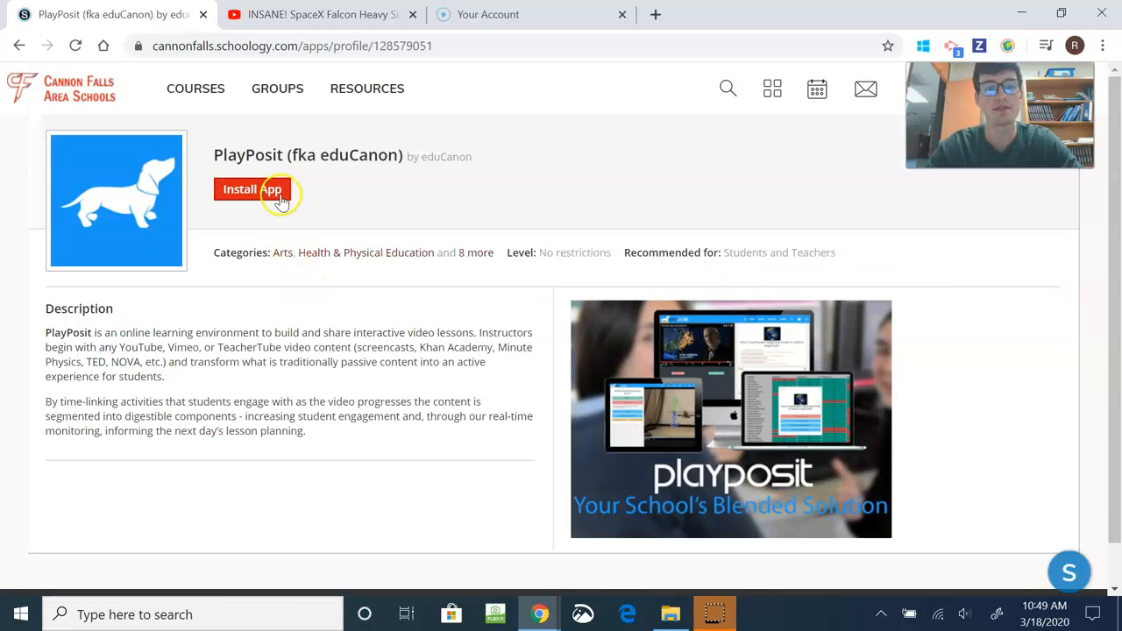
- Install the PlayPosit app for the Sandbox: Section 1 and STEM 7 Semester 2 courses, agreeing to share data with the third party
{"action": "left_click", "coordinate": [280, 201]}
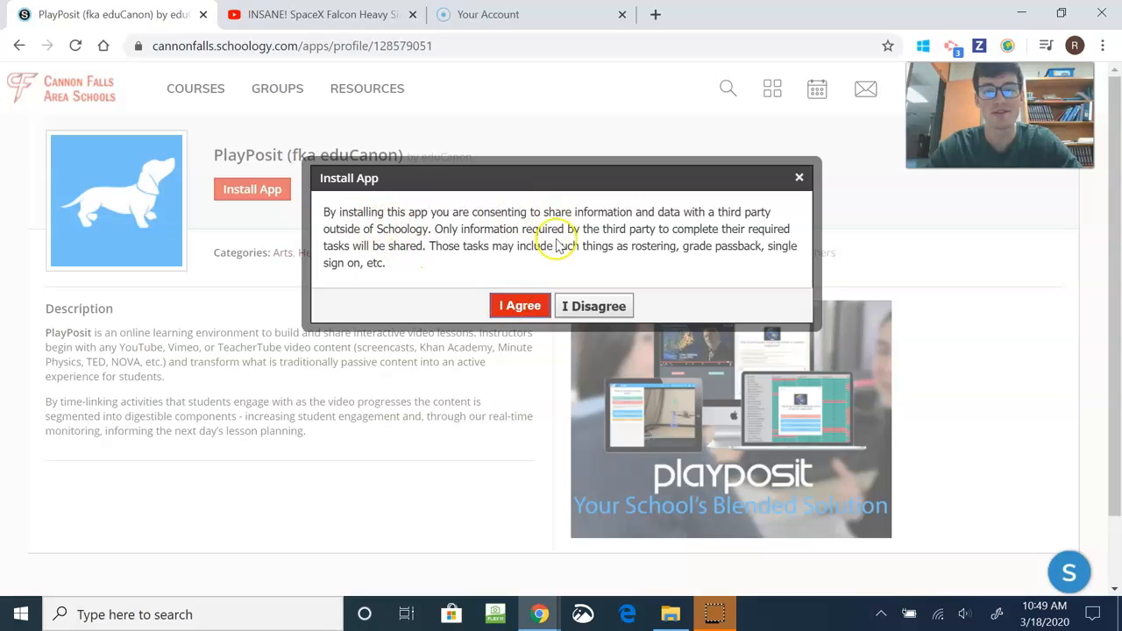
{"action": "left_click", "coordinate": [538, 307]}
{"action": "scroll", "coordinate": [468, 275], "scroll_direction": "down", "scroll_amount": 1}
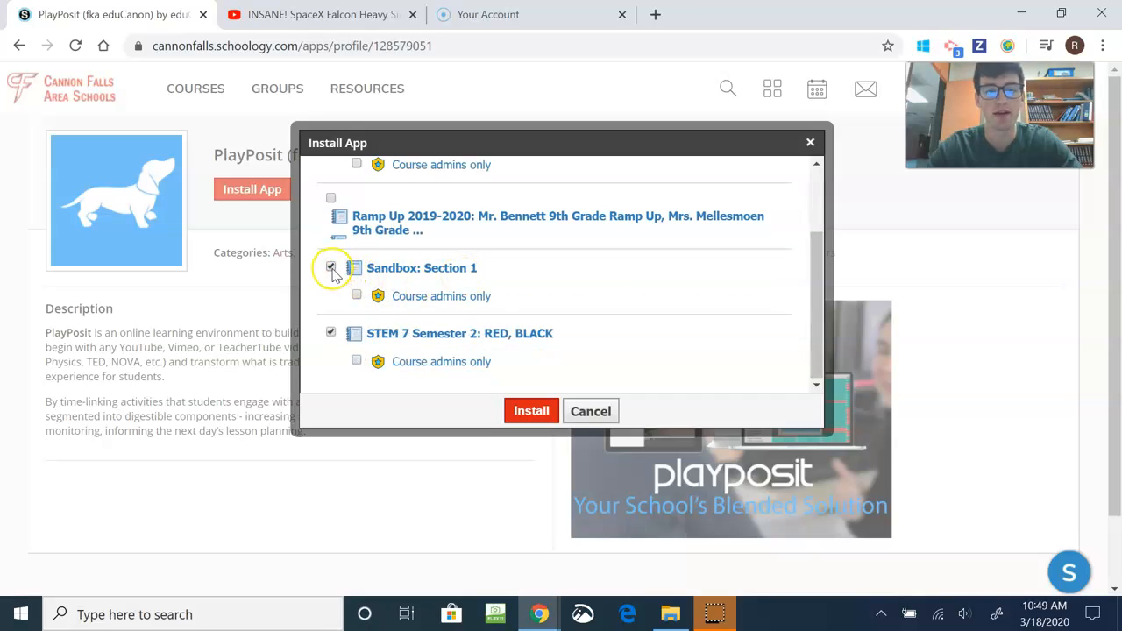
{"action": "left_click", "coordinate": [545, 411]}
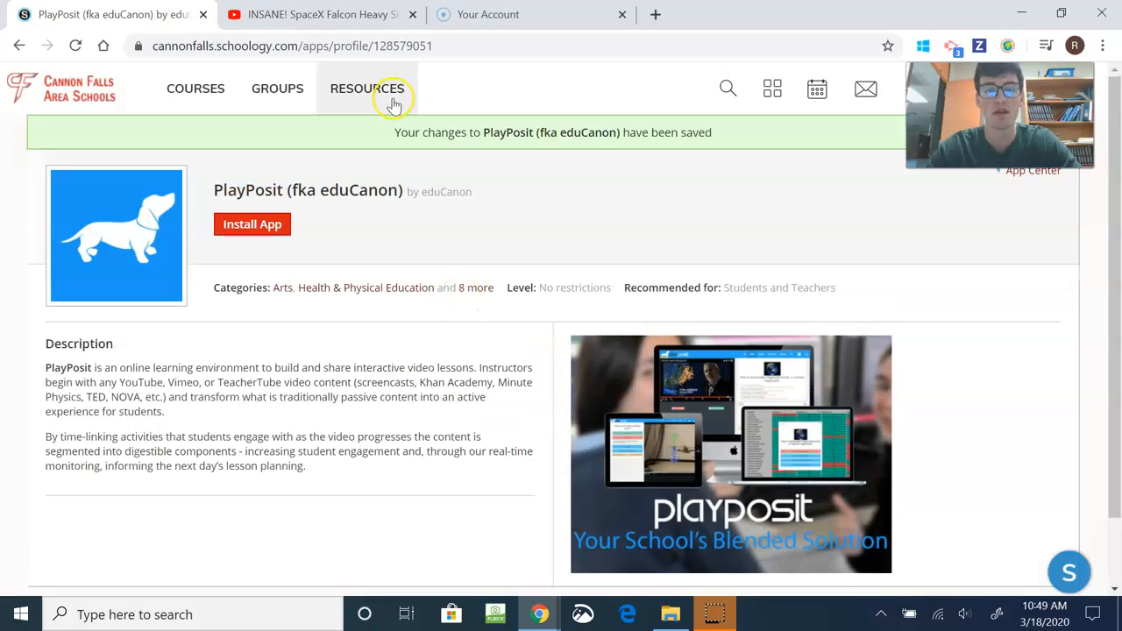
- Open the B.O.L.D. Folder in the Sandbox: Section 1 course
{"action": "left_click", "coordinate": [204, 93]}
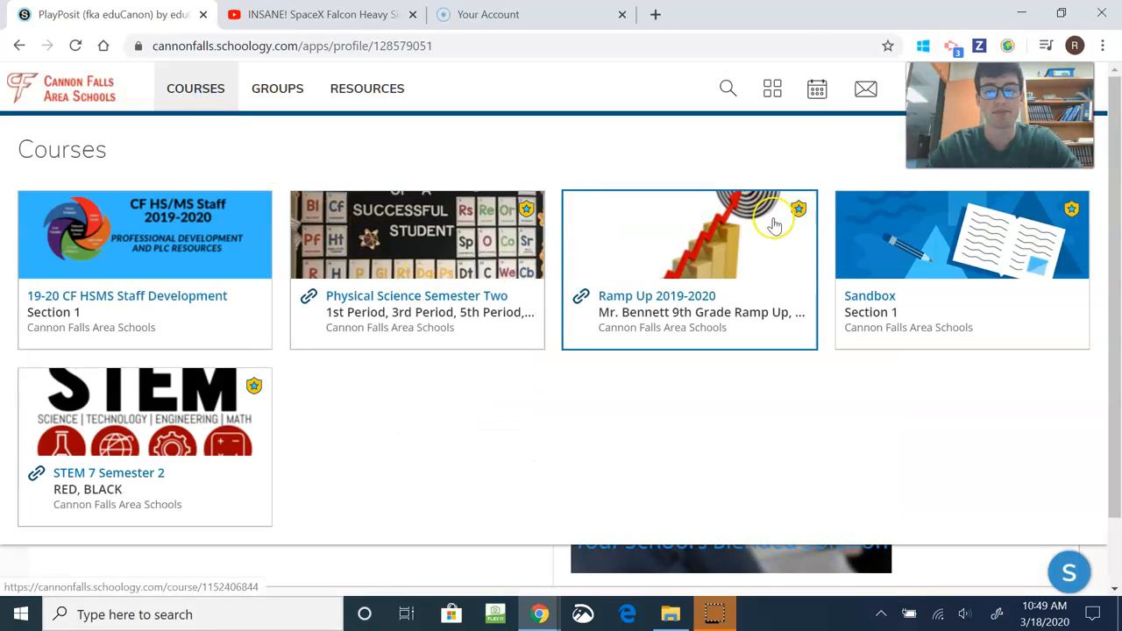
{"action": "left_click", "coordinate": [891, 225]}
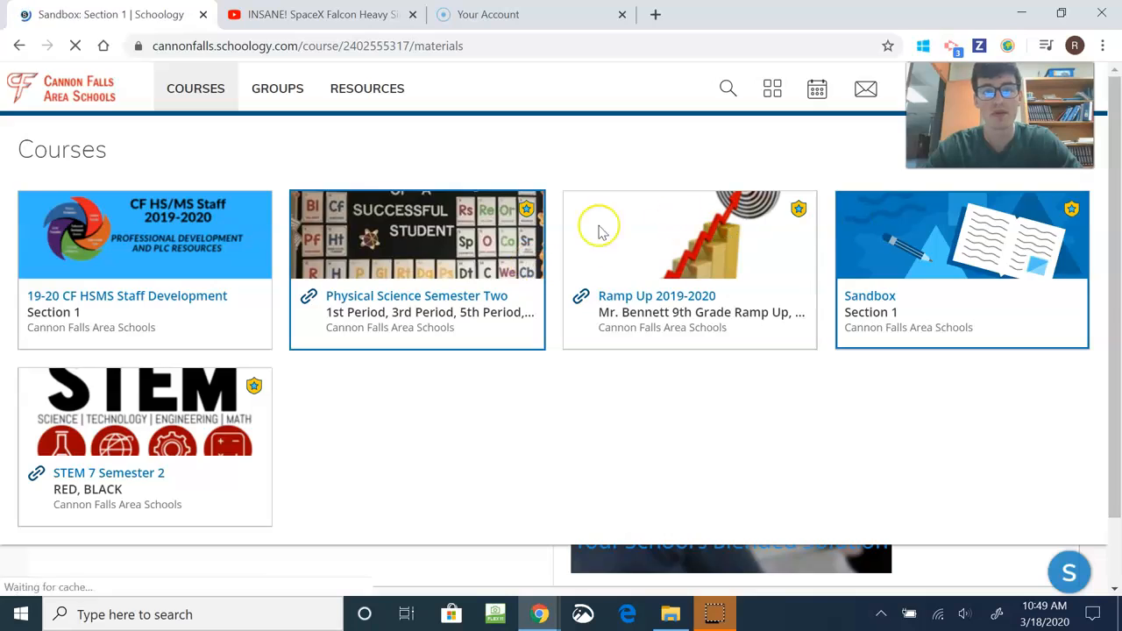
{"action": "left_click", "coordinate": [285, 243]}
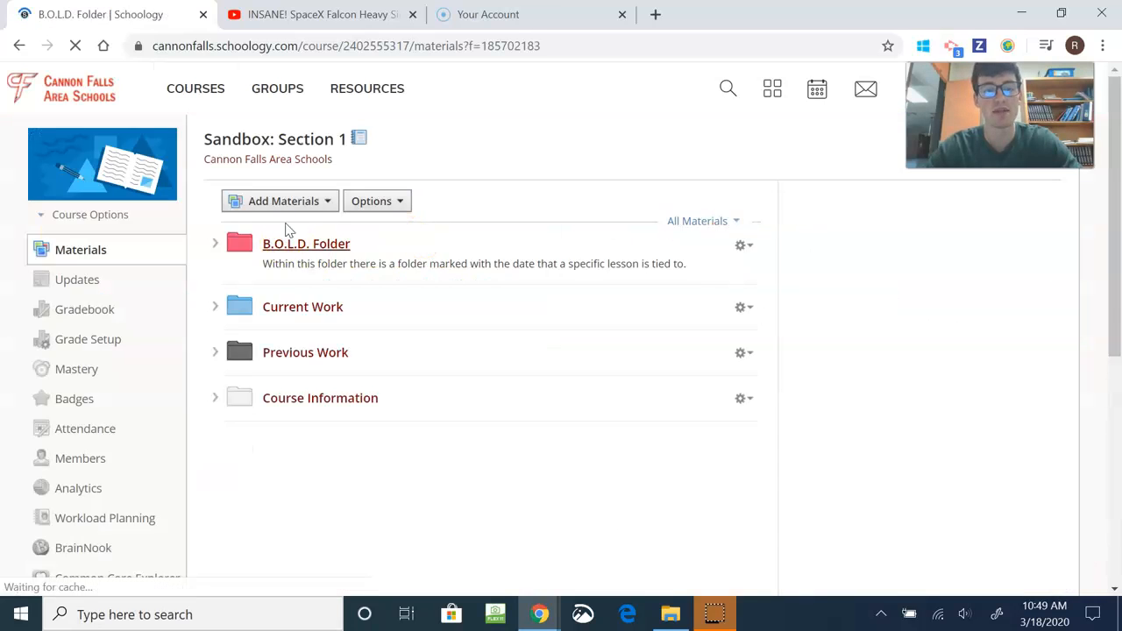
- Create a yellow folder titled 3/18/2020 inside the B.O.L.D. Folder and open it
{"action": "left_click", "coordinate": [284, 208]}
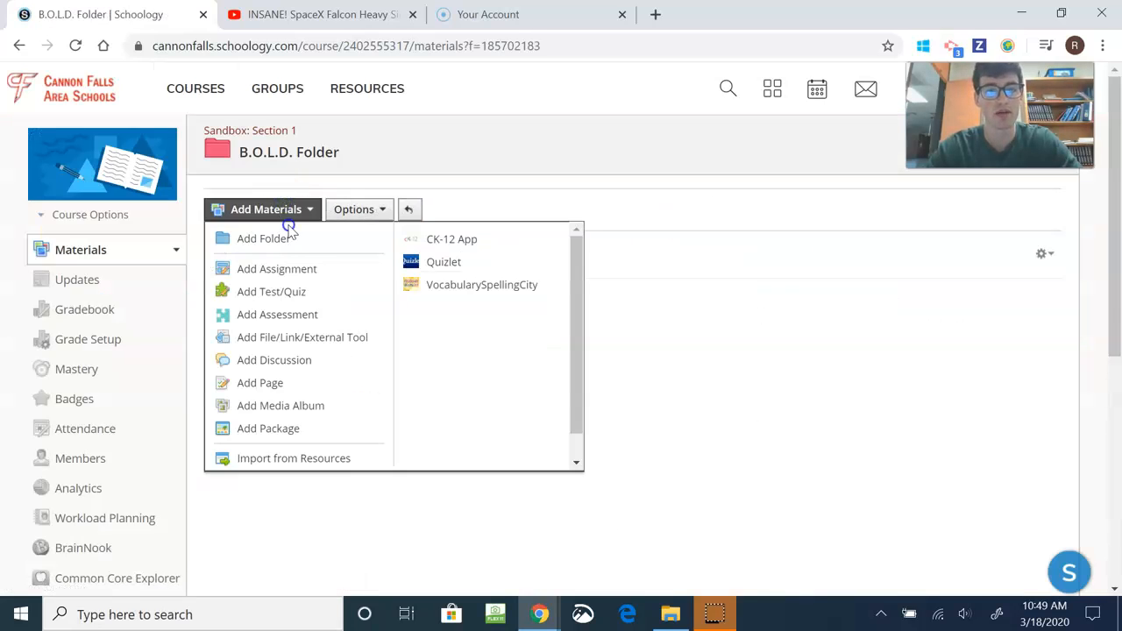
{"action": "left_click", "coordinate": [284, 215]}
{"action": "left_click", "coordinate": [287, 235]}
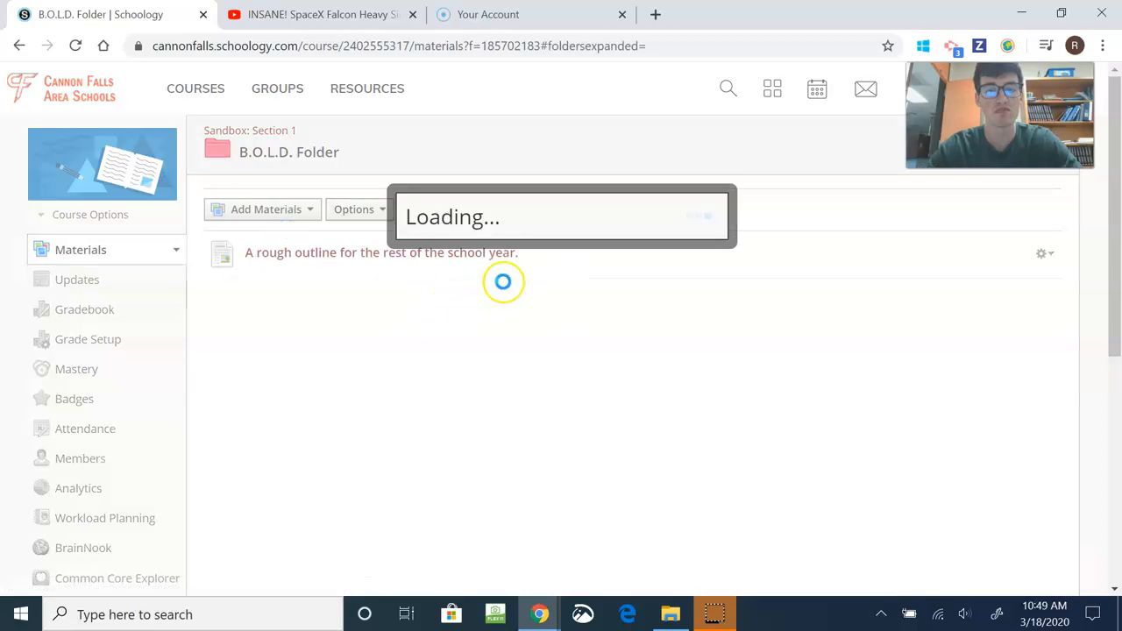
{"action": "type", "text": "3/"}
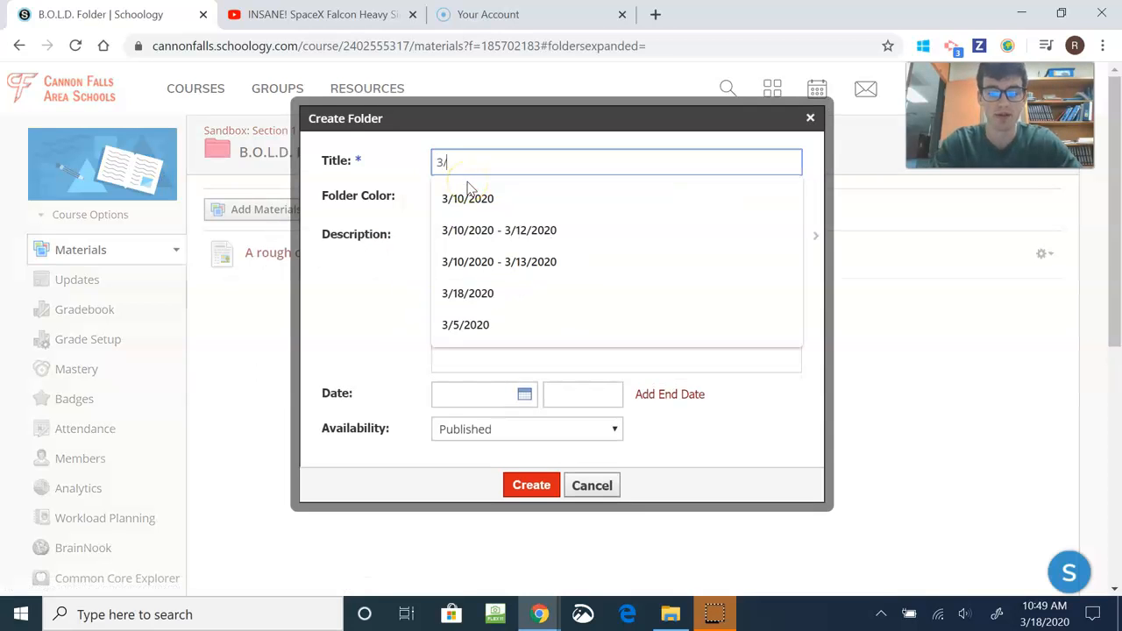
{"action": "type", "text": "18/2020"}
{"action": "left_click", "coordinate": [527, 200]}
{"action": "left_click", "coordinate": [521, 464]}
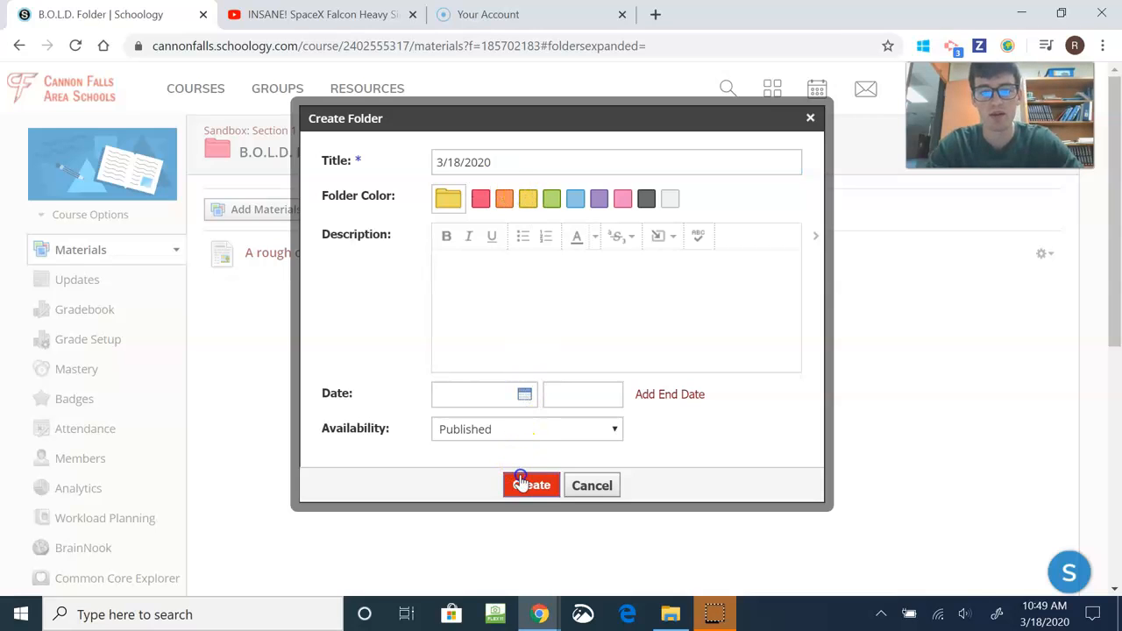
{"action": "left_click", "coordinate": [272, 302]}
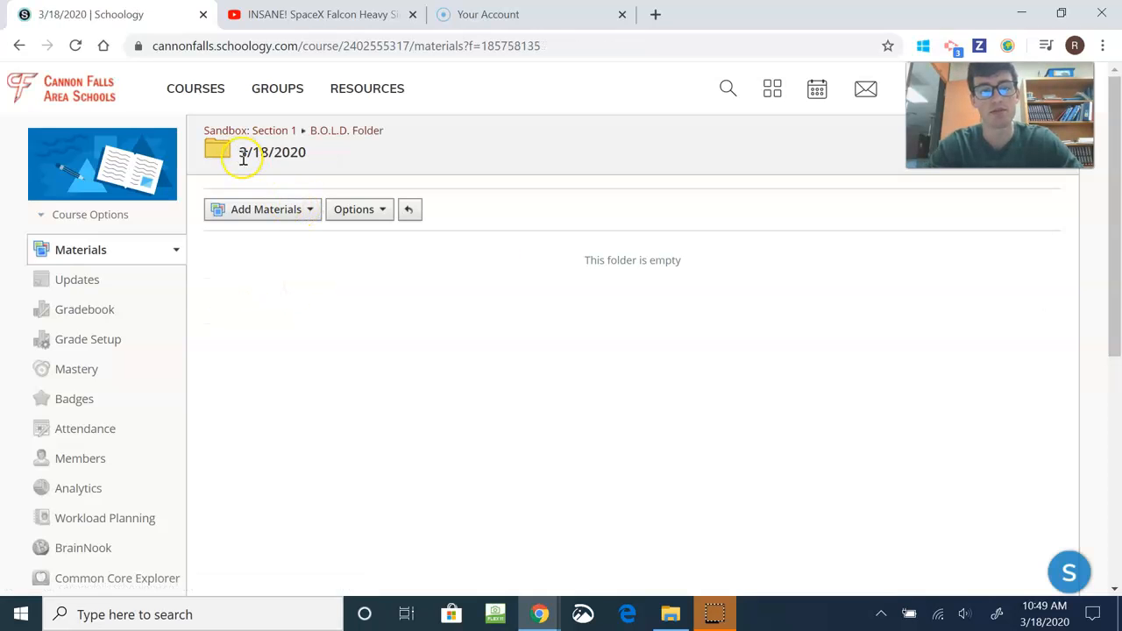
{"action": "left_click_drag", "start_coordinate": [283, 153], "coordinate": [303, 152]}
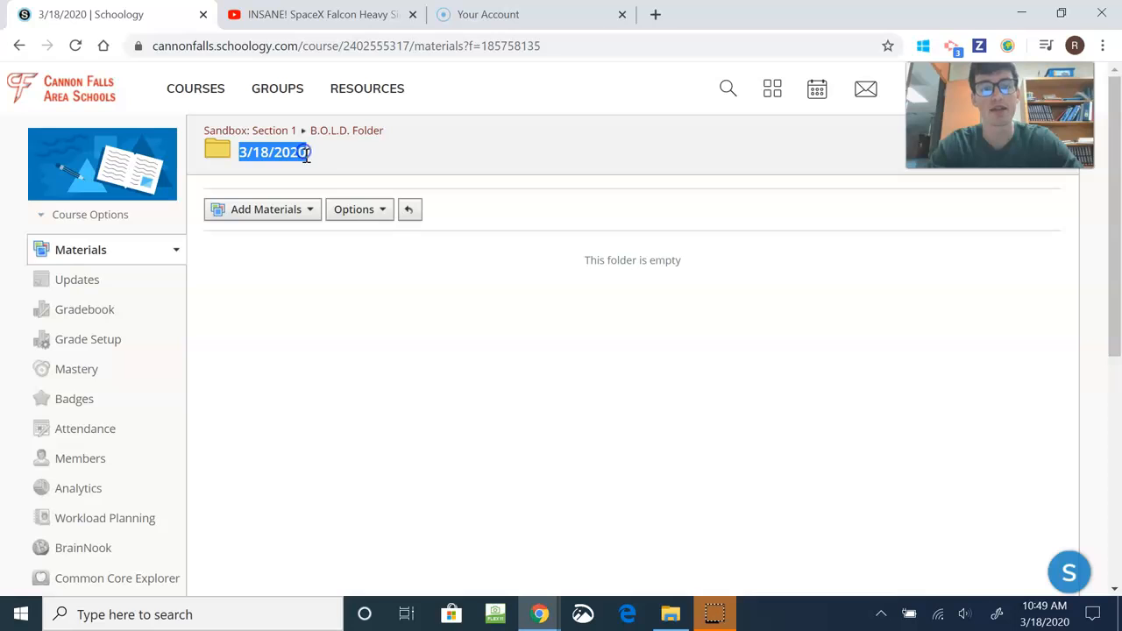
{"action": "left_click", "coordinate": [305, 154]}
{"action": "left_click", "coordinate": [275, 218]}
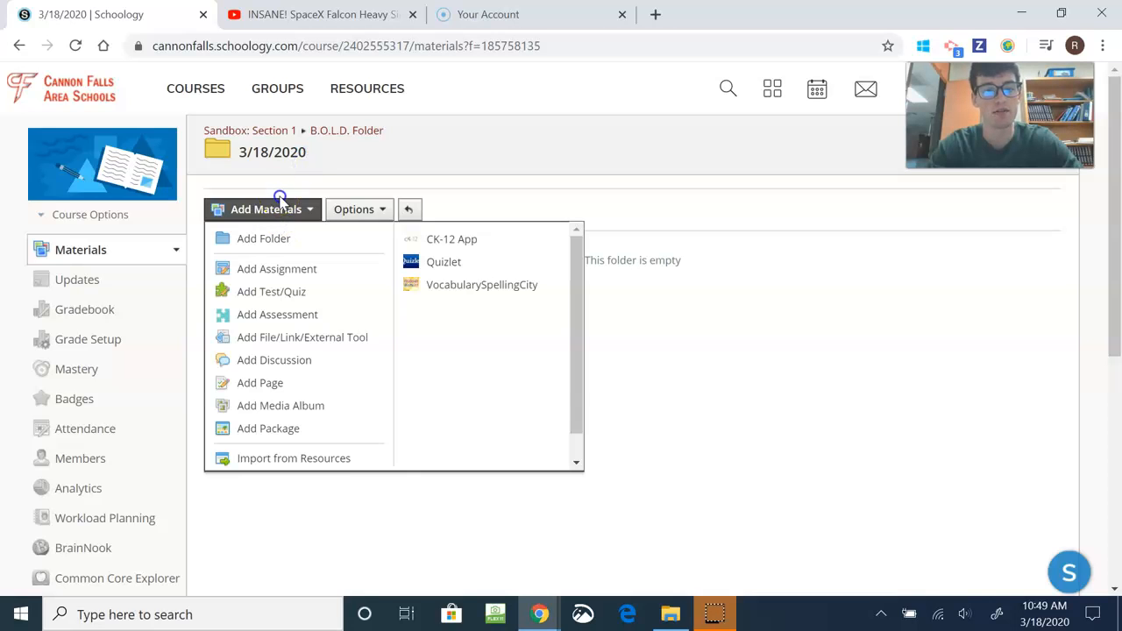
{"action": "left_click", "coordinate": [279, 199]}
- Launch the PlayPosit app from the Sandbox course and continue past its free-version notice
{"action": "scroll", "coordinate": [277, 309], "scroll_direction": "down", "scroll_amount": 3}
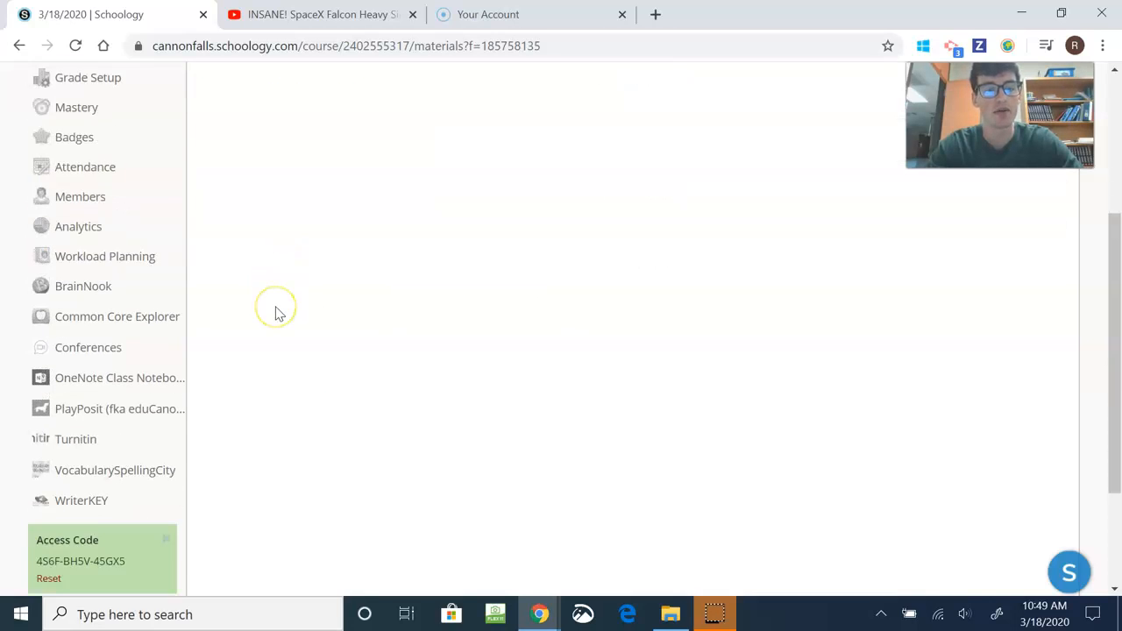
{"action": "scroll", "coordinate": [277, 313], "scroll_direction": "down", "scroll_amount": 1}
{"action": "scroll", "coordinate": [260, 233], "scroll_direction": "up", "scroll_amount": 3}
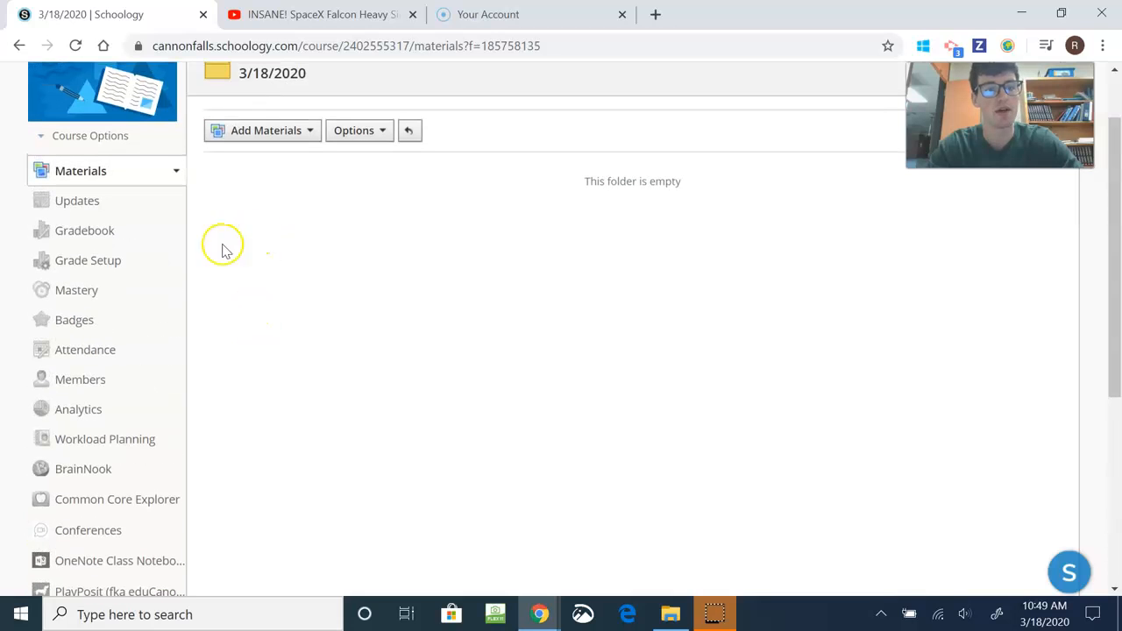
{"action": "scroll", "coordinate": [88, 375], "scroll_direction": "down", "scroll_amount": 3}
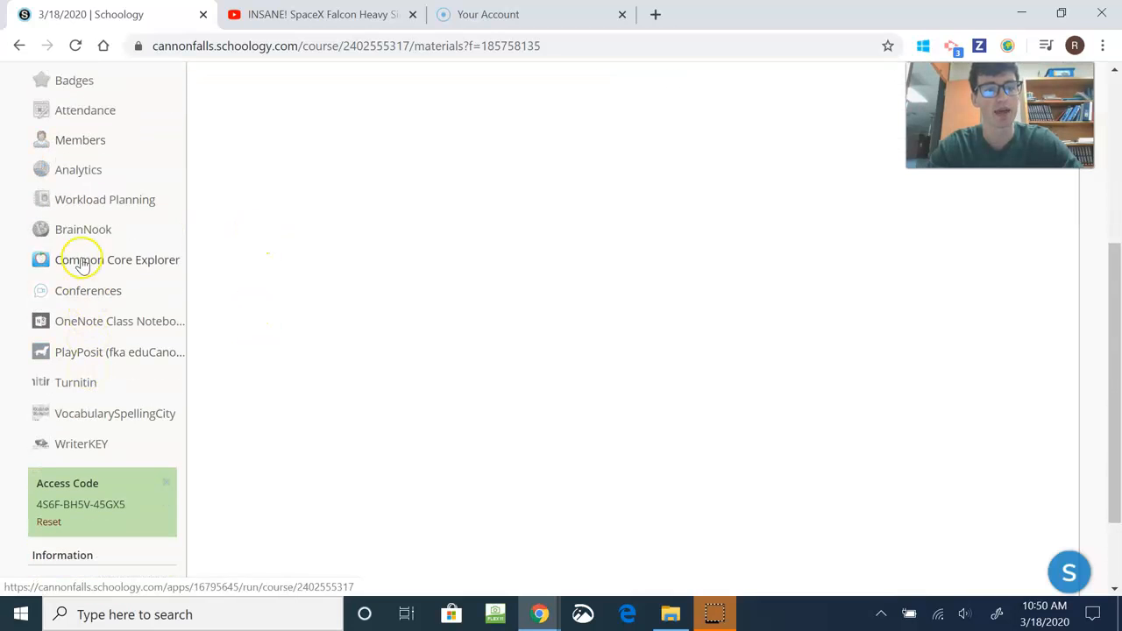
{"action": "left_click", "coordinate": [99, 351]}
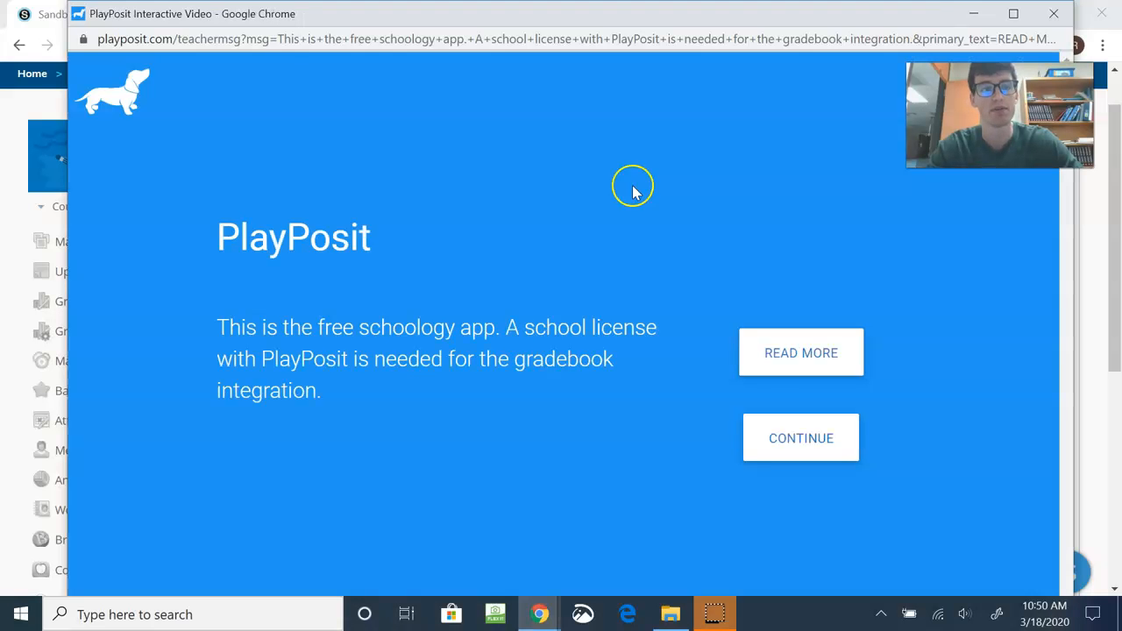
{"action": "left_click", "coordinate": [764, 439]}
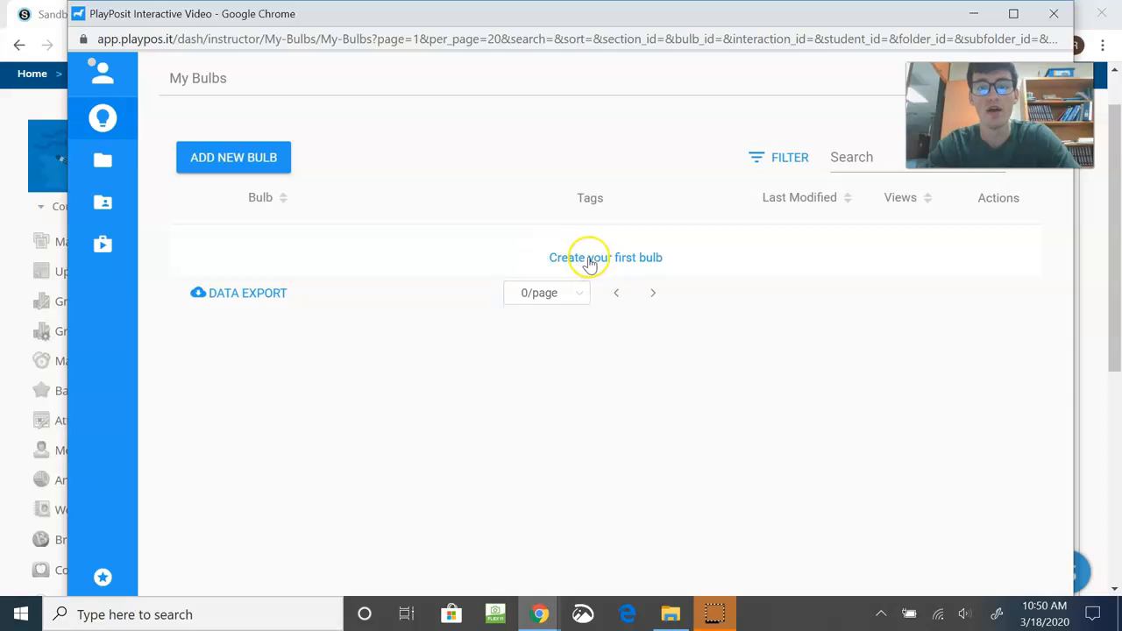
- Look through the PlayPosit folders and classes, and view the bulbs assigned to the Sandbox:Section 1 class
{"action": "mouse_move", "coordinate": [113, 165]}
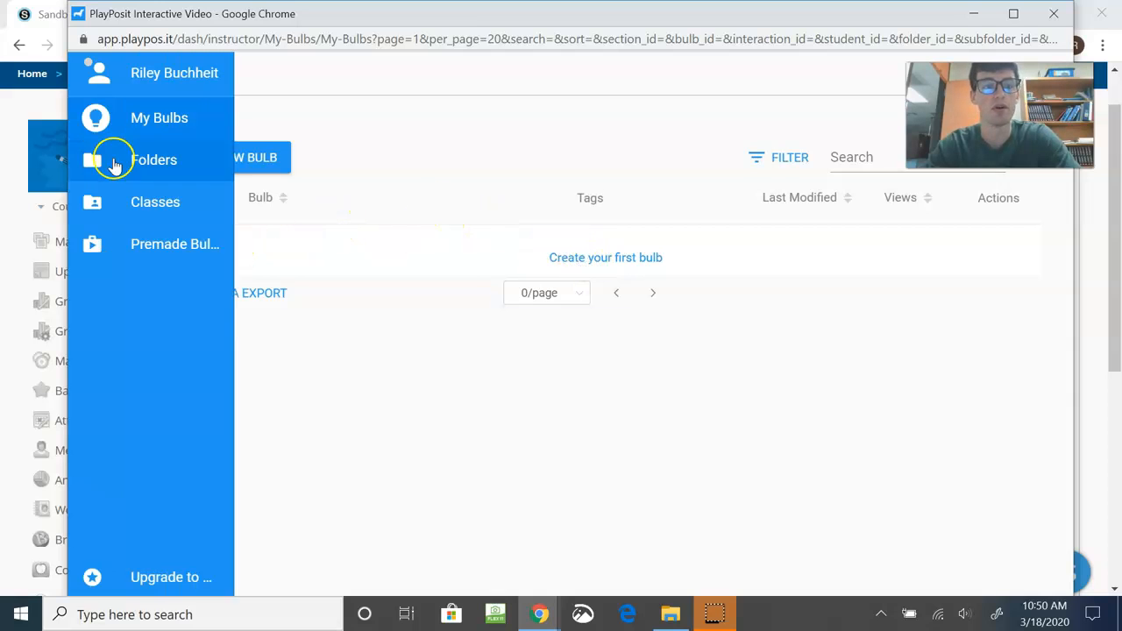
{"action": "left_click", "coordinate": [171, 163]}
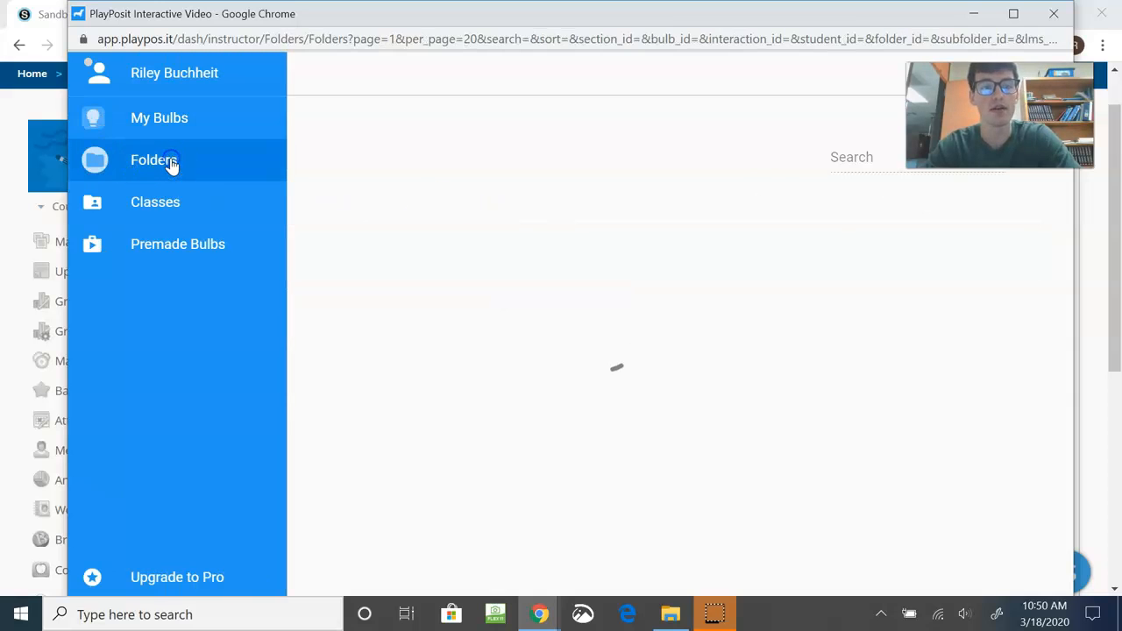
{"action": "mouse_move", "coordinate": [107, 168]}
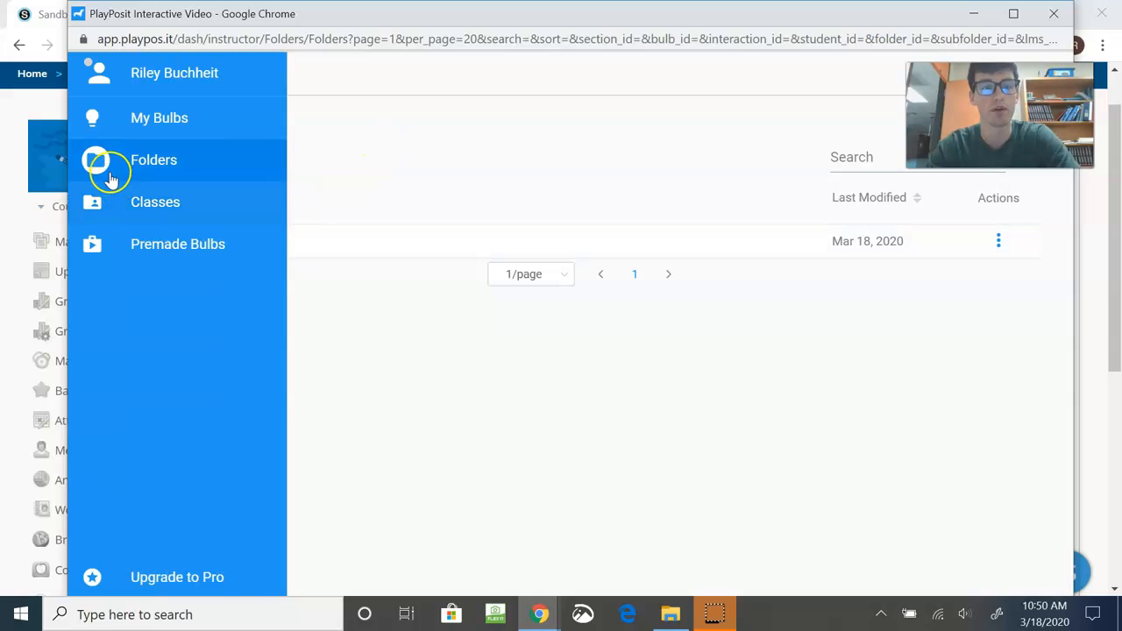
{"action": "left_click", "coordinate": [136, 210]}
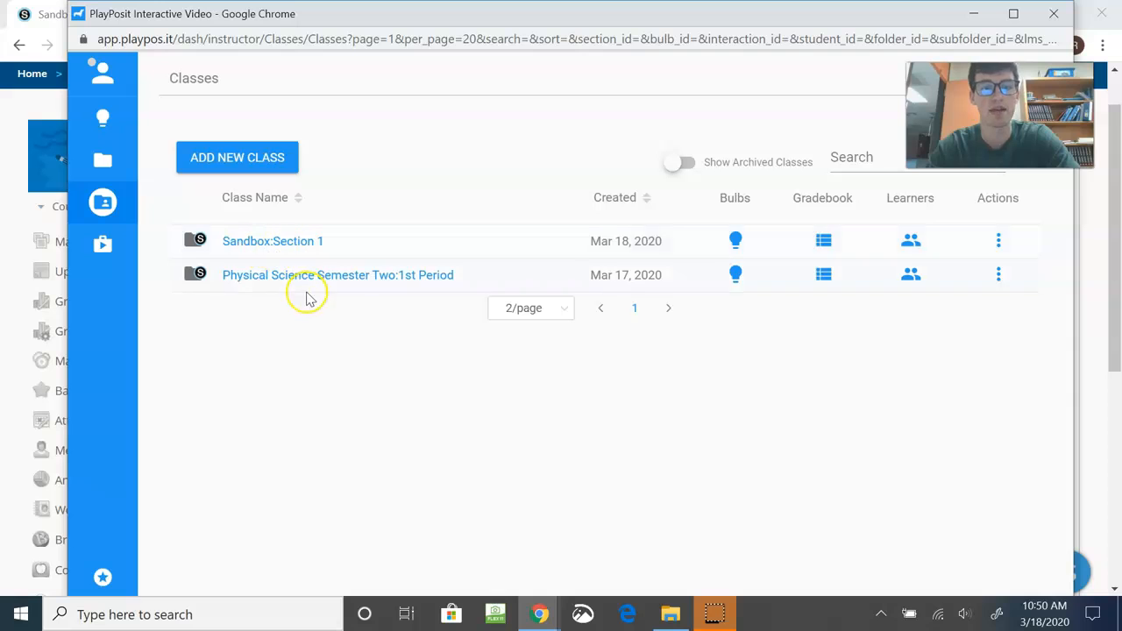
{"action": "left_click", "coordinate": [294, 248]}
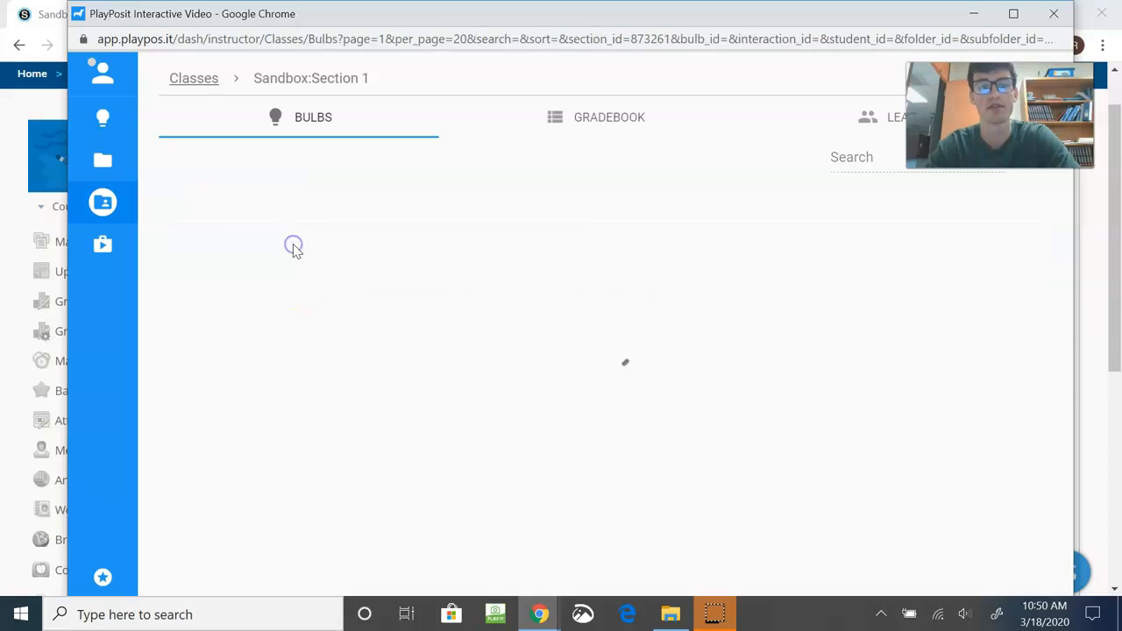
- Add a new bulb to My Bulbs, page through the introductory tips and enter the designer
{"action": "mouse_move", "coordinate": [85, 125]}
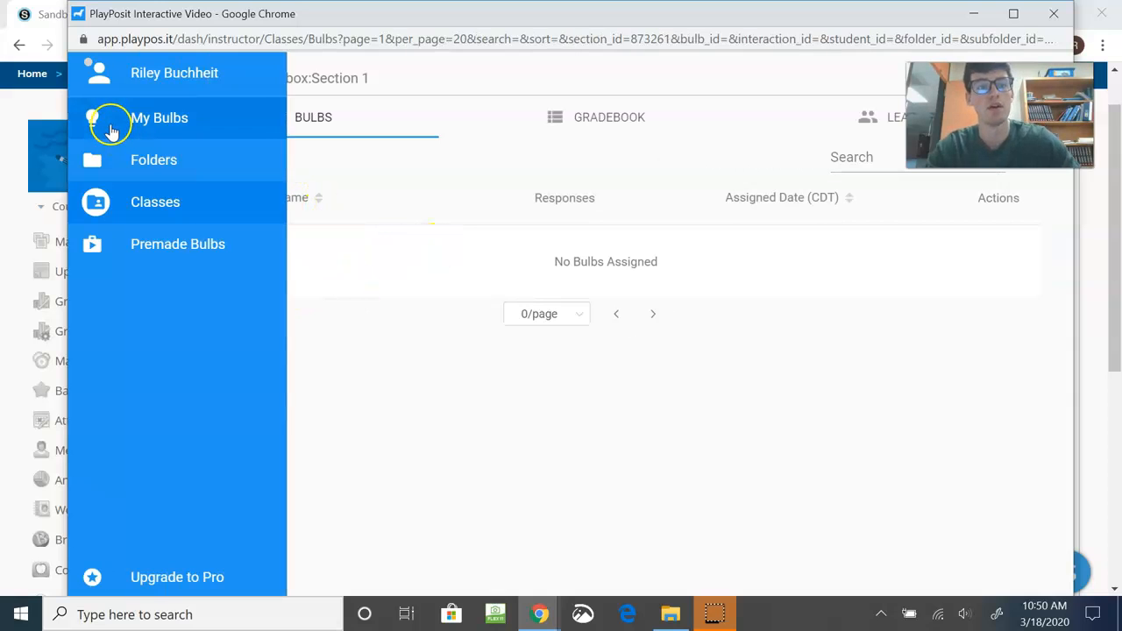
{"action": "left_click", "coordinate": [133, 123]}
{"action": "left_click", "coordinate": [259, 157]}
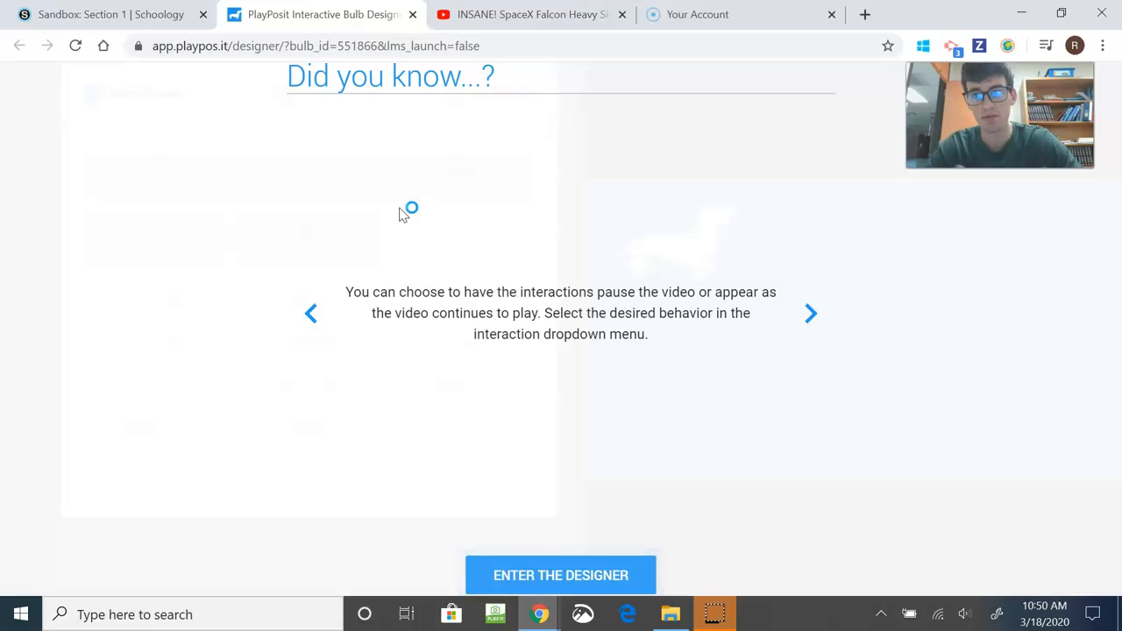
{"action": "left_click", "coordinate": [811, 323]}
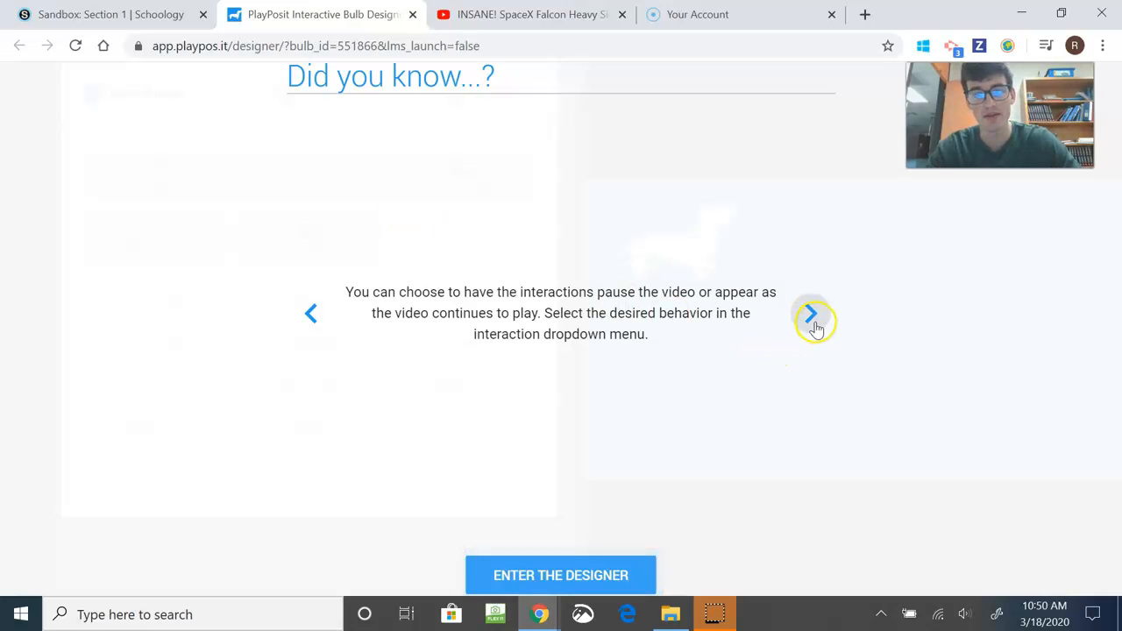
{"action": "left_click", "coordinate": [812, 323]}
{"action": "left_click", "coordinate": [812, 323]}
{"action": "left_click", "coordinate": [812, 322]}
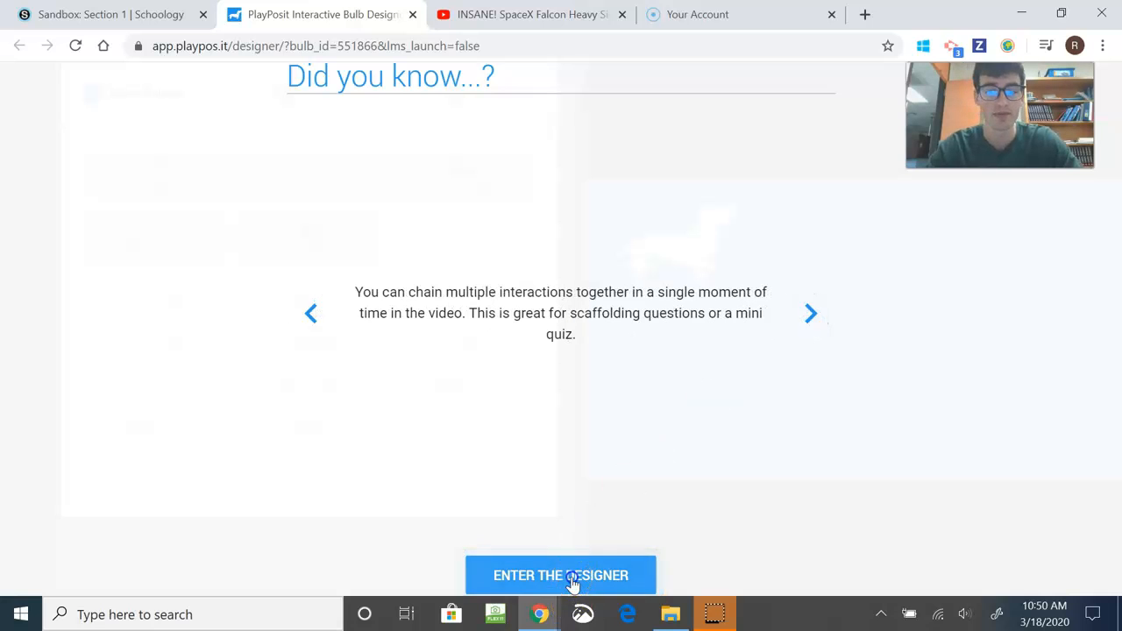
{"action": "left_click", "coordinate": [571, 579]}
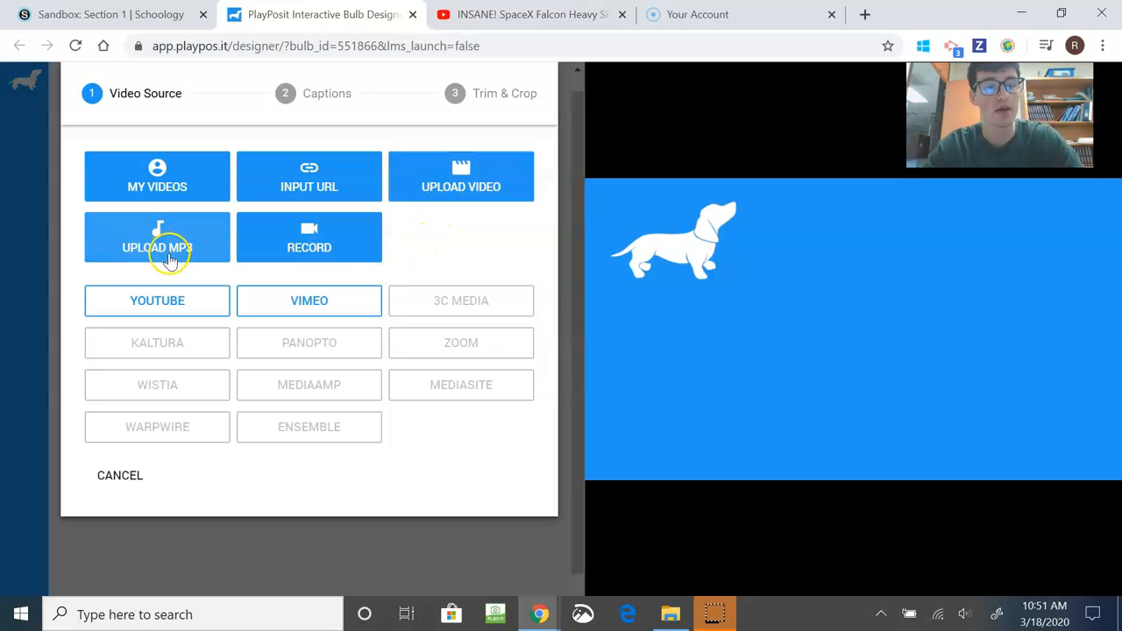
- Choose a URL as the bulb's video source and copy the address of the SpaceX Falcon Heavy side boosters video from YouTube
{"action": "left_click", "coordinate": [329, 192]}
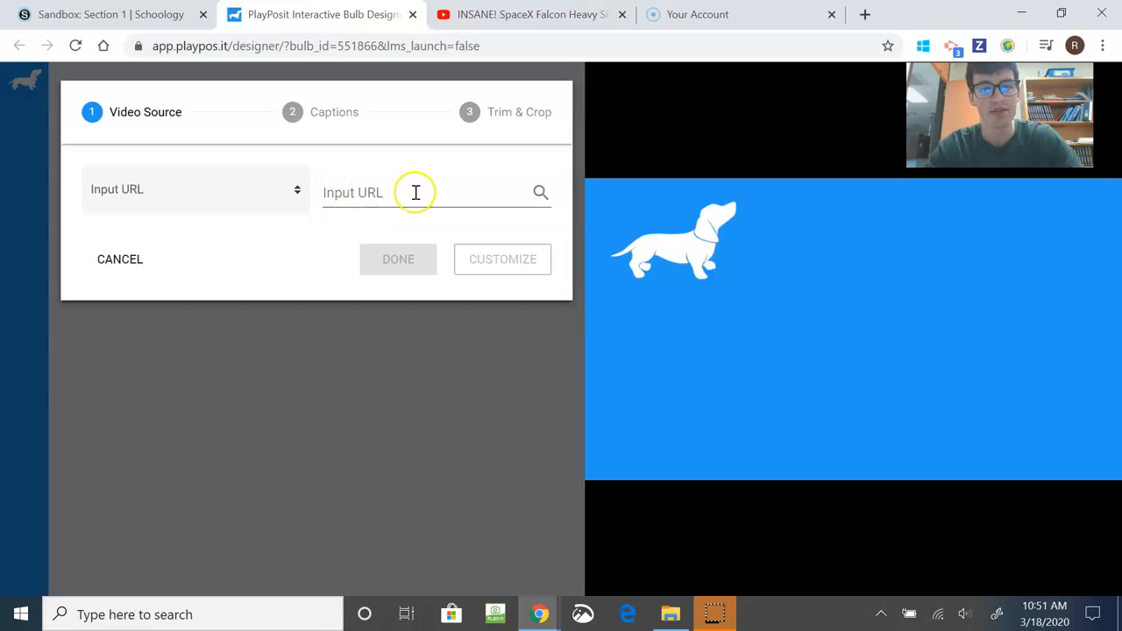
{"action": "left_click", "coordinate": [460, 11]}
{"action": "left_click", "coordinate": [422, 54]}
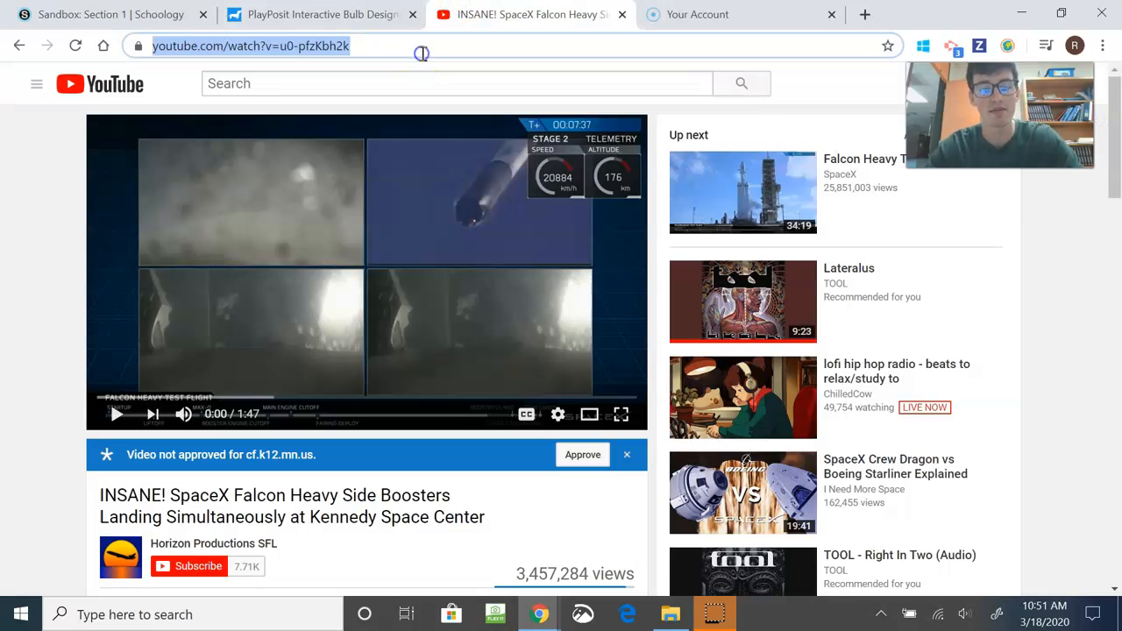
{"action": "left_click", "coordinate": [179, 469]}
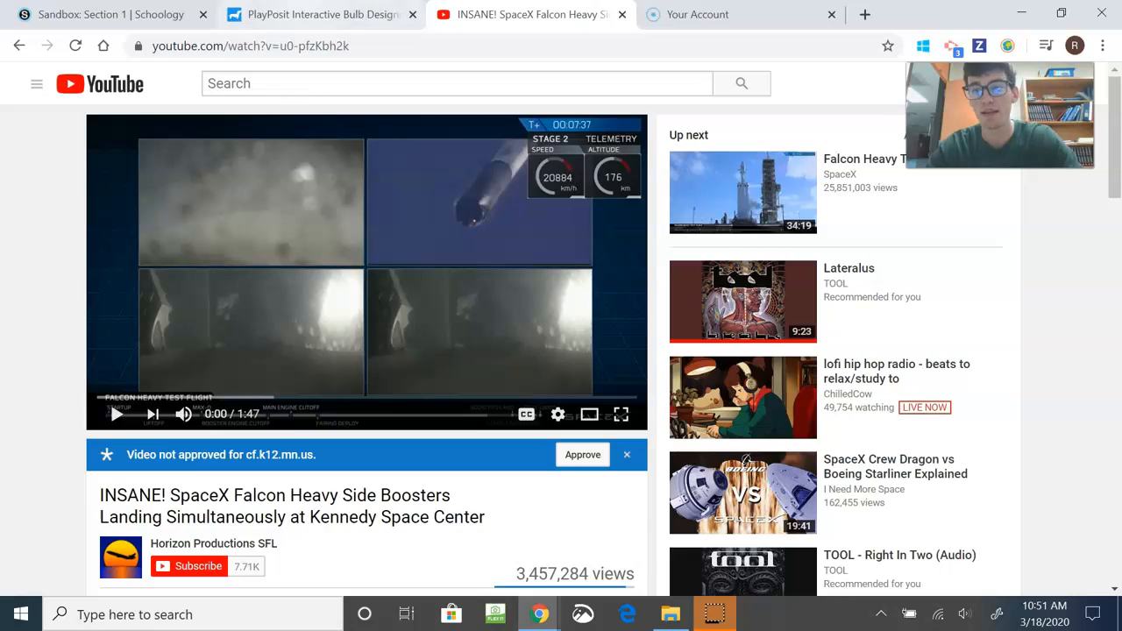
- Paste the YouTube address youtube.com/watch?v=u0-pfzKbh2k as the PlayPosit bulb's video URL and finish adding the video without customizing it
{"action": "left_click", "coordinate": [316, 14]}
{"action": "left_click", "coordinate": [392, 198]}
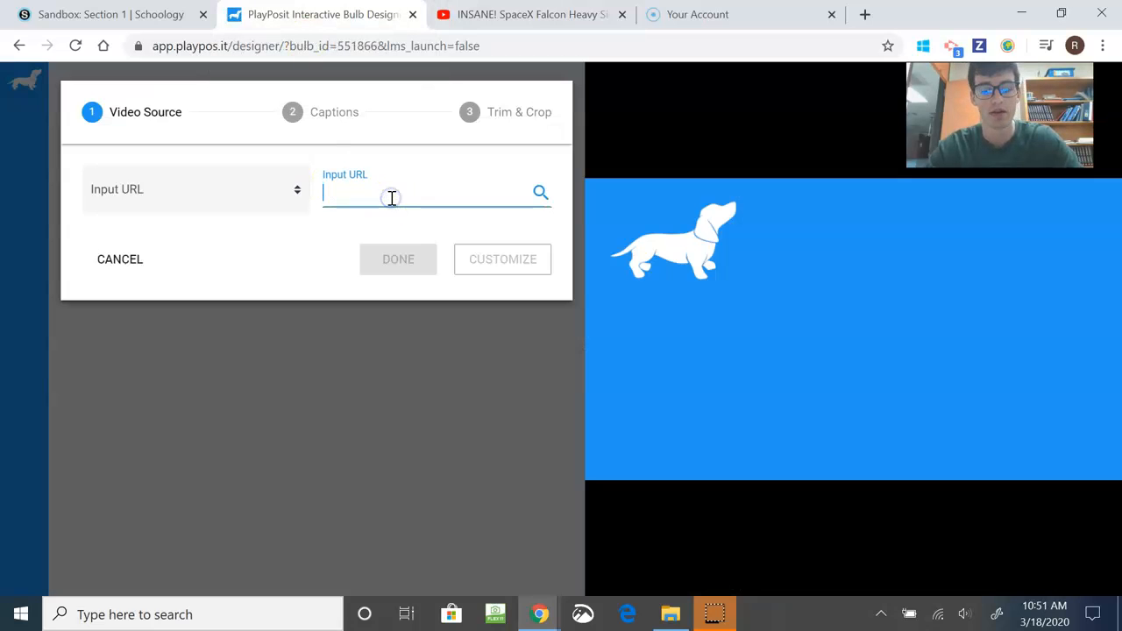
{"action": "key", "text": "ctrl+v"}
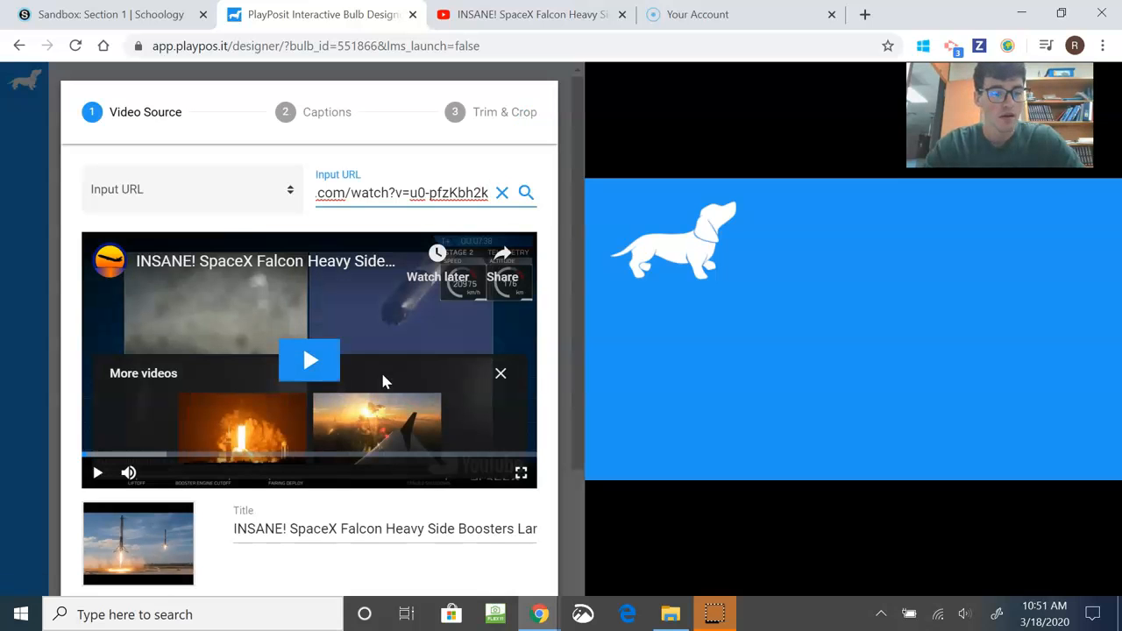
{"action": "scroll", "coordinate": [333, 471], "scroll_direction": "down", "scroll_amount": 3}
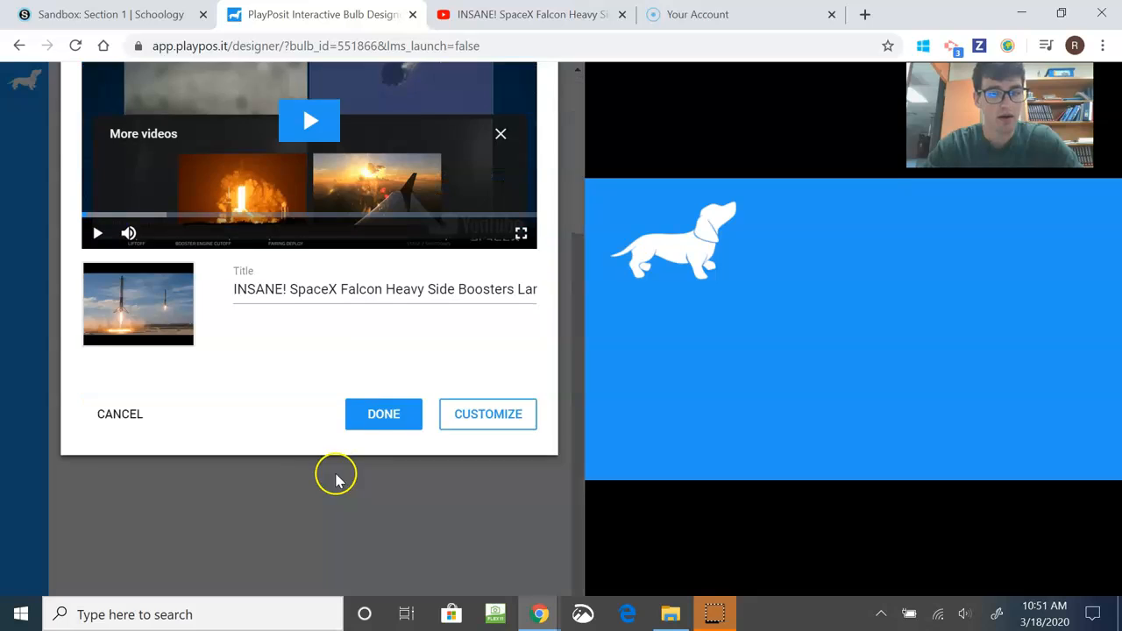
{"action": "left_click", "coordinate": [383, 413]}
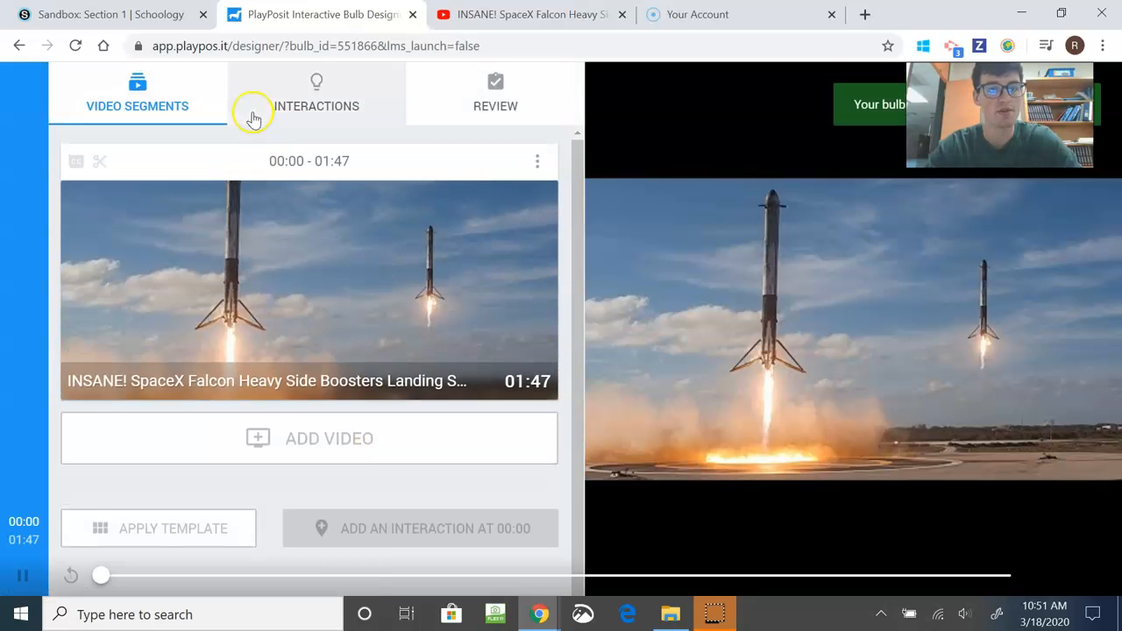
- Look through the gallery of interaction templates offered for the bulb
{"action": "left_click", "coordinate": [334, 106]}
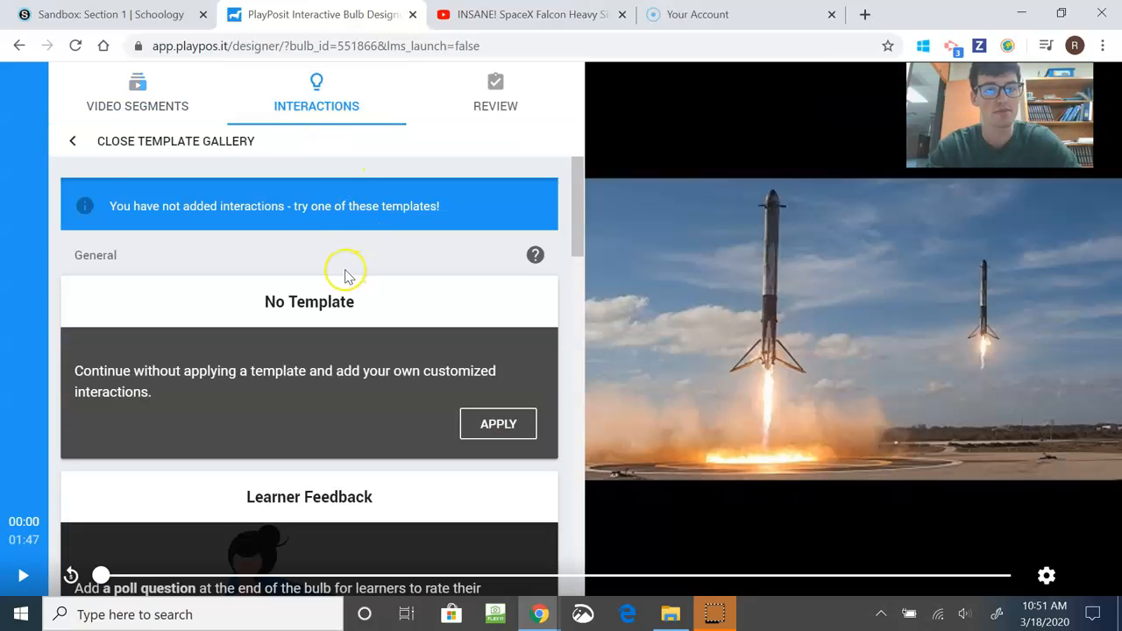
{"action": "scroll", "coordinate": [326, 236], "scroll_direction": "down", "scroll_amount": 2}
{"action": "scroll", "coordinate": [326, 237], "scroll_direction": "up", "scroll_amount": 2}
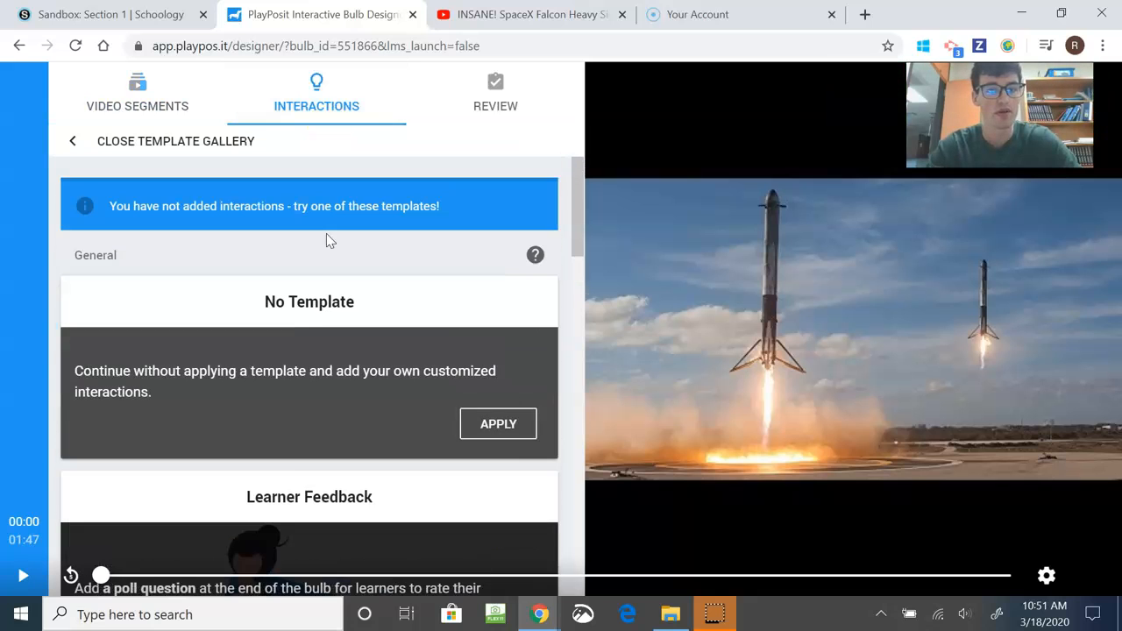
{"action": "scroll", "coordinate": [326, 233], "scroll_direction": "down", "scroll_amount": 3}
{"action": "scroll", "coordinate": [325, 228], "scroll_direction": "up", "scroll_amount": 3}
- Open the SpaceX video segment, review its source, captions and trim and crop settings, and finish without changing anything
{"action": "left_click", "coordinate": [151, 70]}
{"action": "left_click", "coordinate": [335, 320]}
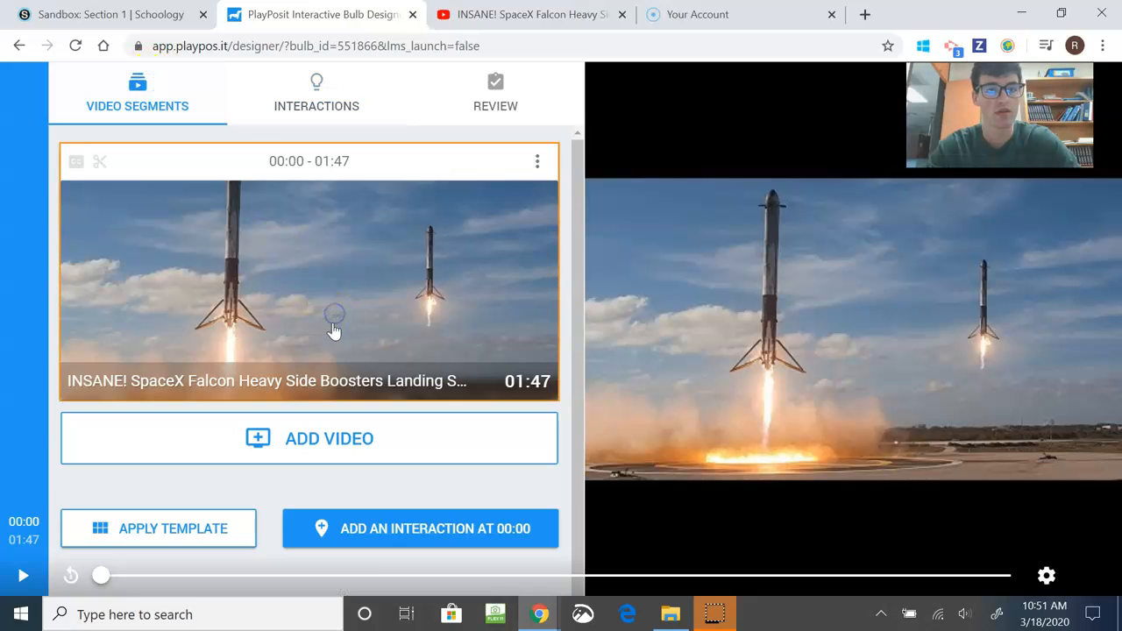
{"action": "left_click", "coordinate": [324, 91]}
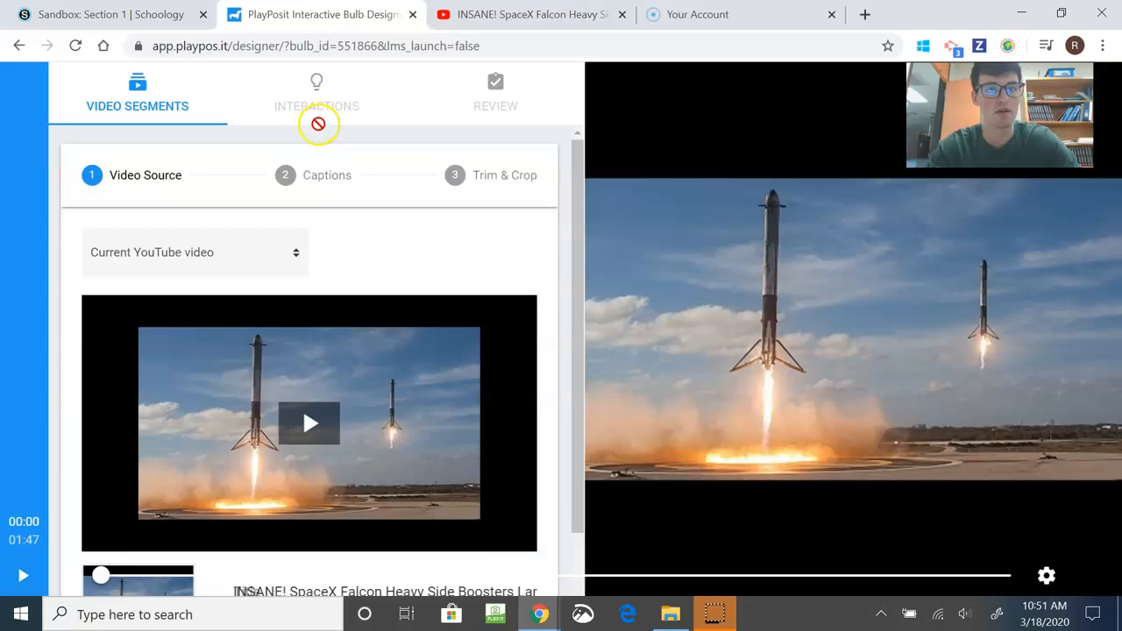
{"action": "scroll", "coordinate": [327, 354], "scroll_direction": "down", "scroll_amount": 3}
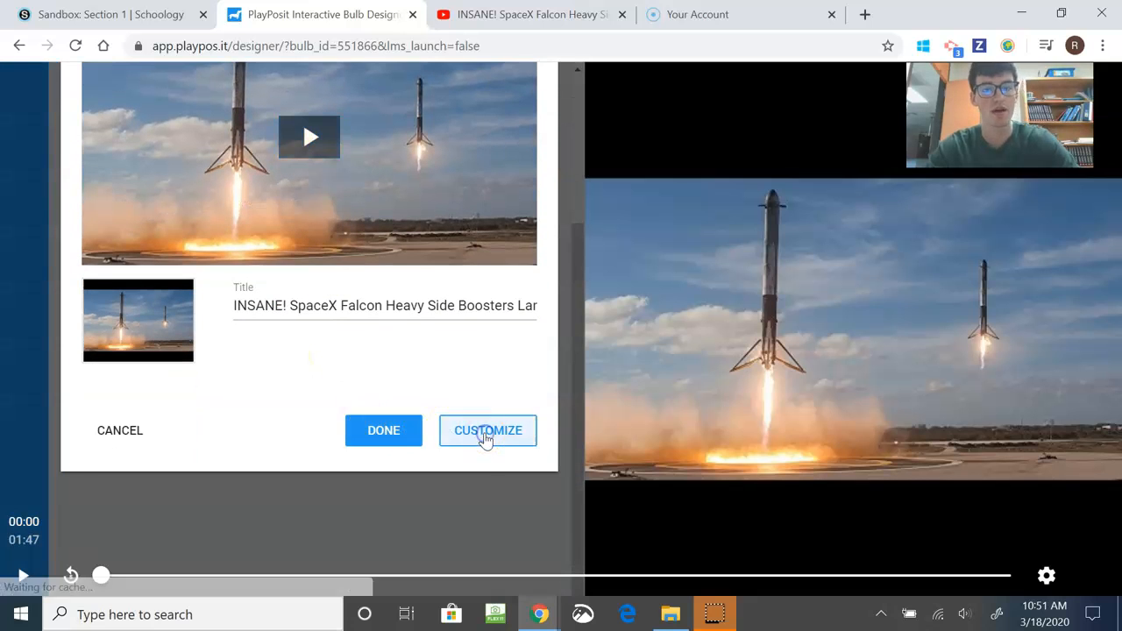
{"action": "left_click", "coordinate": [485, 433]}
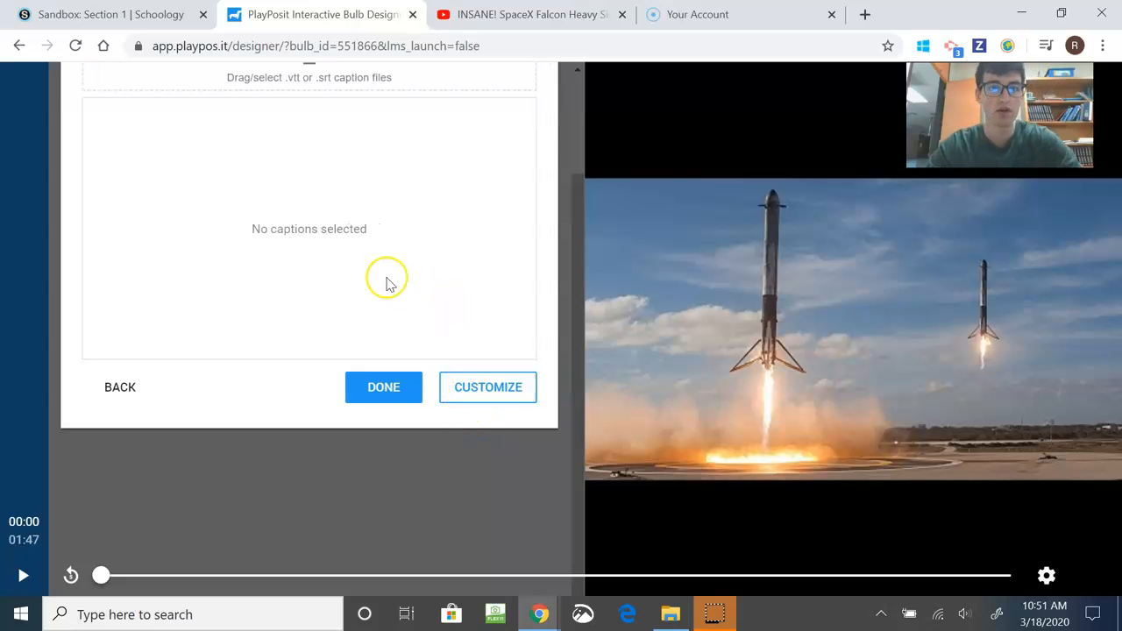
{"action": "scroll", "coordinate": [388, 280], "scroll_direction": "up", "scroll_amount": 2}
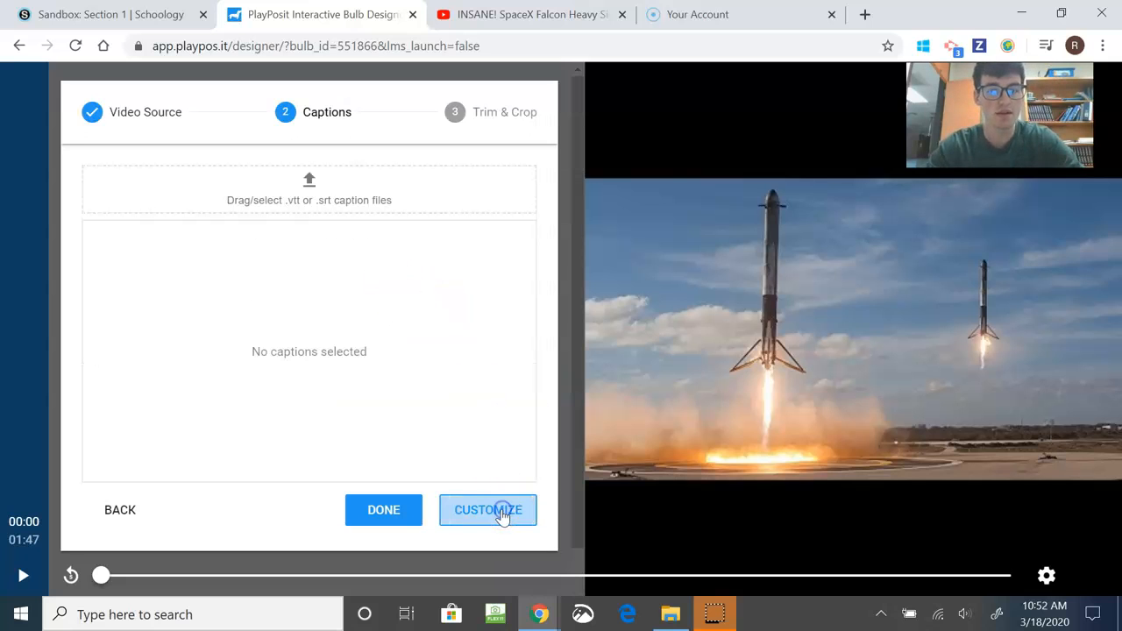
{"action": "left_click", "coordinate": [447, 508]}
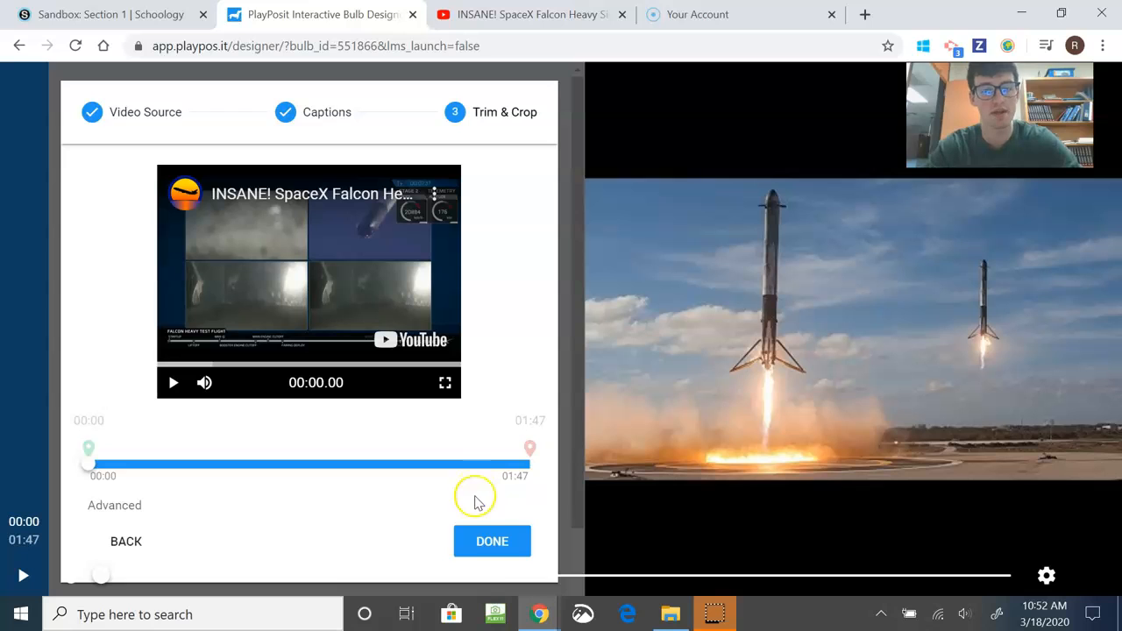
{"action": "left_click", "coordinate": [490, 552]}
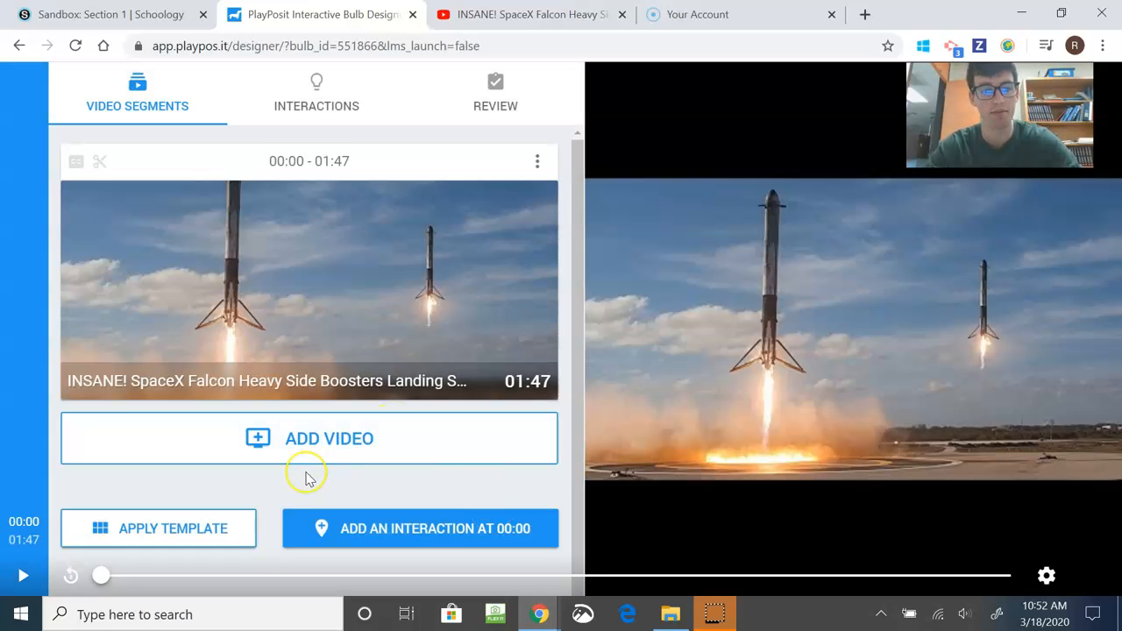
{"action": "scroll", "coordinate": [309, 479], "scroll_direction": "down", "scroll_amount": 1}
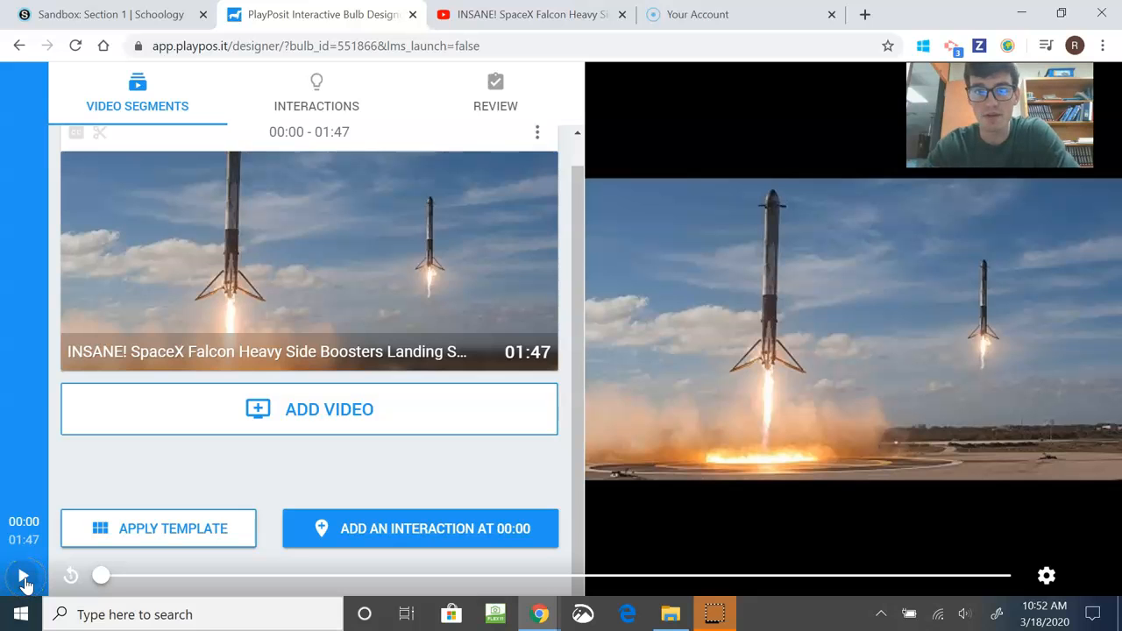
{"action": "left_click", "coordinate": [684, 14]}
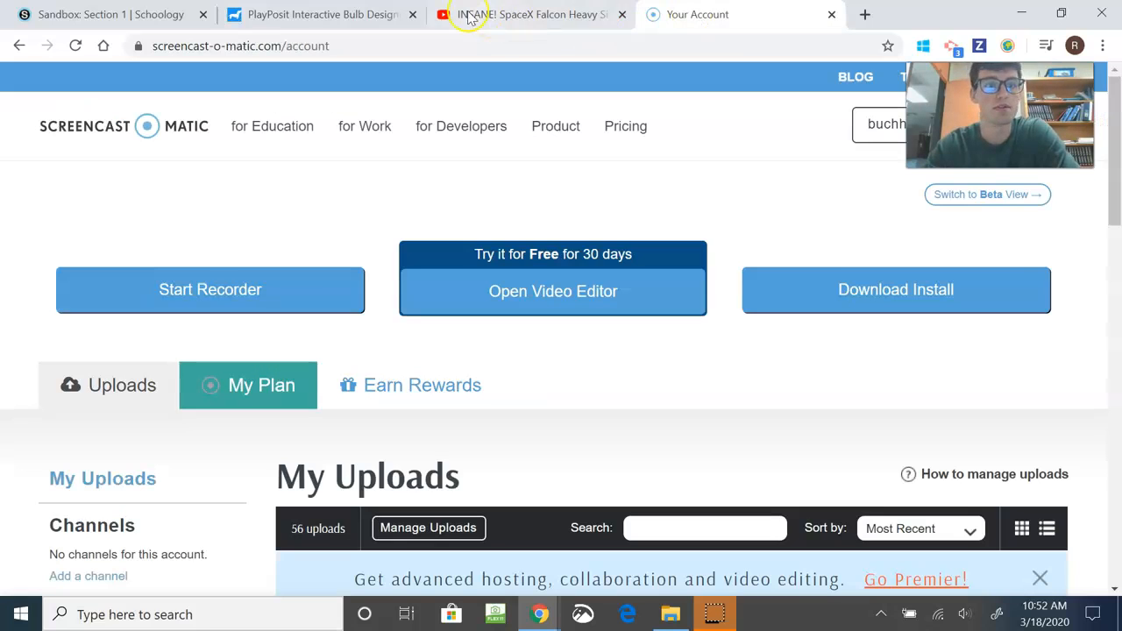
{"action": "left_click", "coordinate": [351, 7]}
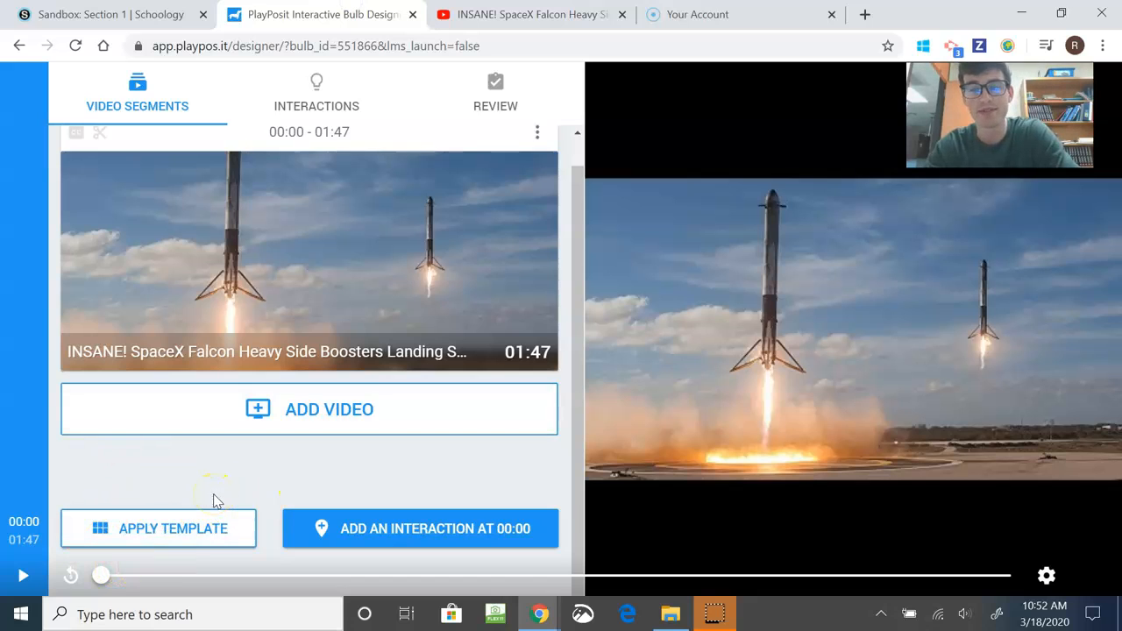
- Play the video to 00:05, pause it, start an interaction there and look through the available interaction types
{"action": "left_click", "coordinate": [24, 576]}
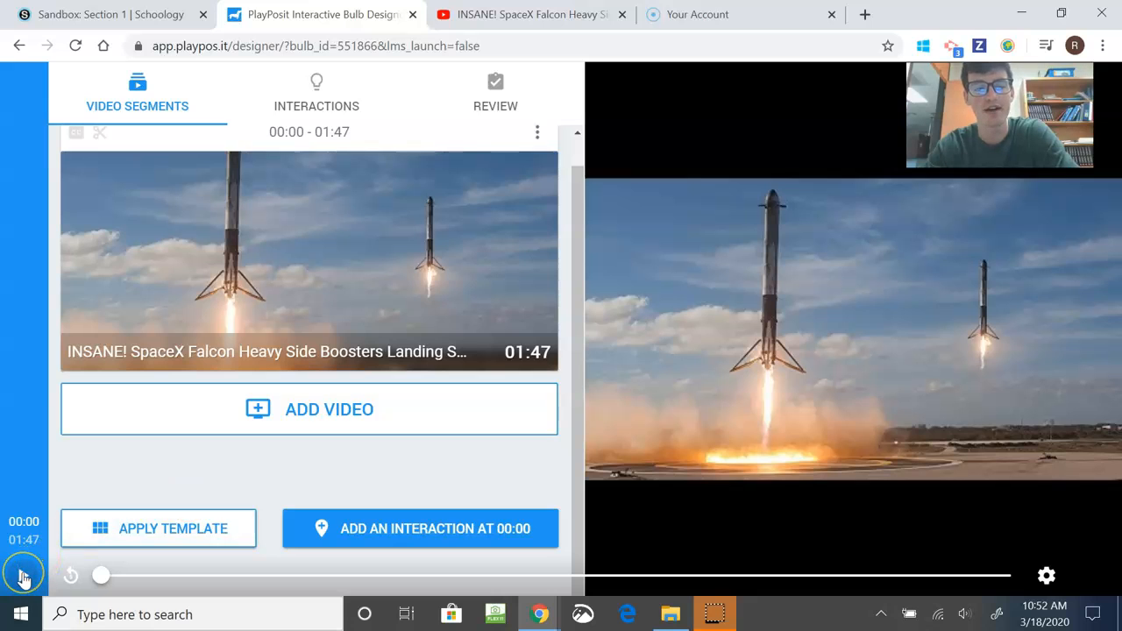
{"action": "left_click", "coordinate": [23, 576]}
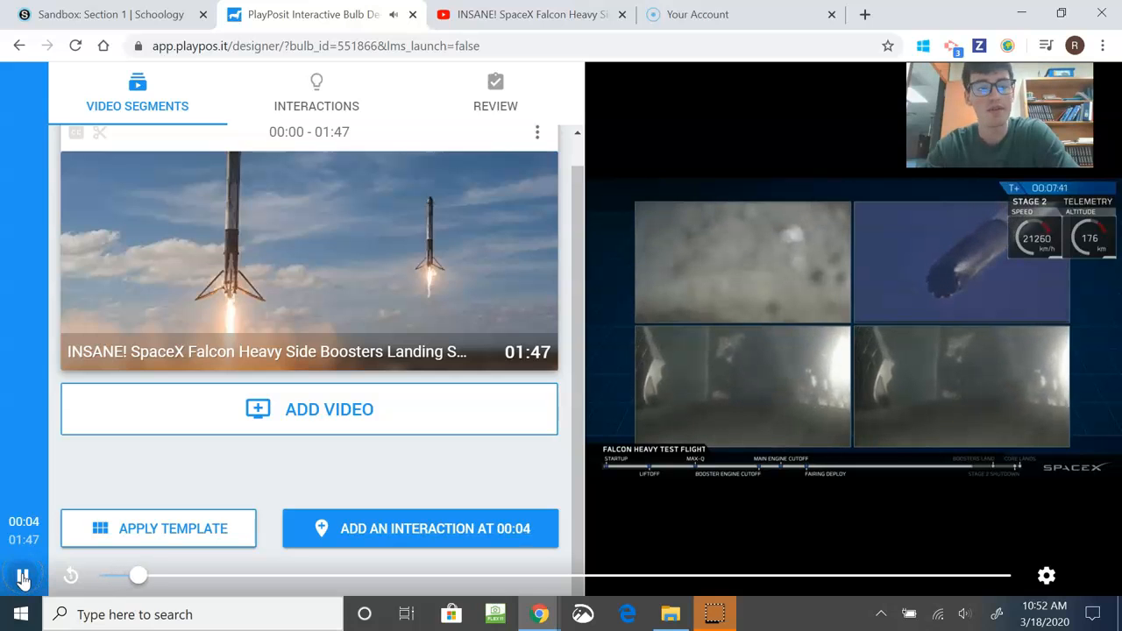
{"action": "left_click", "coordinate": [23, 576]}
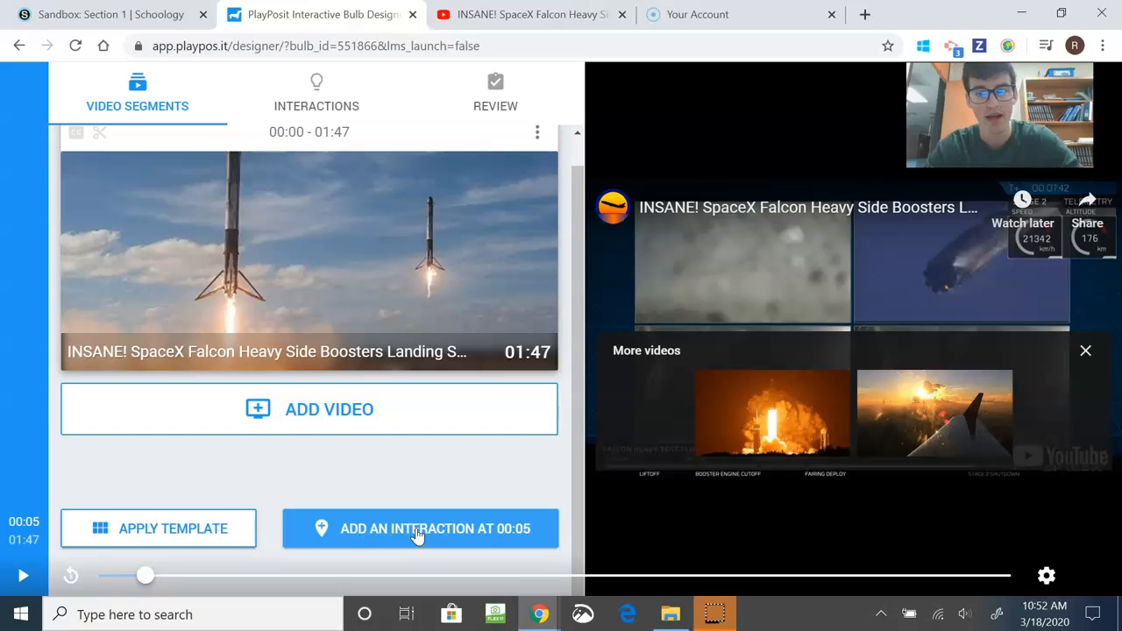
{"action": "left_click", "coordinate": [417, 532]}
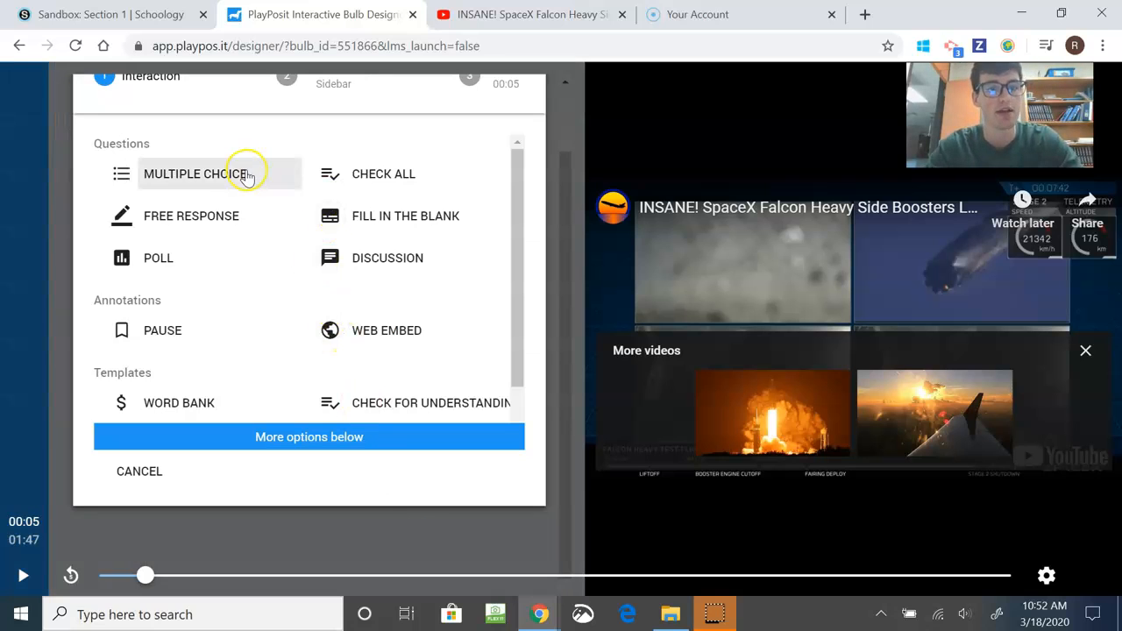
{"action": "scroll", "coordinate": [270, 253], "scroll_direction": "down", "scroll_amount": 1}
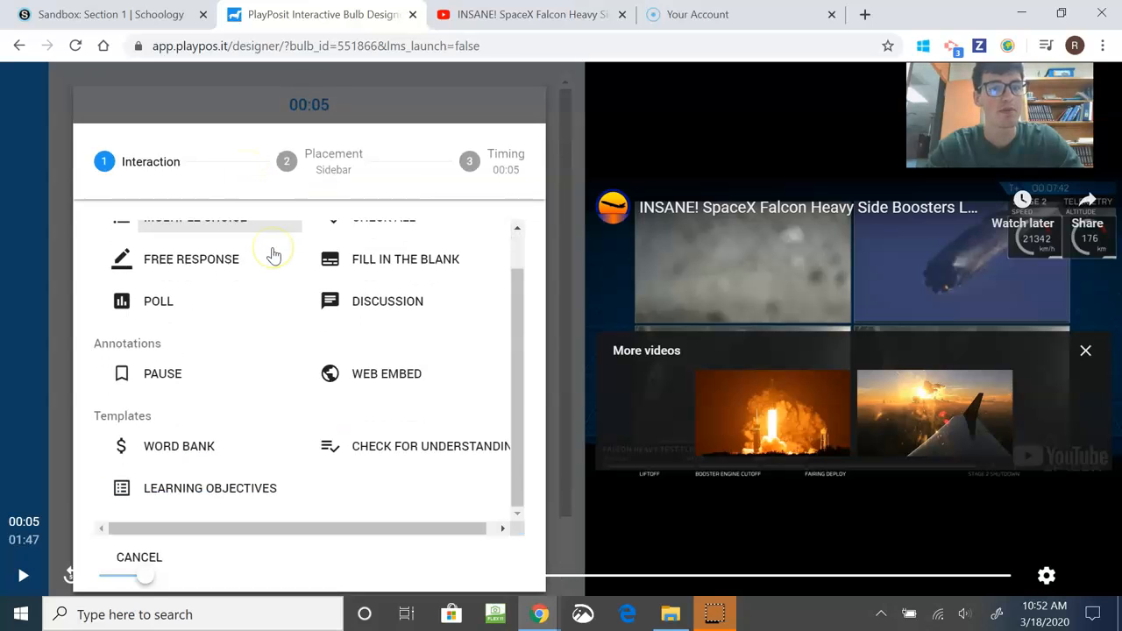
{"action": "scroll", "coordinate": [450, 339], "scroll_direction": "up", "scroll_amount": 1}
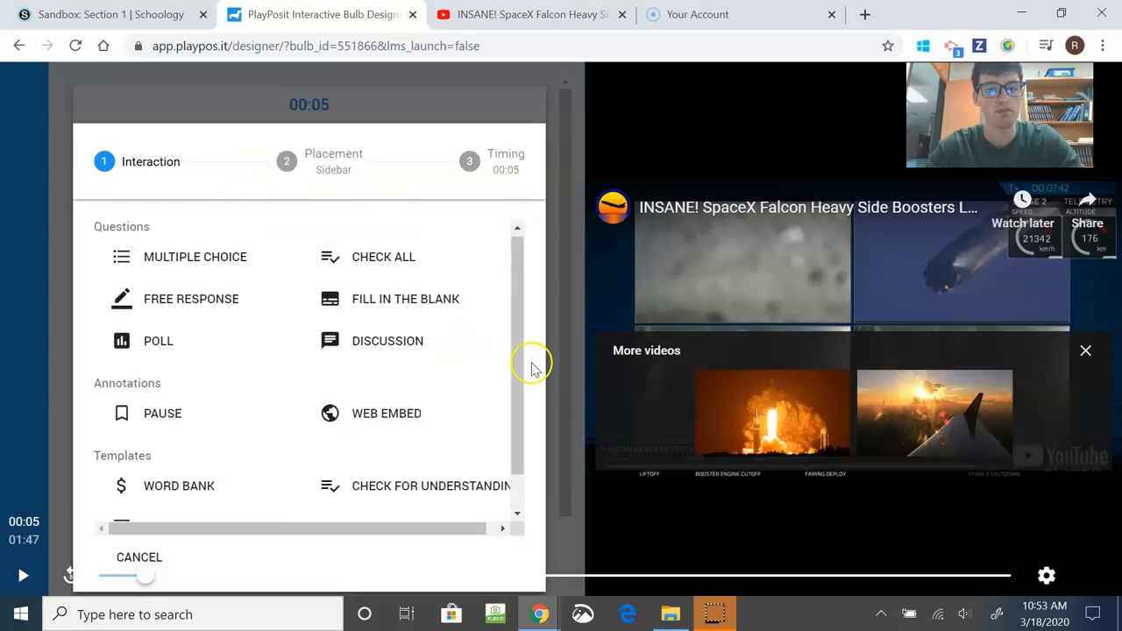
{"action": "scroll", "coordinate": [531, 371], "scroll_direction": "down", "scroll_amount": 1}
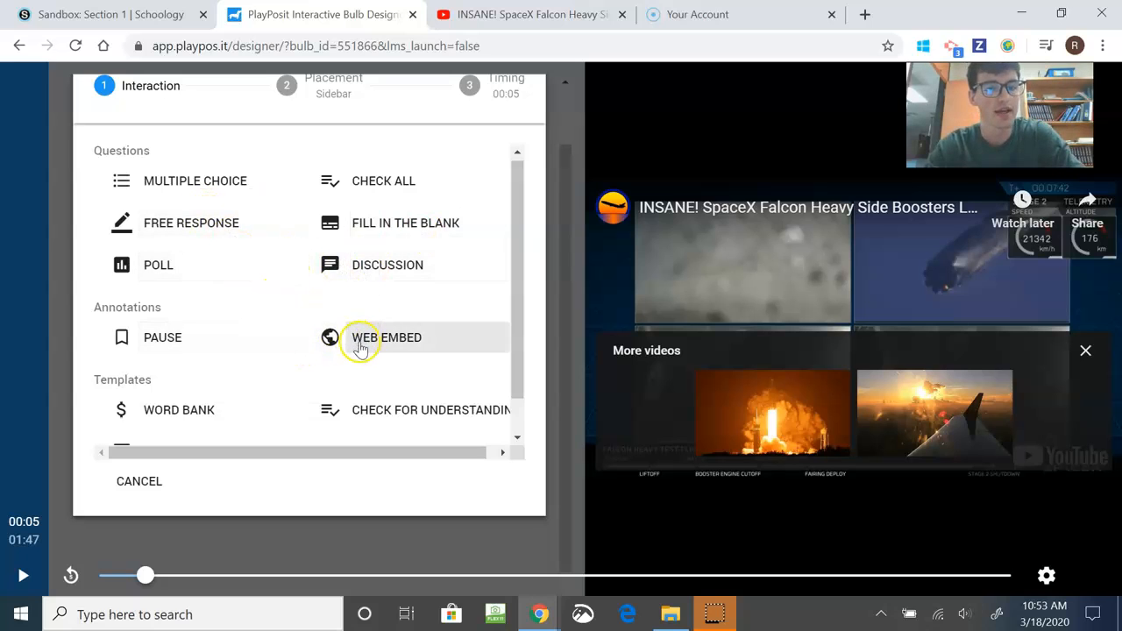
{"action": "scroll", "coordinate": [301, 363], "scroll_direction": "down", "scroll_amount": 1}
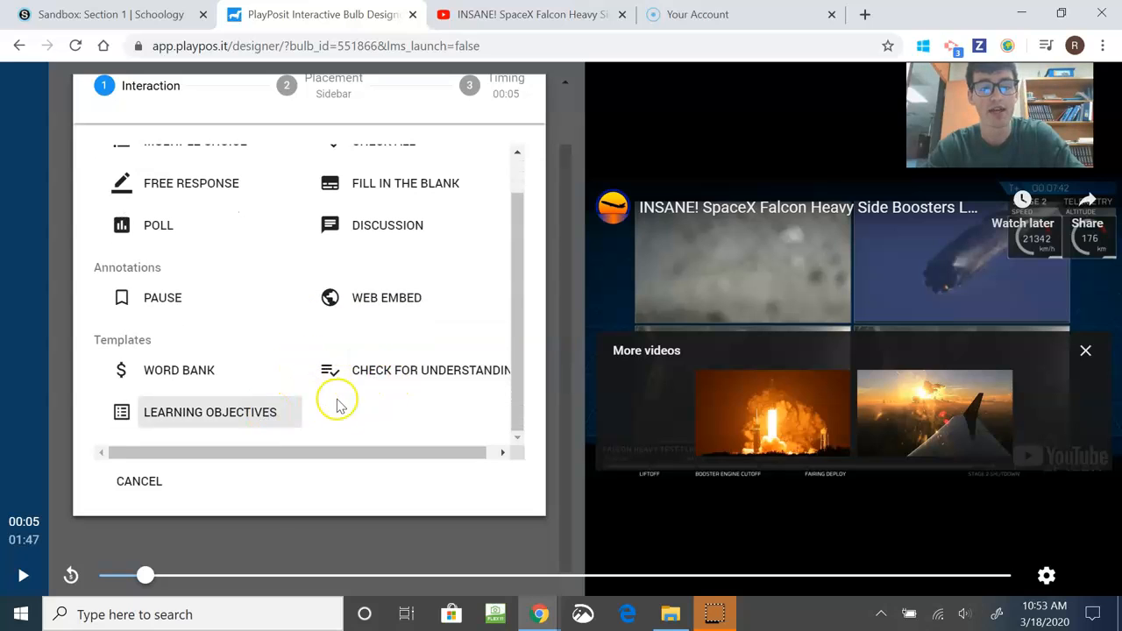
{"action": "scroll", "coordinate": [344, 396], "scroll_direction": "up", "scroll_amount": 1}
- Choose a multiple choice interaction with the question "What is the speed of Stage 2 in miles per hour(mph)? (21342 km/h)"
{"action": "left_click", "coordinate": [226, 193]}
{"action": "left_click", "coordinate": [238, 222]}
{"action": "type", "text": "What is the speed of the side b"}
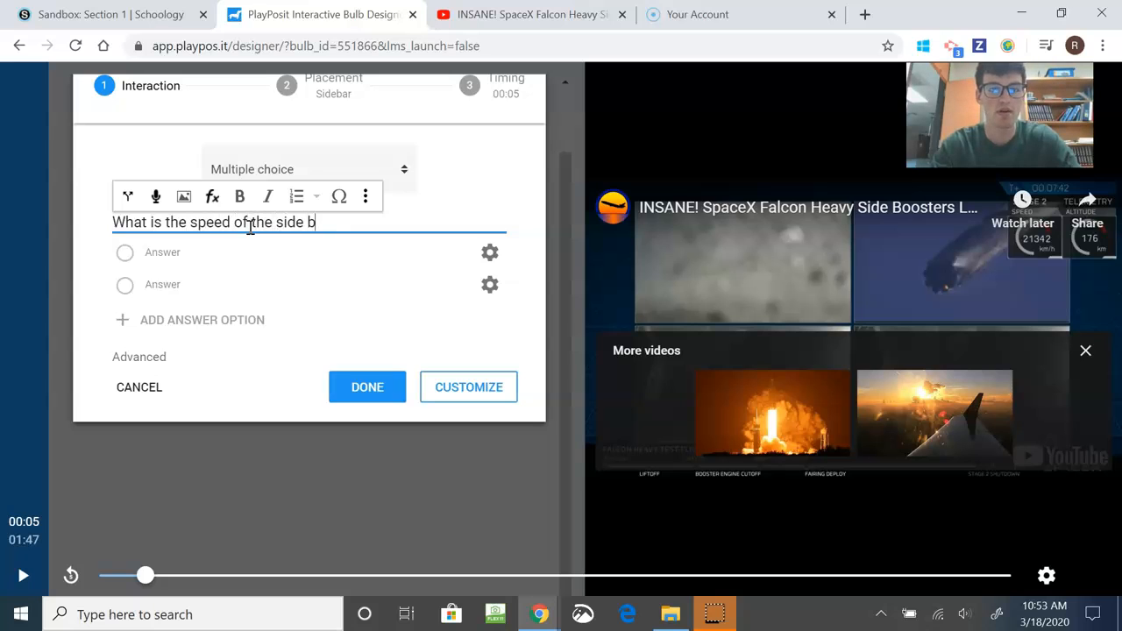
{"action": "key", "text": "BackSpace"}
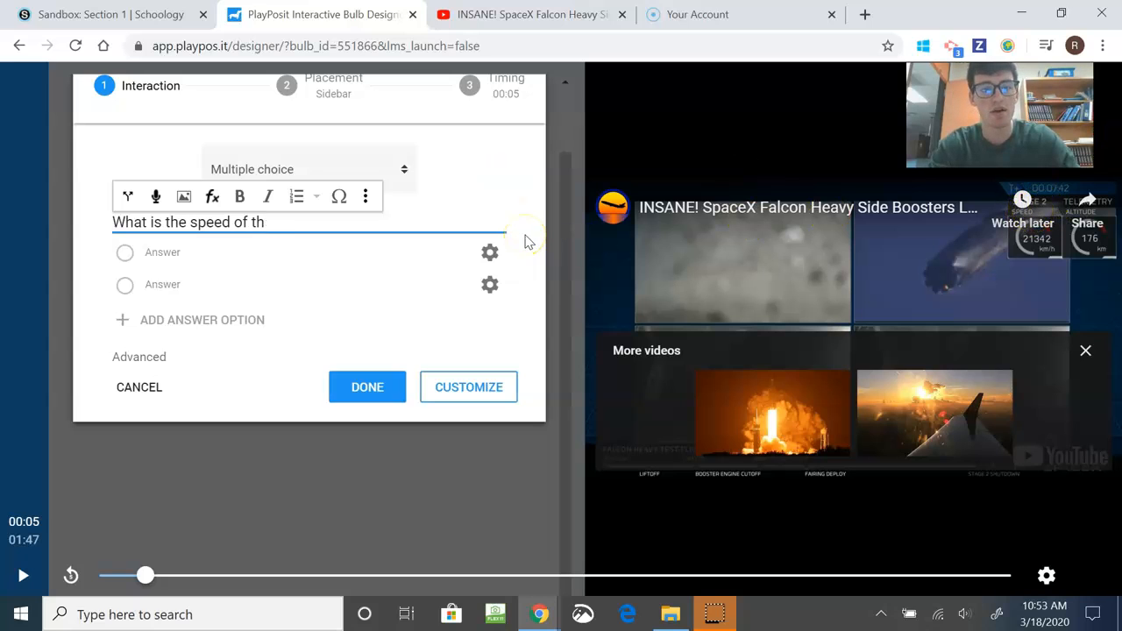
{"action": "key", "text": "BackSpace"}
{"action": "key", "text": "BackSpace"}
{"action": "type", "text": "Stage 2"}
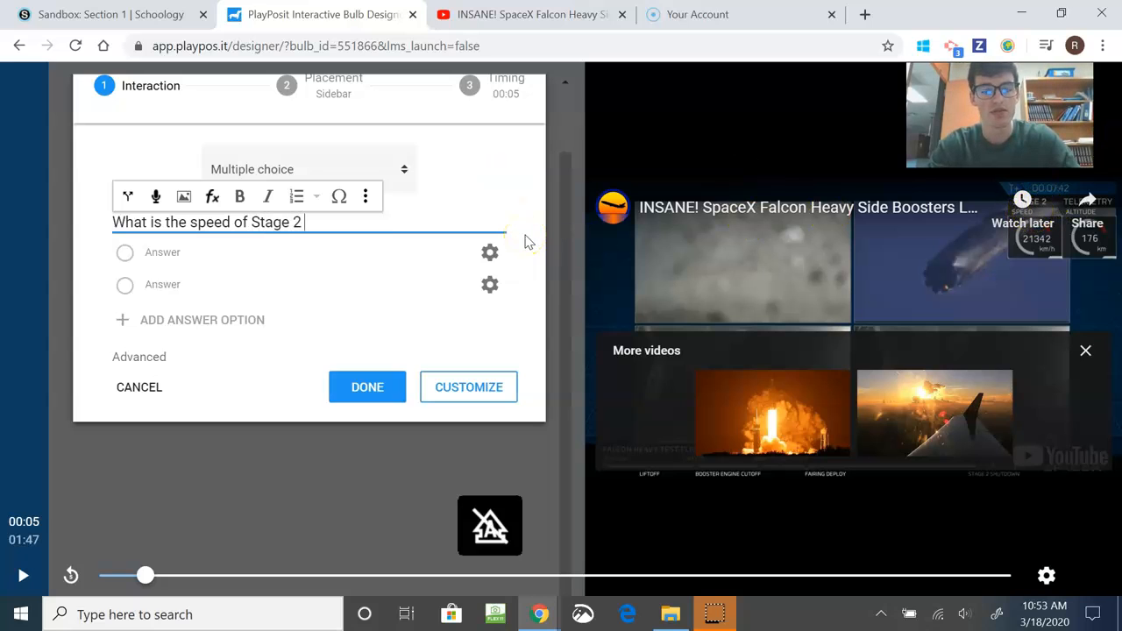
{"action": "type", "text": " in miles"}
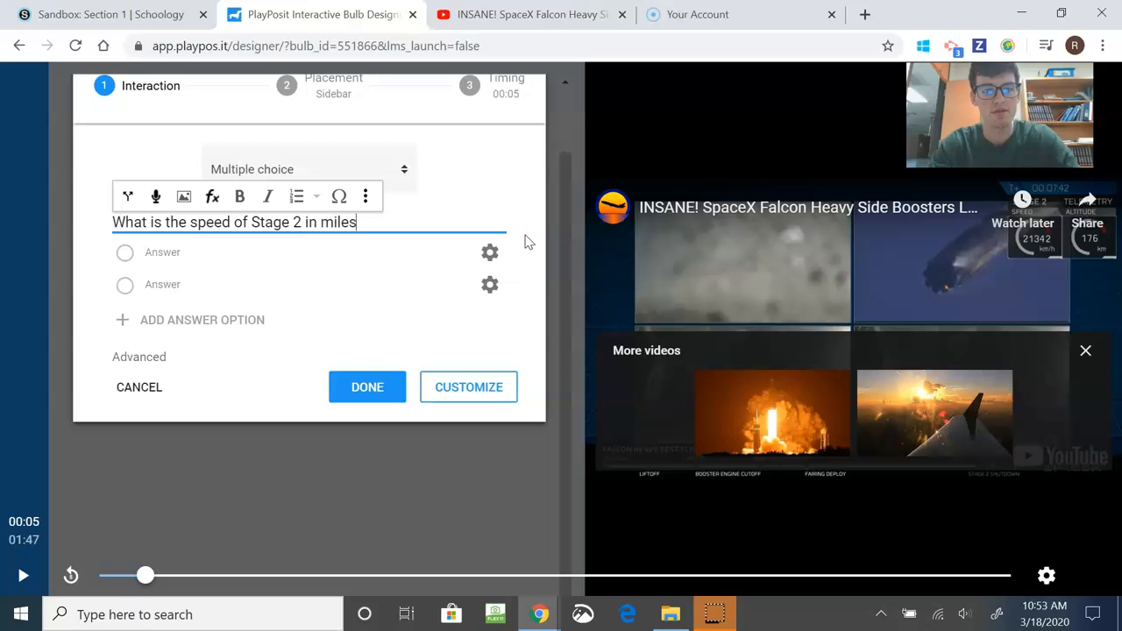
{"action": "type", "text": " per hour(mph)?"}
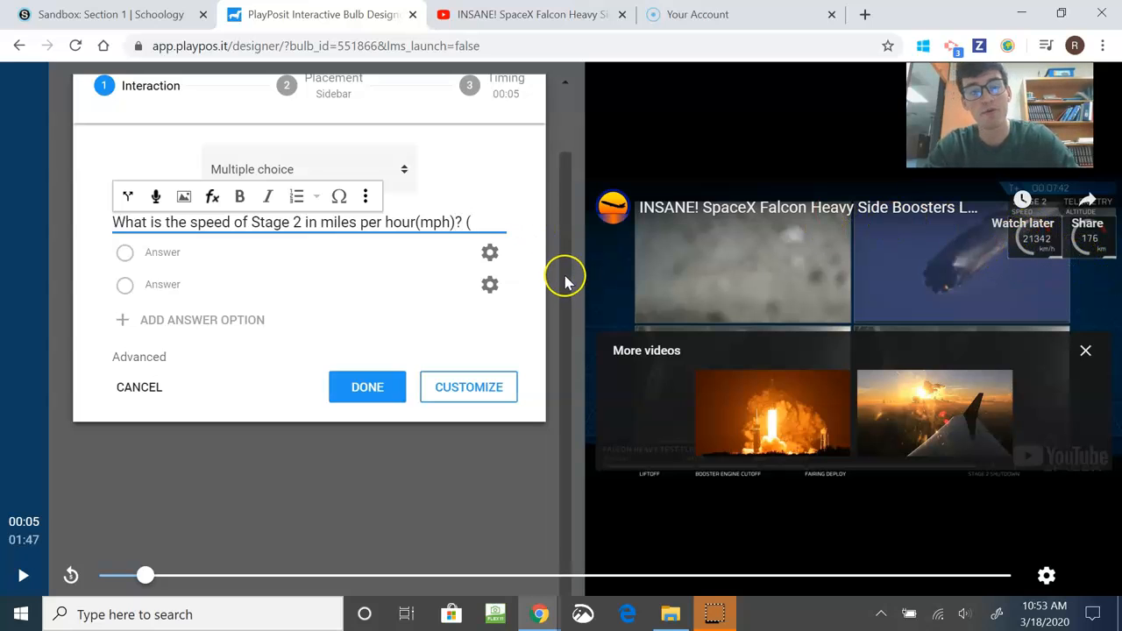
{"action": "type", "text": "(21342"}
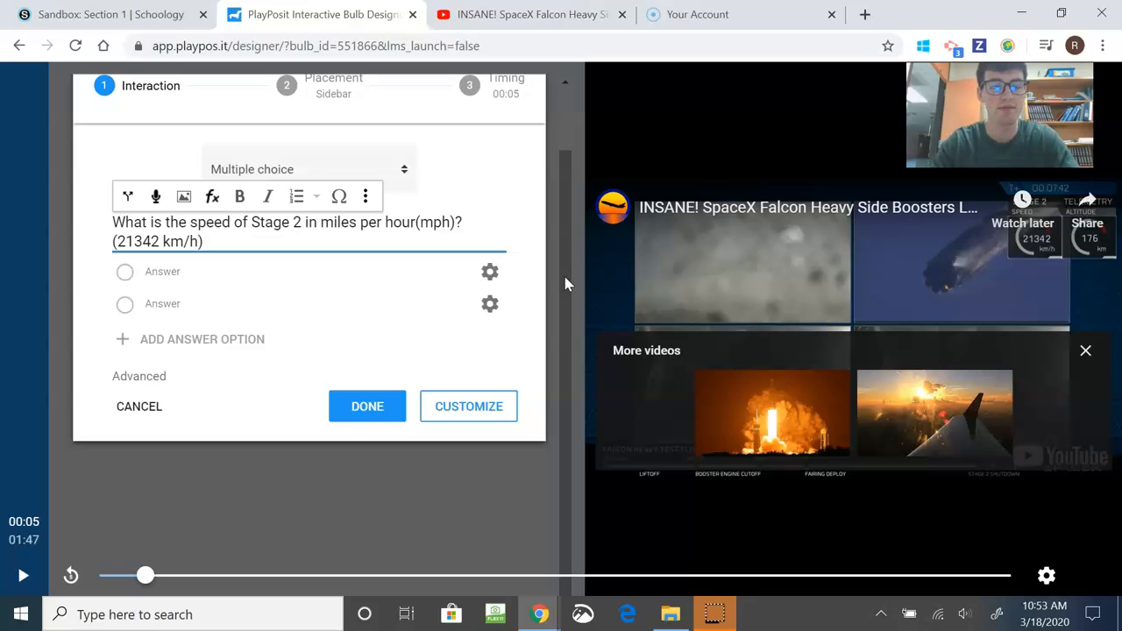
- Enter 13264.14 and 34339.23 as the question's first two answers
{"action": "left_click", "coordinate": [178, 275]}
{"action": "type", "text": "13264.14"}
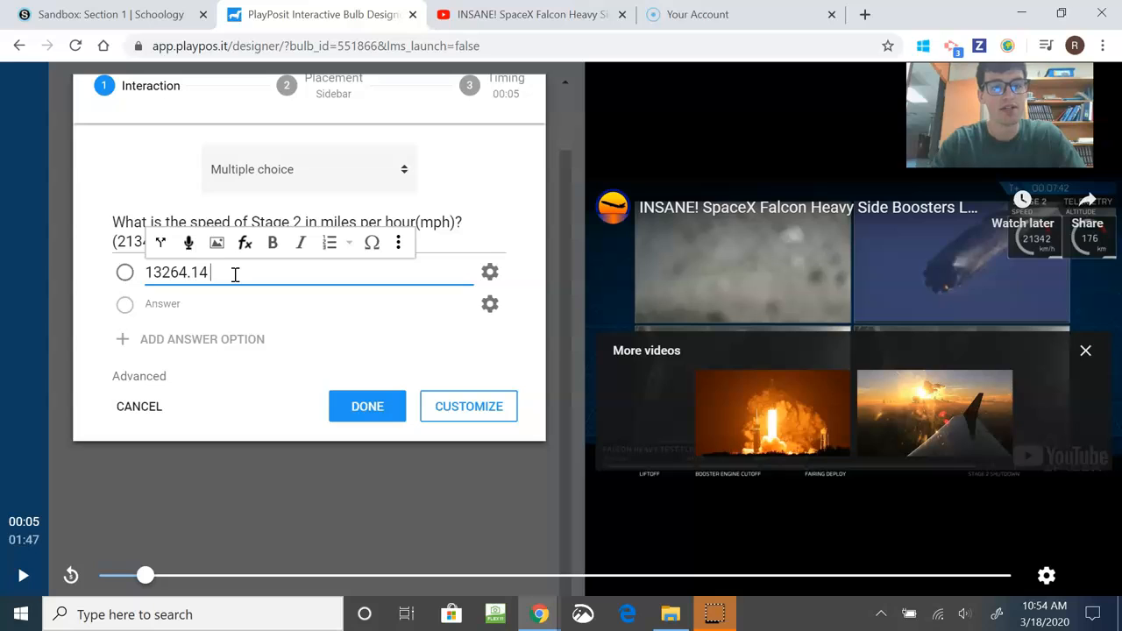
{"action": "left_click", "coordinate": [181, 305]}
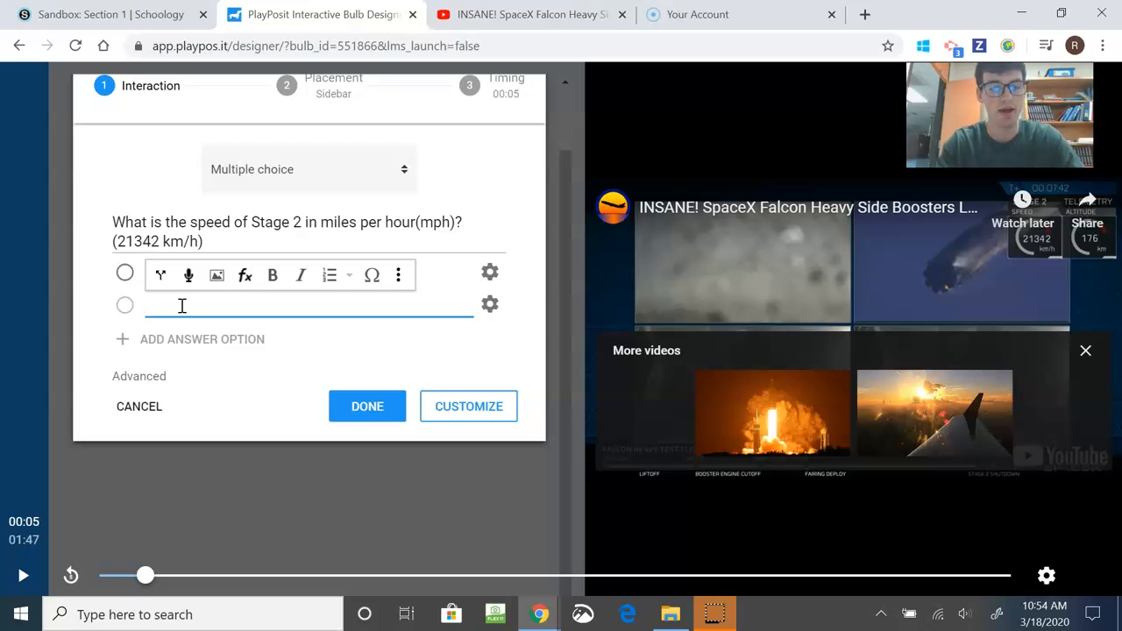
{"action": "type", "text": "34339.23"}
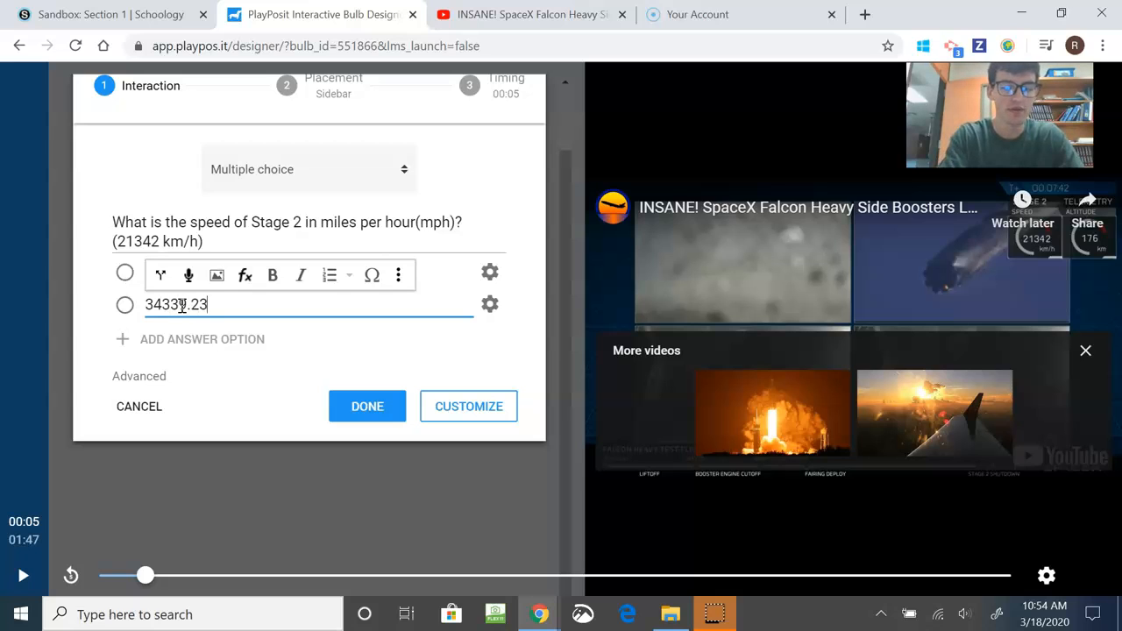
- Add 13.27 and 34339278 as two more answer options, and finish the question with 13264.14 marked as correct
{"action": "left_click", "coordinate": [165, 339]}
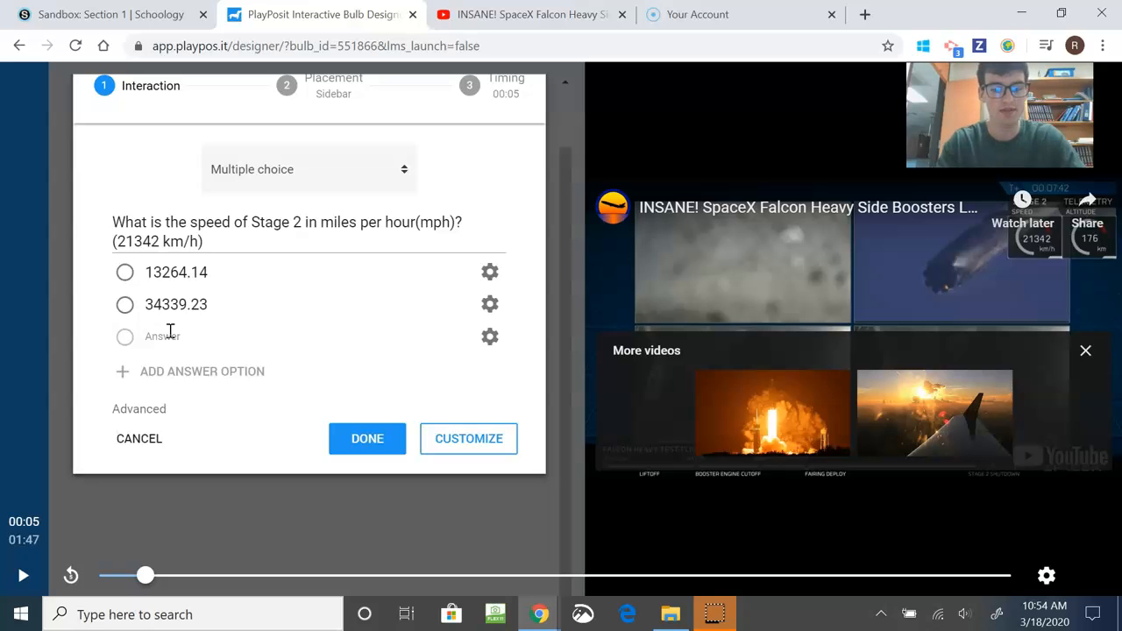
{"action": "left_click", "coordinate": [165, 335]}
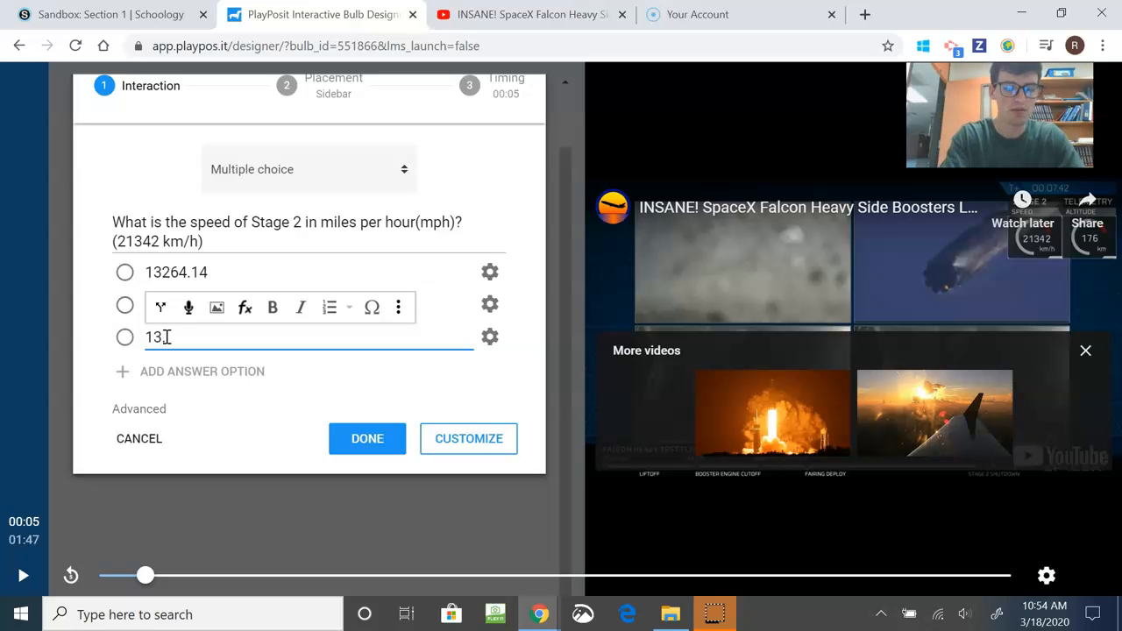
{"action": "type", "text": "13.27"}
{"action": "left_click", "coordinate": [171, 377]}
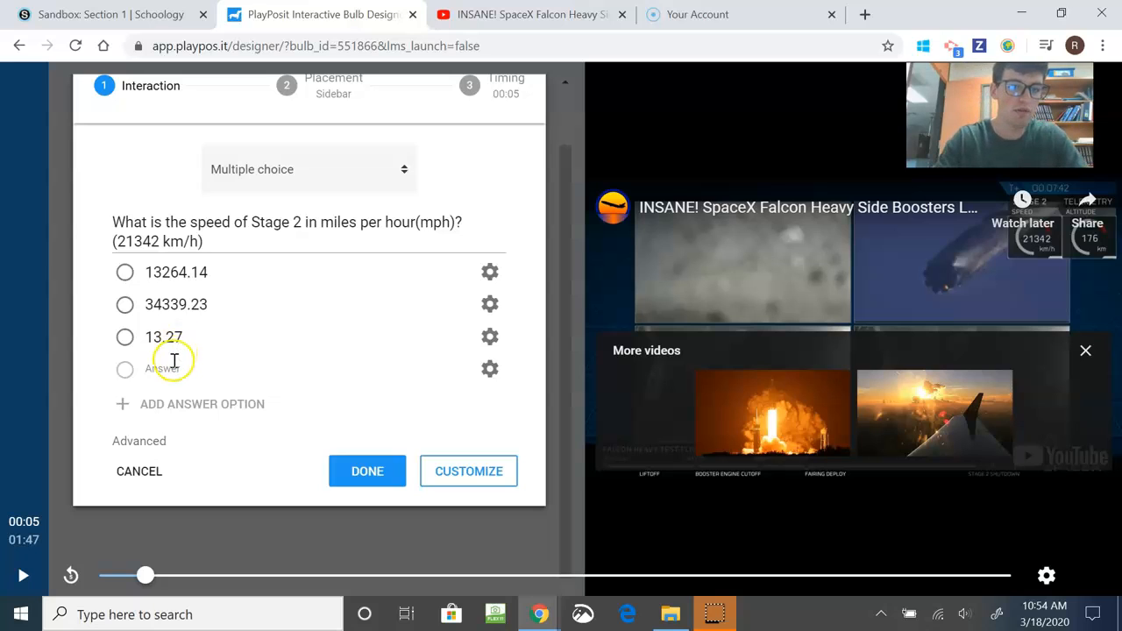
{"action": "left_click", "coordinate": [174, 361]}
{"action": "type", "text": "34339278"}
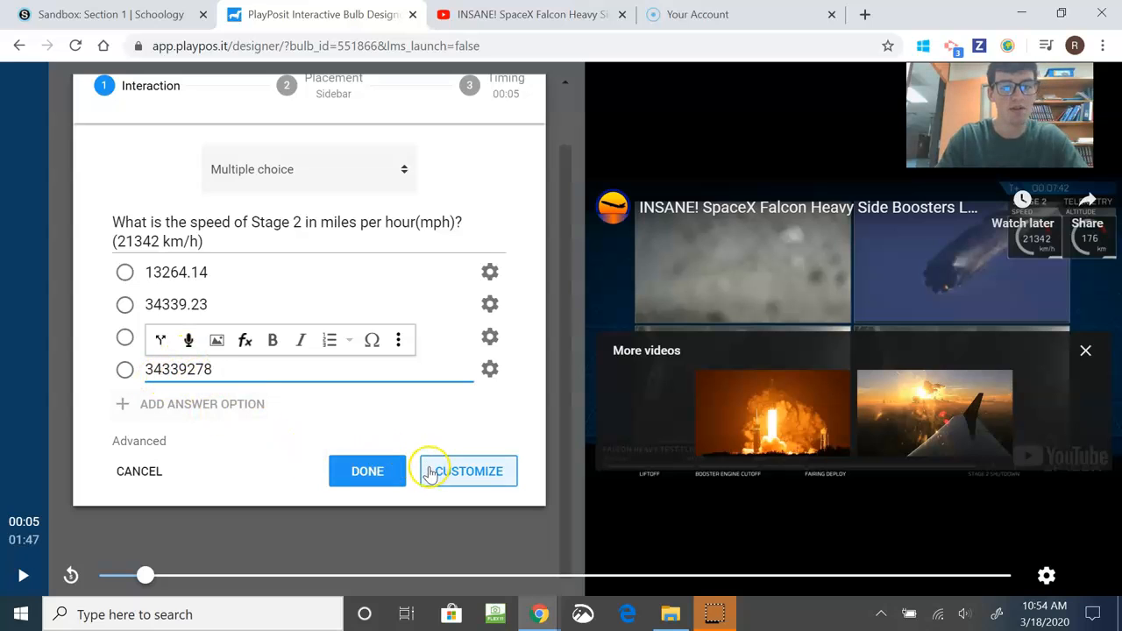
{"action": "left_click", "coordinate": [126, 275]}
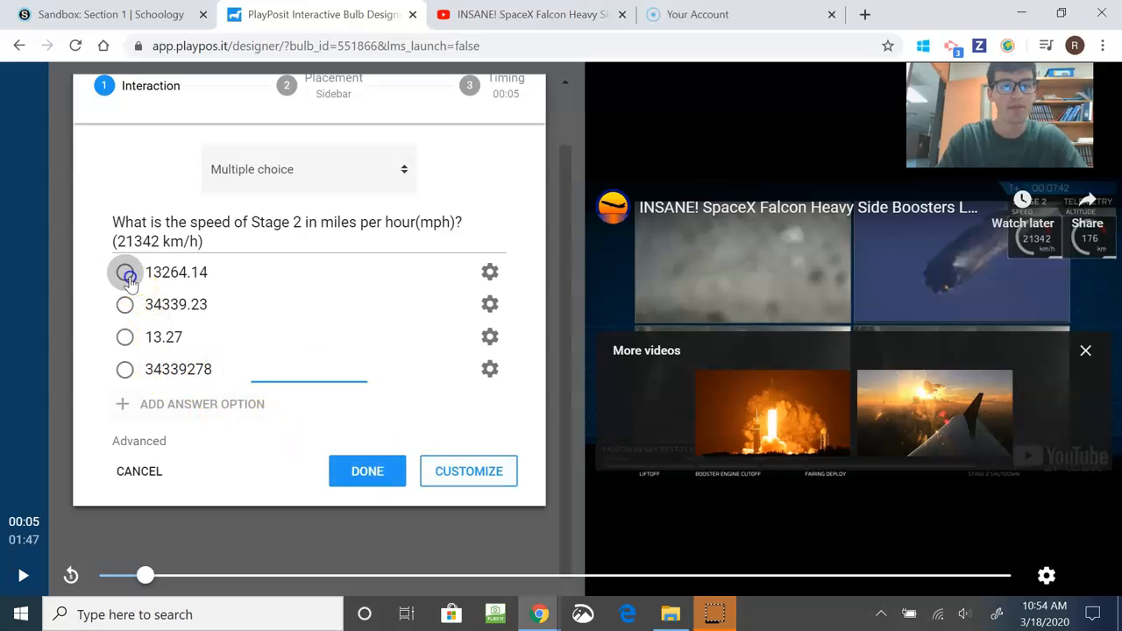
{"action": "left_click", "coordinate": [391, 474]}
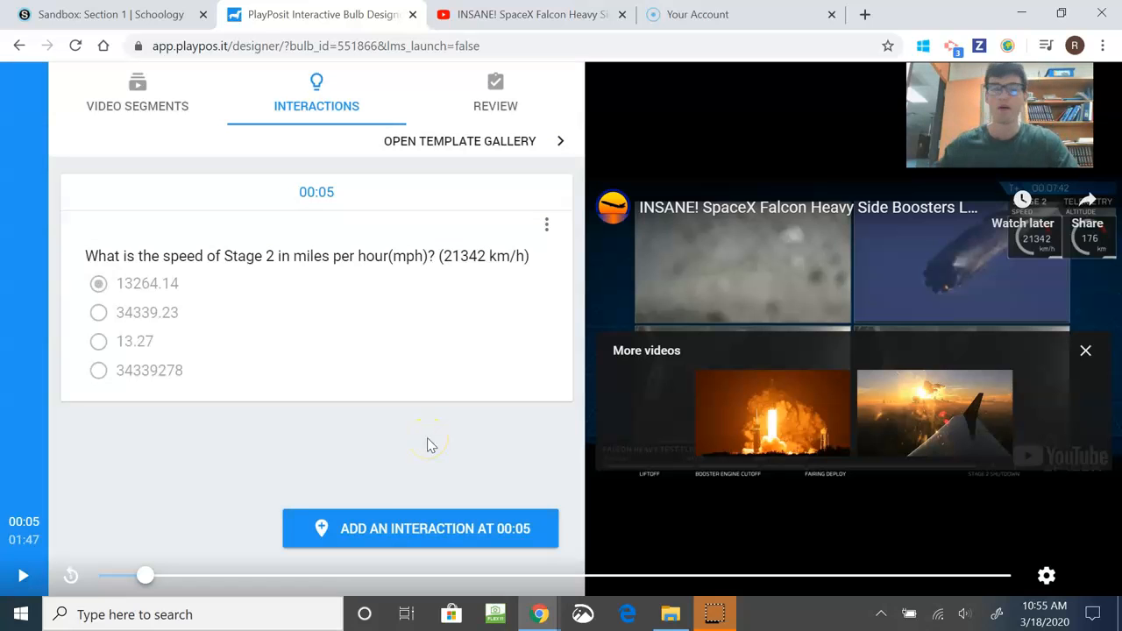
- Play the video to 00:49 and add a multiple choice interaction there with the question "How my side boosters landed at once?"
{"action": "left_click", "coordinate": [22, 575]}
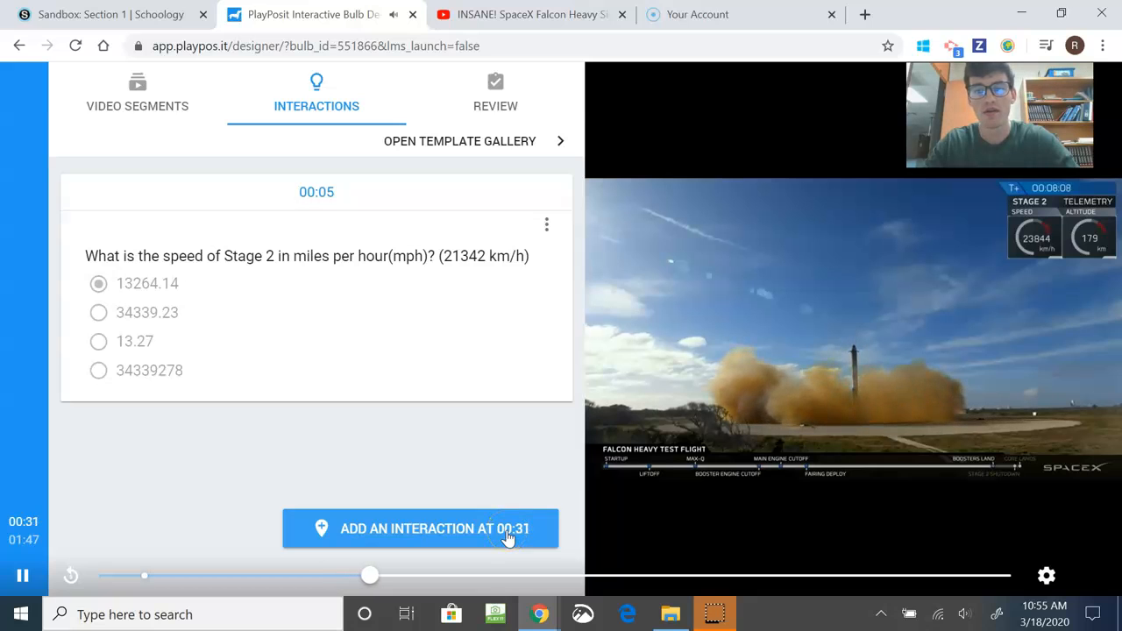
{"action": "left_click", "coordinate": [491, 536]}
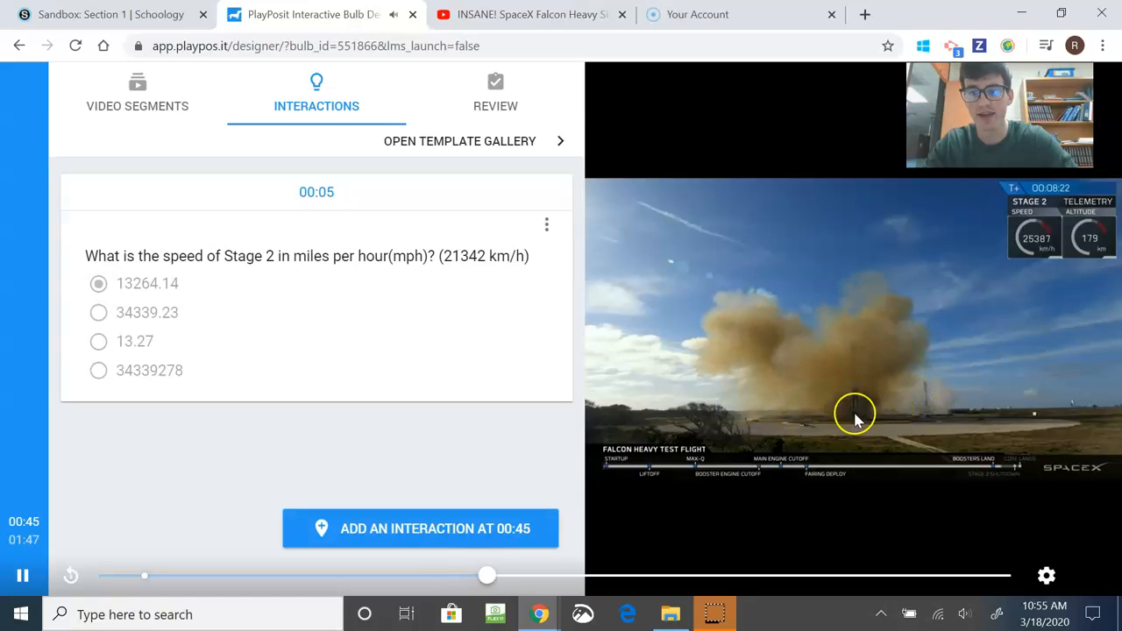
{"action": "left_click", "coordinate": [513, 537]}
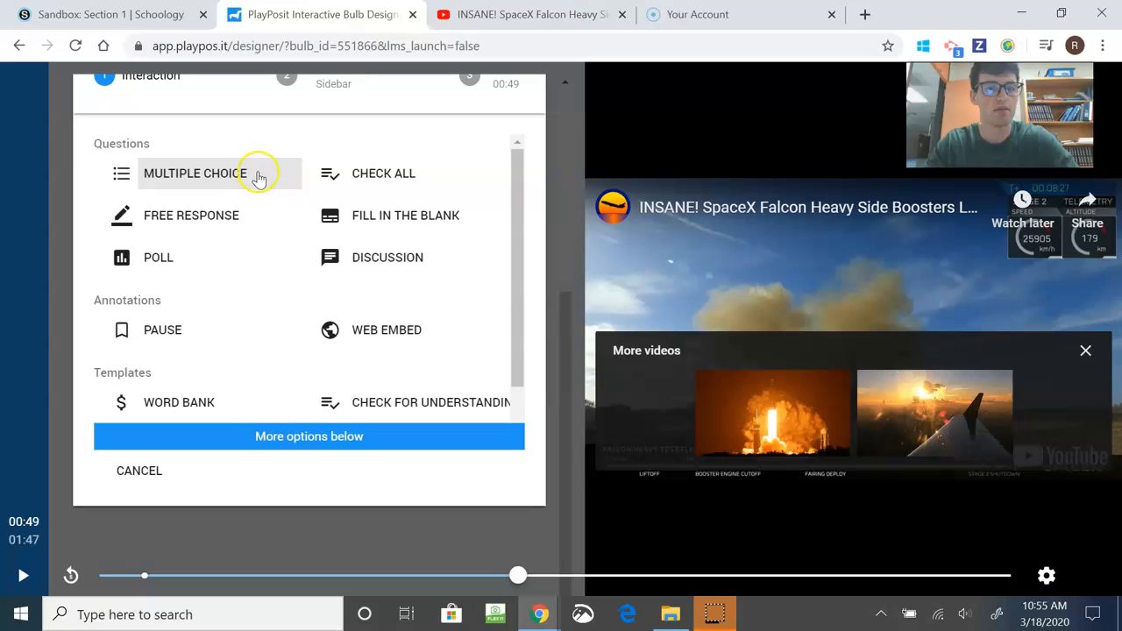
{"action": "left_click", "coordinate": [256, 180]}
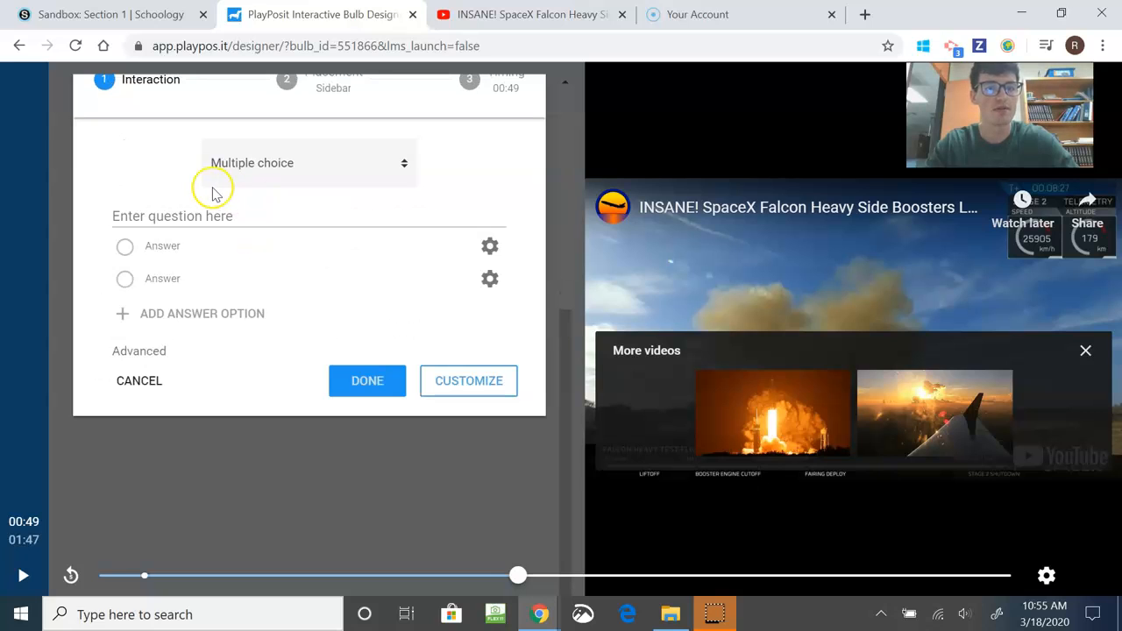
{"action": "left_click", "coordinate": [305, 210]}
{"action": "type", "text": "How my"}
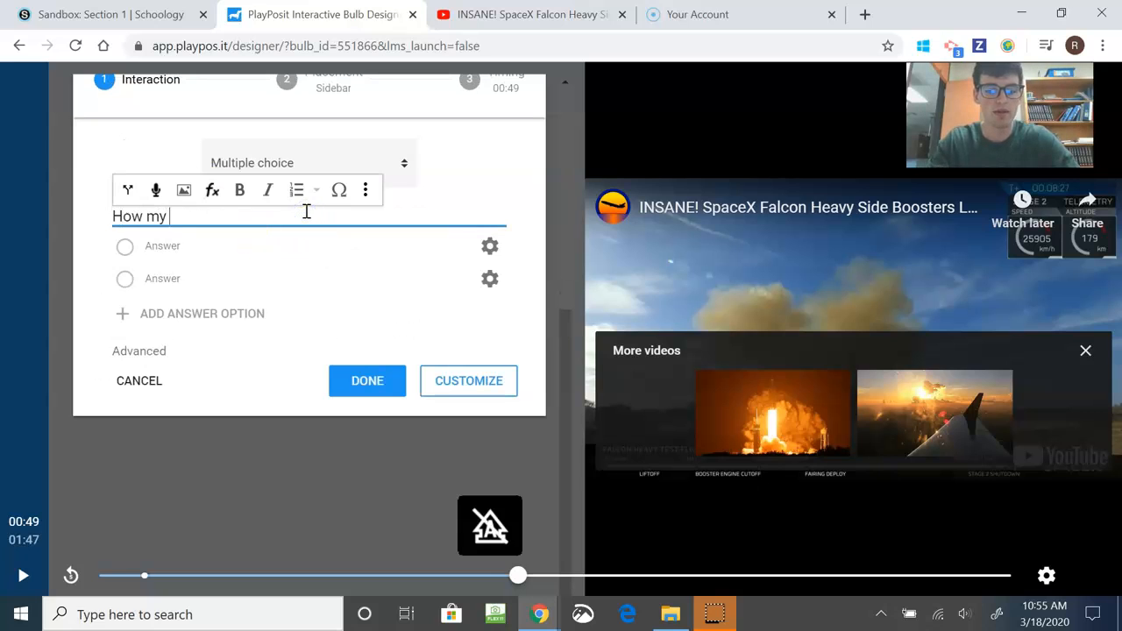
{"action": "type", "text": " side boosters "}
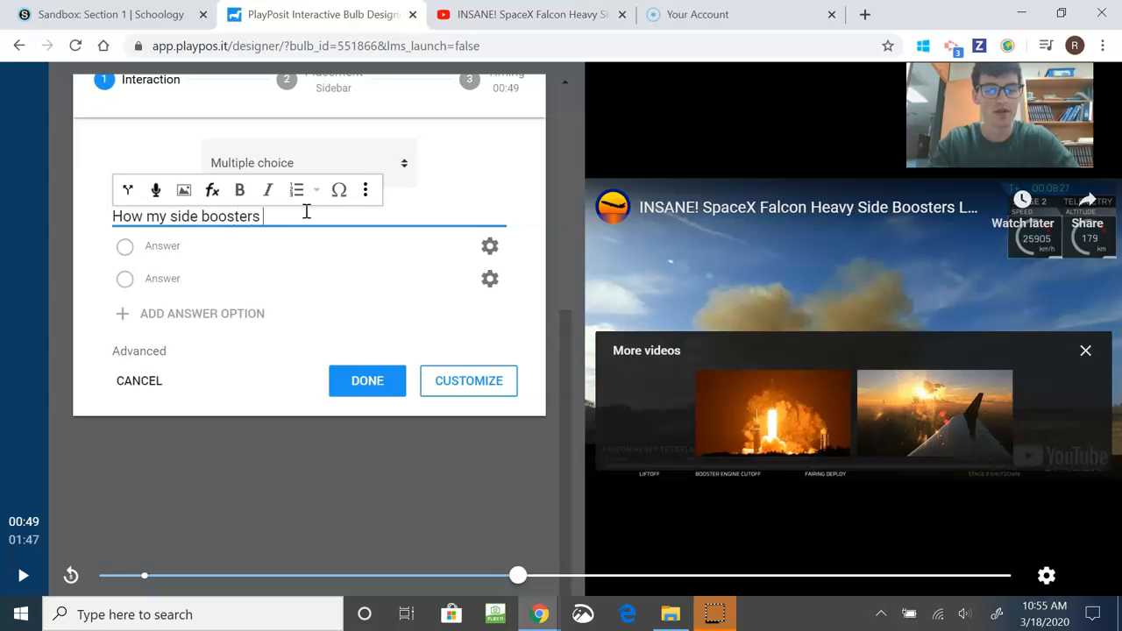
{"action": "type", "text": "landed at once?"}
- Enter 1 and 2 as the side booster question's first two answers
{"action": "left_click", "coordinate": [183, 253]}
{"action": "type", "text": "1"}
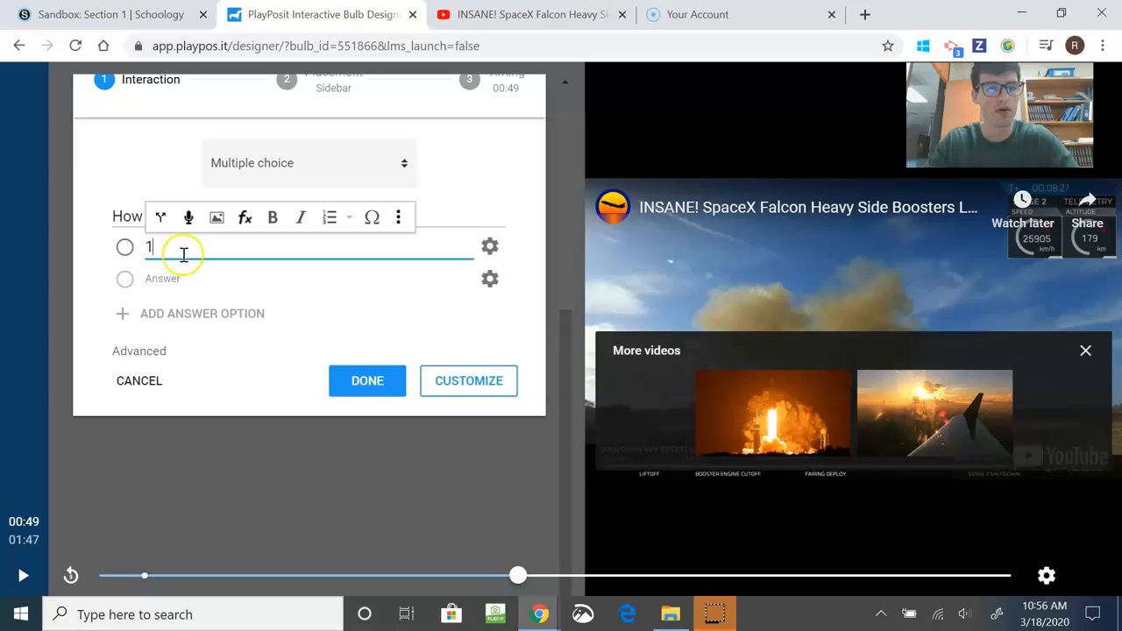
{"action": "left_click", "coordinate": [170, 277]}
{"action": "type", "text": "2"}
- Add 3 and 4 as two more answer options, and finish the question with 2 marked as correct
{"action": "left_click", "coordinate": [153, 316]}
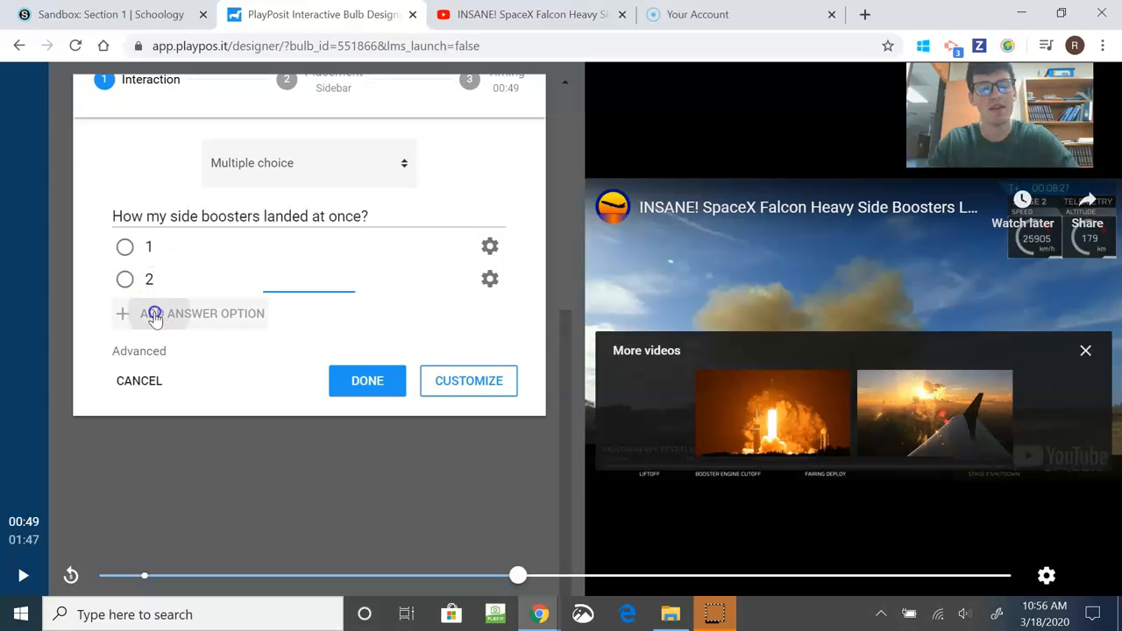
{"action": "left_click", "coordinate": [180, 308]}
{"action": "type", "text": "3"}
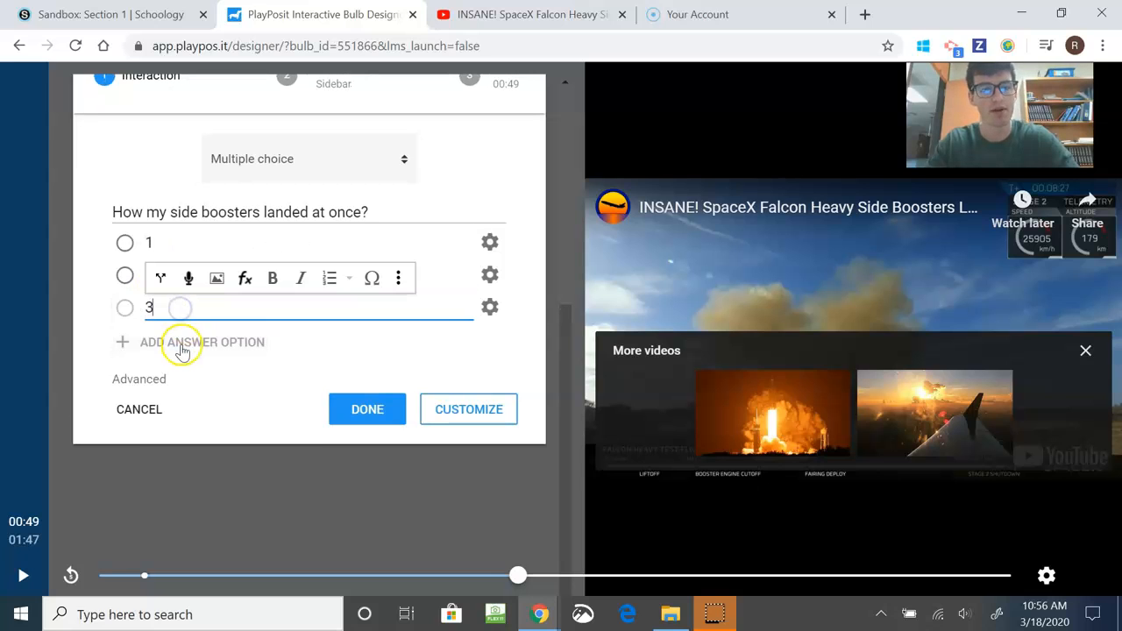
{"action": "left_click", "coordinate": [181, 350]}
{"action": "left_click", "coordinate": [163, 331]}
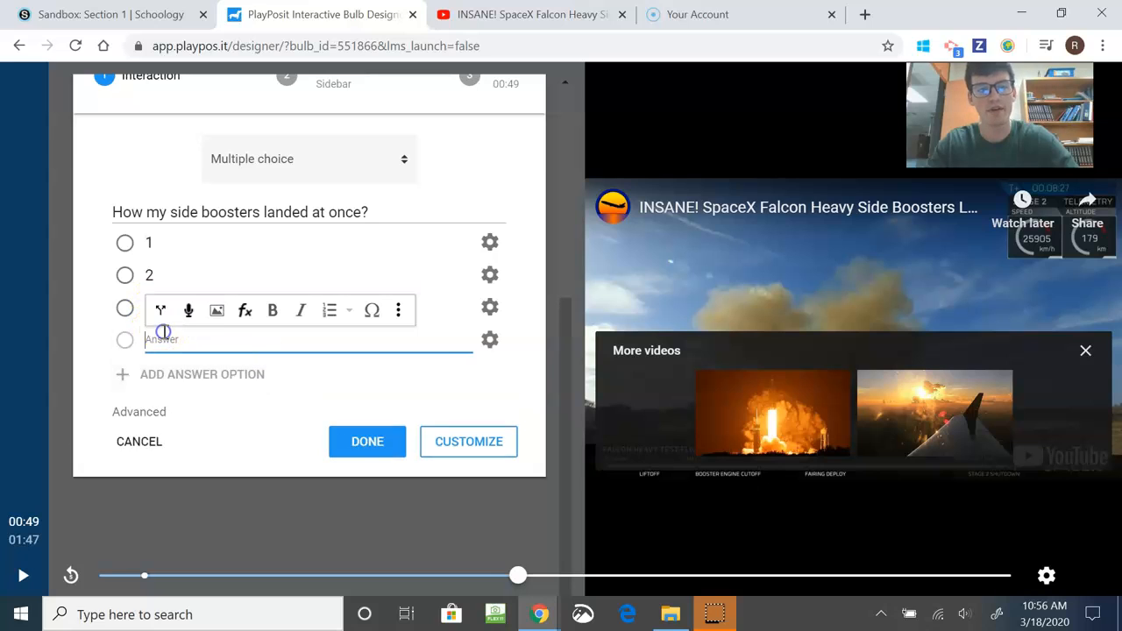
{"action": "type", "text": "44"}
{"action": "key", "text": "BackSpace"}
{"action": "left_click", "coordinate": [125, 277]}
{"action": "left_click", "coordinate": [365, 441]}
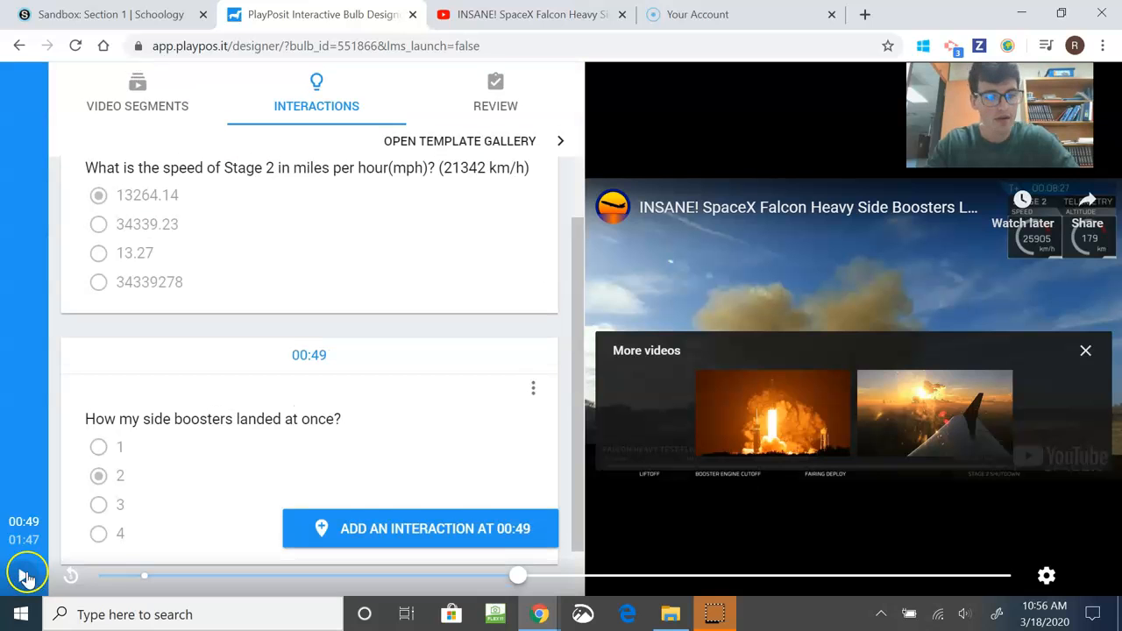
- Play the video on to 01:32 and add a free response interaction at that point
{"action": "left_click", "coordinate": [22, 575]}
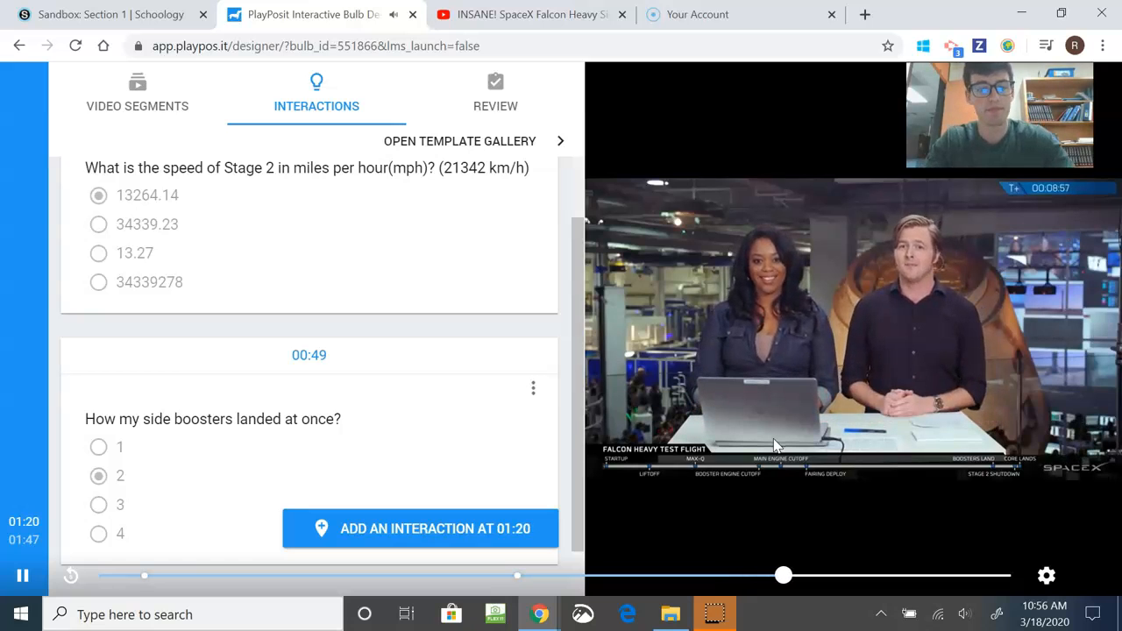
{"action": "left_click", "coordinate": [474, 533]}
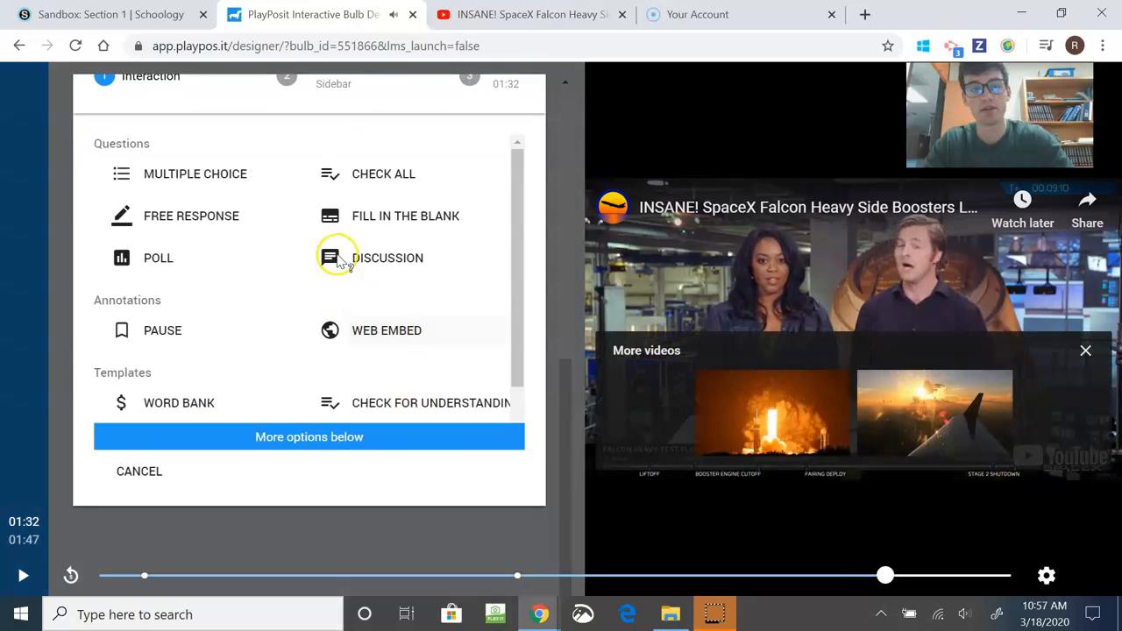
{"action": "left_click", "coordinate": [177, 219]}
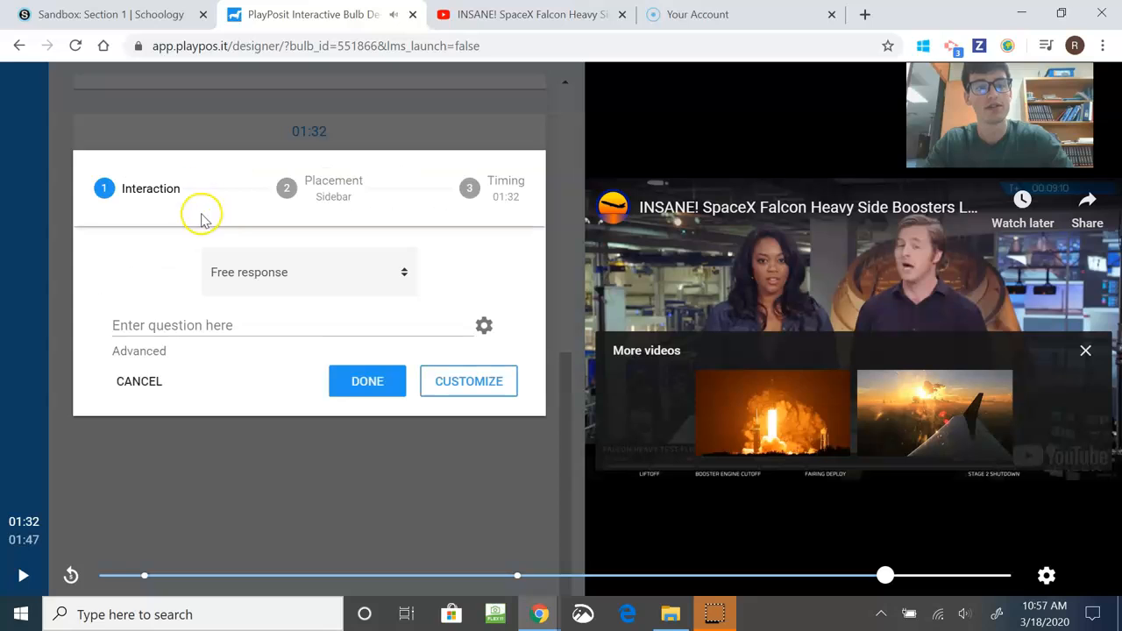
- Enter the question "Why did the camera capturing the landing of a booster on the open water lose signal?" and finish the interaction
{"action": "left_click", "coordinate": [253, 325]}
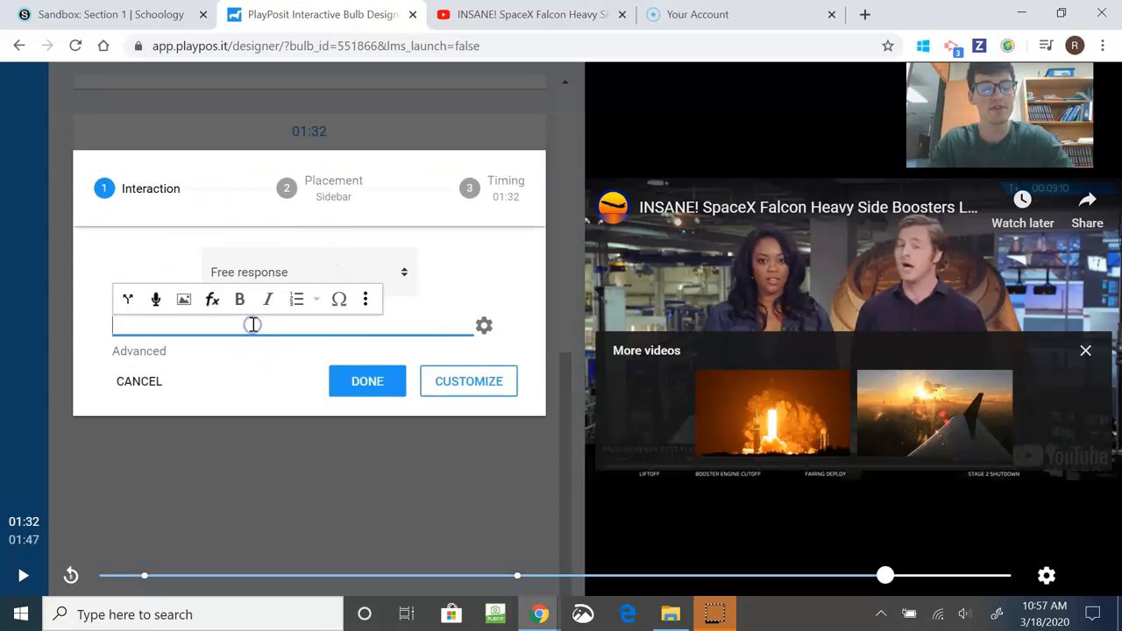
{"action": "key", "text": "Caps_Lock"}
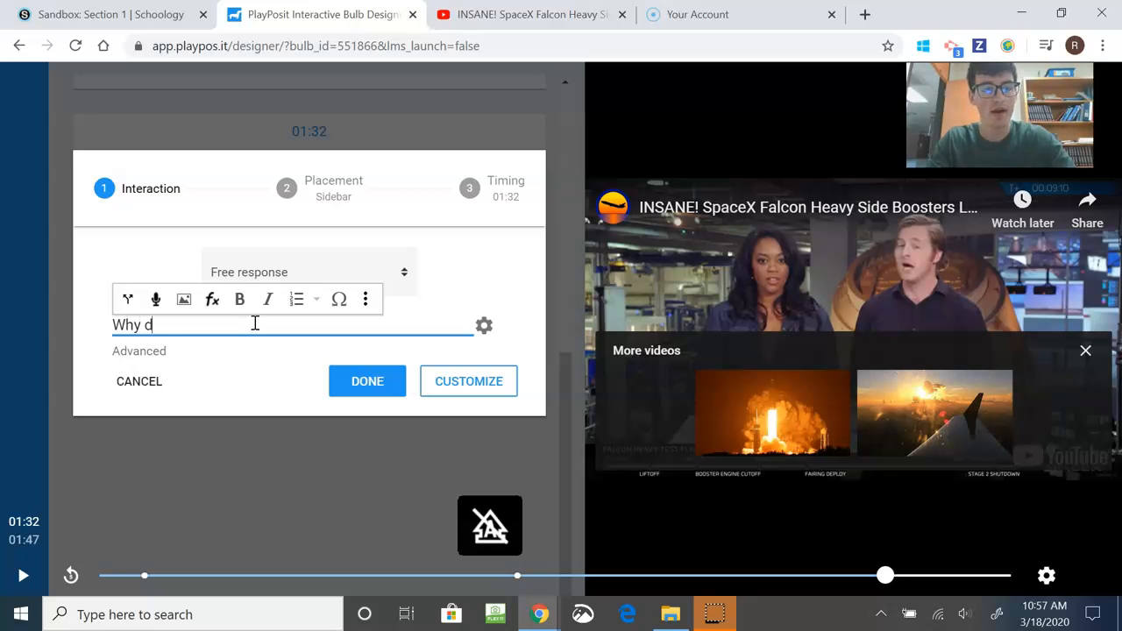
{"action": "type", "text": "Why did the camer"}
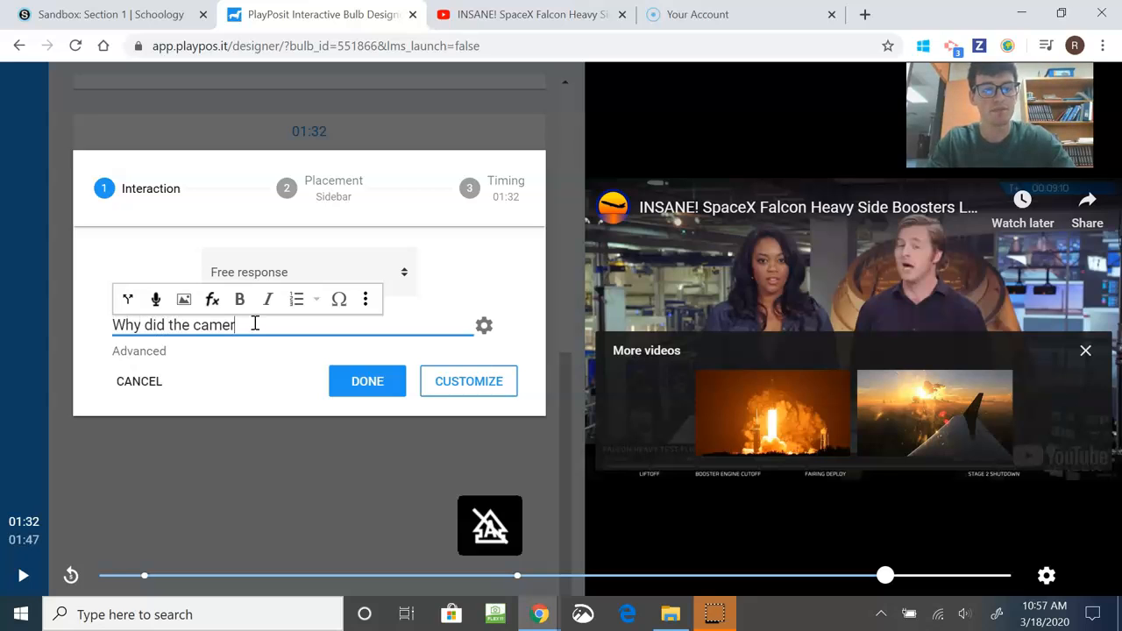
{"action": "type", "text": "s"}
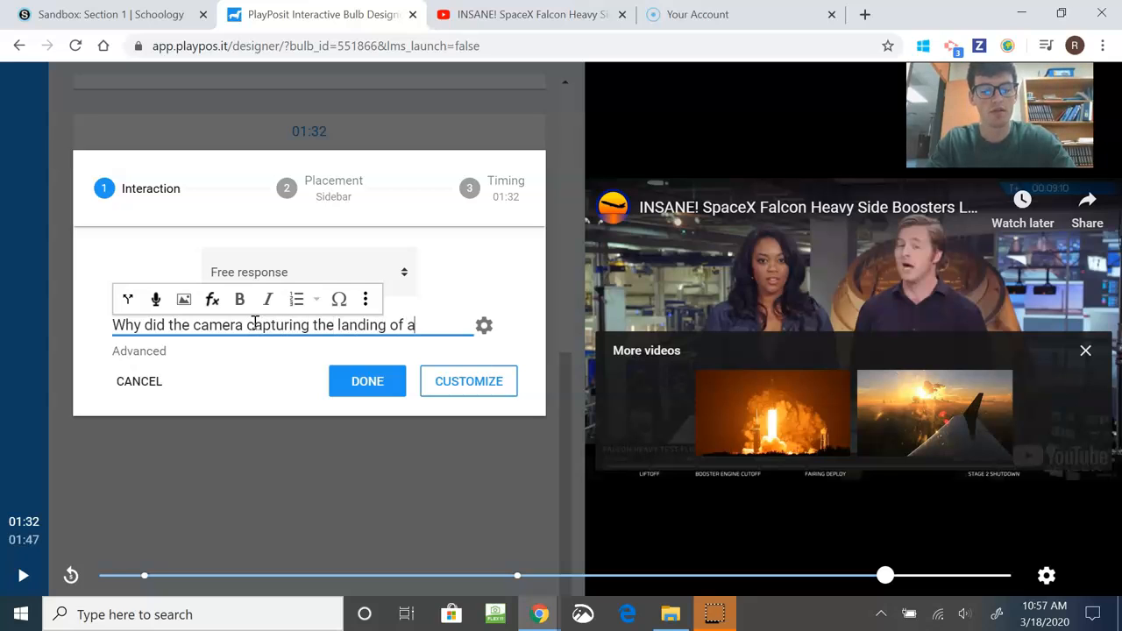
{"action": "type", "text": "on the open water lose s"}
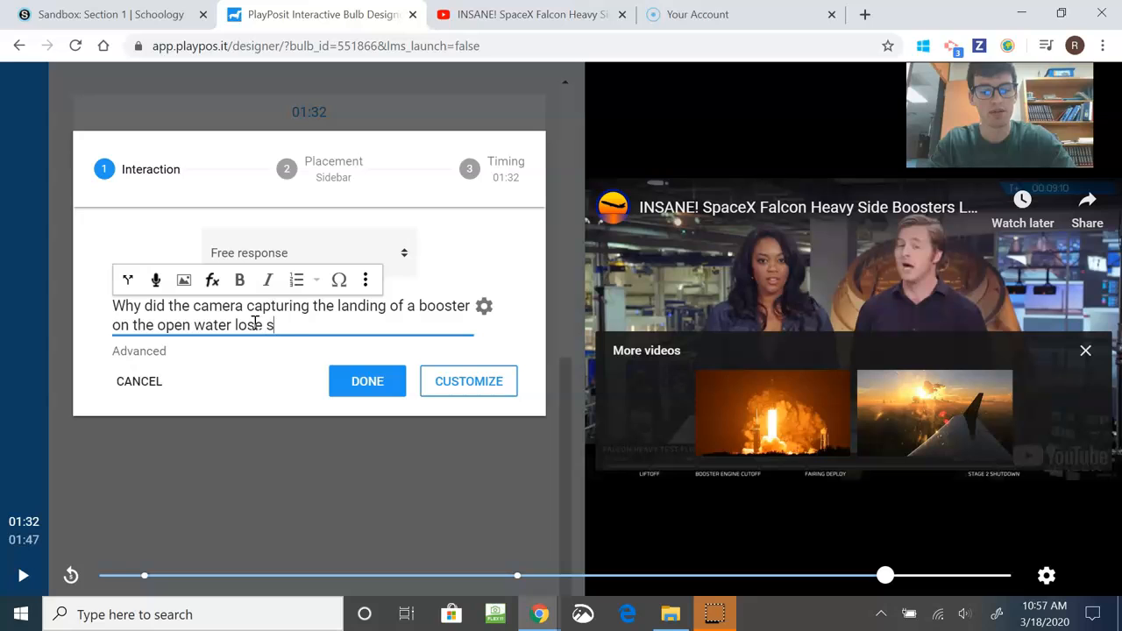
{"action": "left_click", "coordinate": [358, 381]}
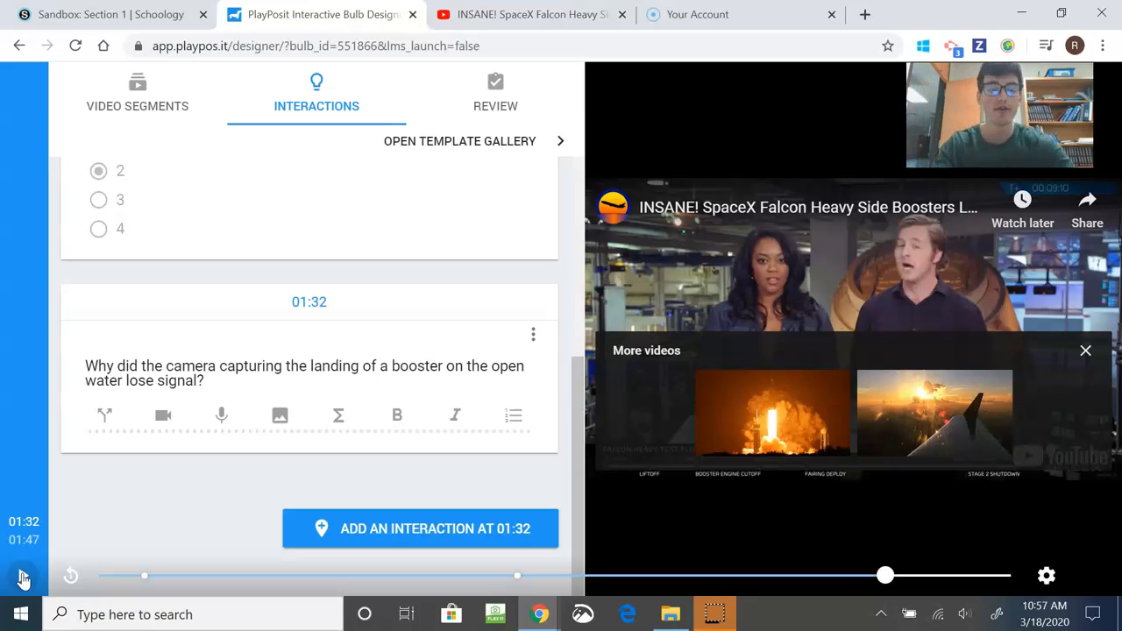
- Play the rest of the video to 01:47, go to the bulb's review stage, and save and exit the bulb
{"action": "left_click", "coordinate": [23, 579]}
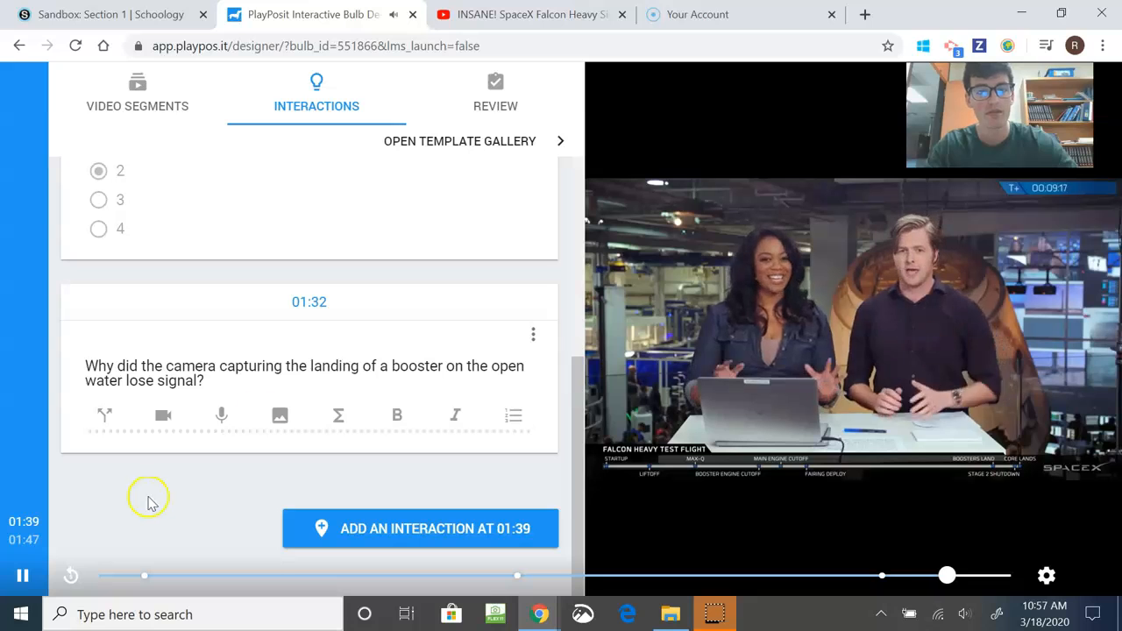
{"action": "left_click", "coordinate": [497, 90]}
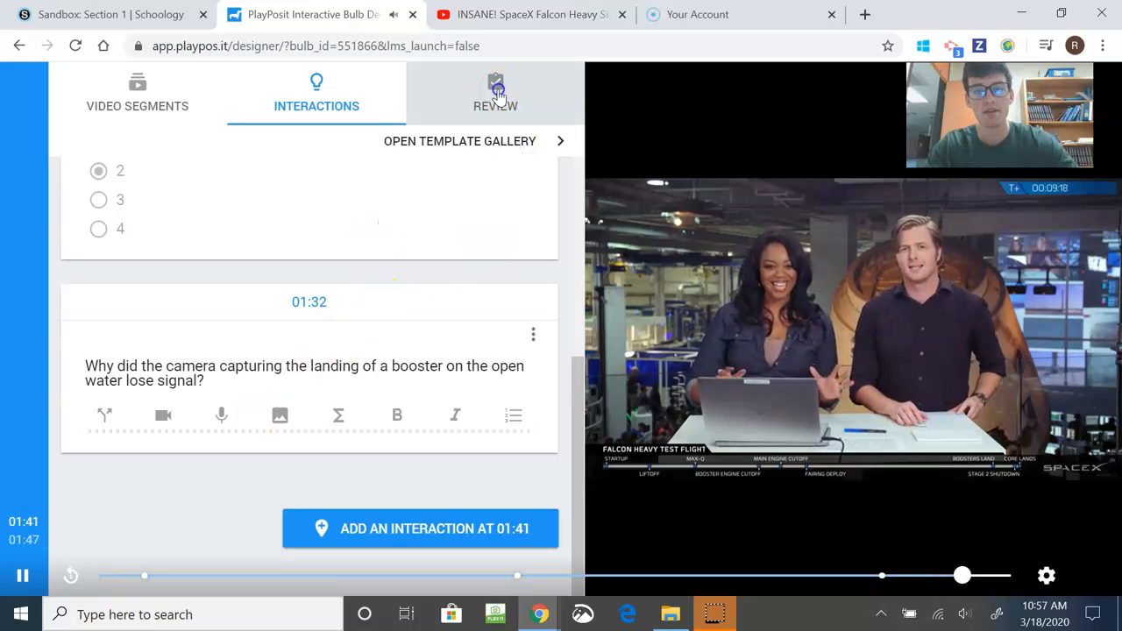
{"action": "left_click", "coordinate": [23, 575]}
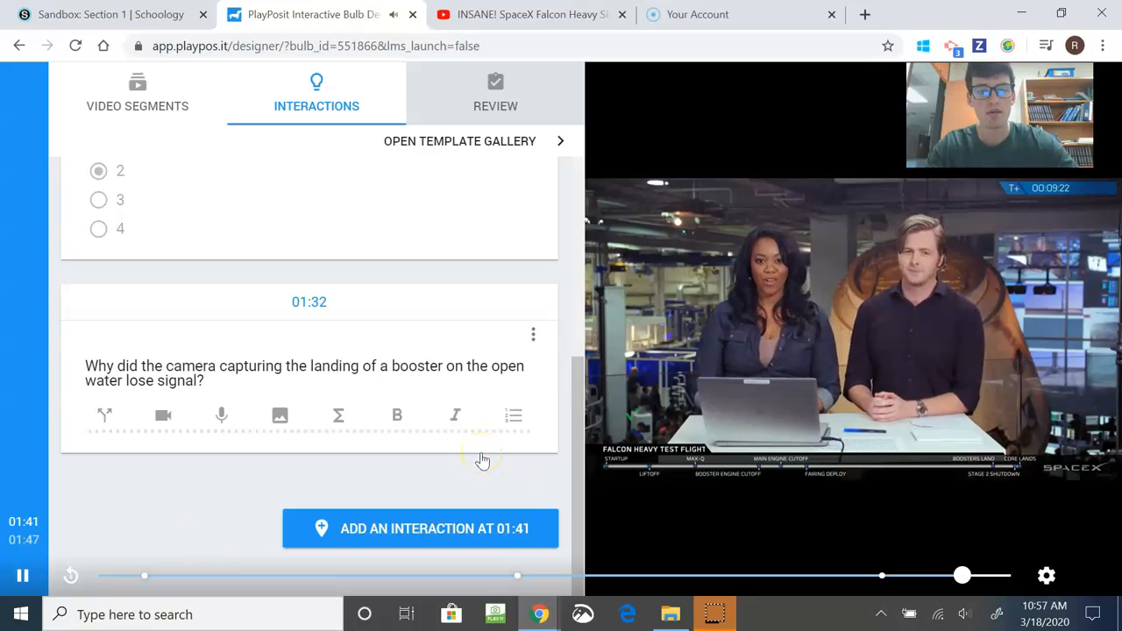
{"action": "left_click", "coordinate": [469, 92]}
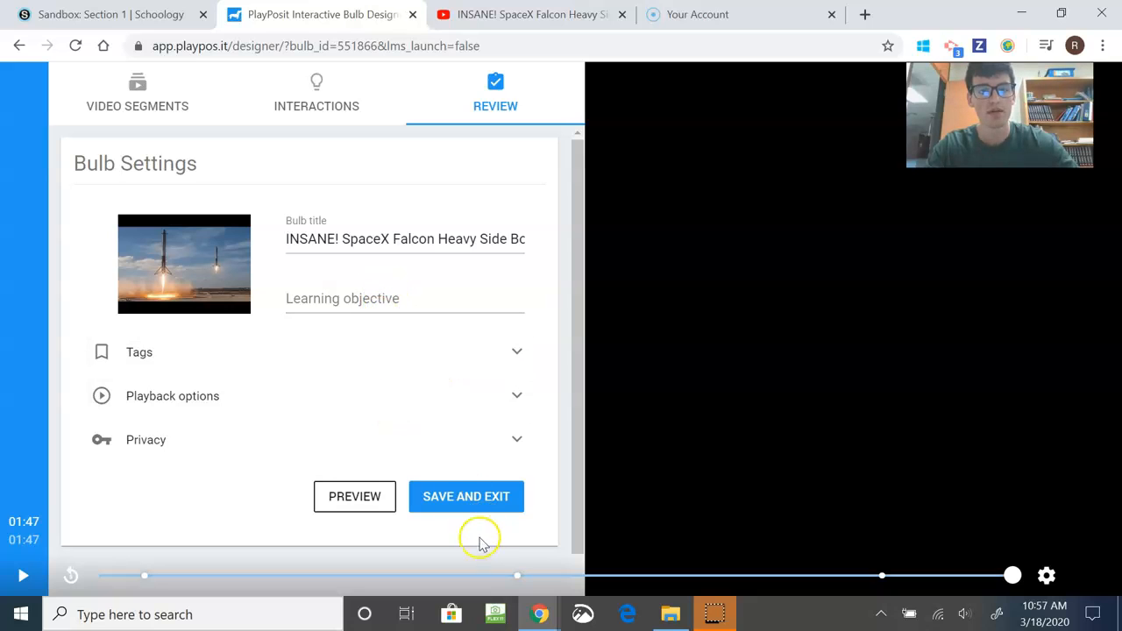
{"action": "left_click", "coordinate": [452, 496]}
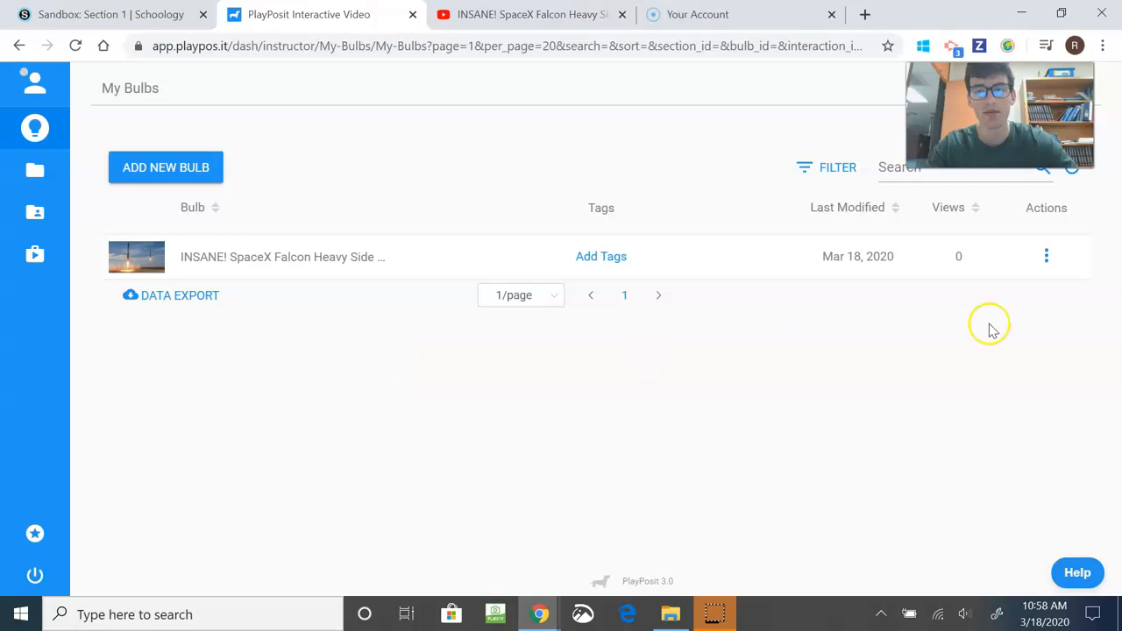
- Look through the actions available for the saved bulb and check the Sandbox course in Schoology before returning to PlayPosit
{"action": "left_click", "coordinate": [1046, 255]}
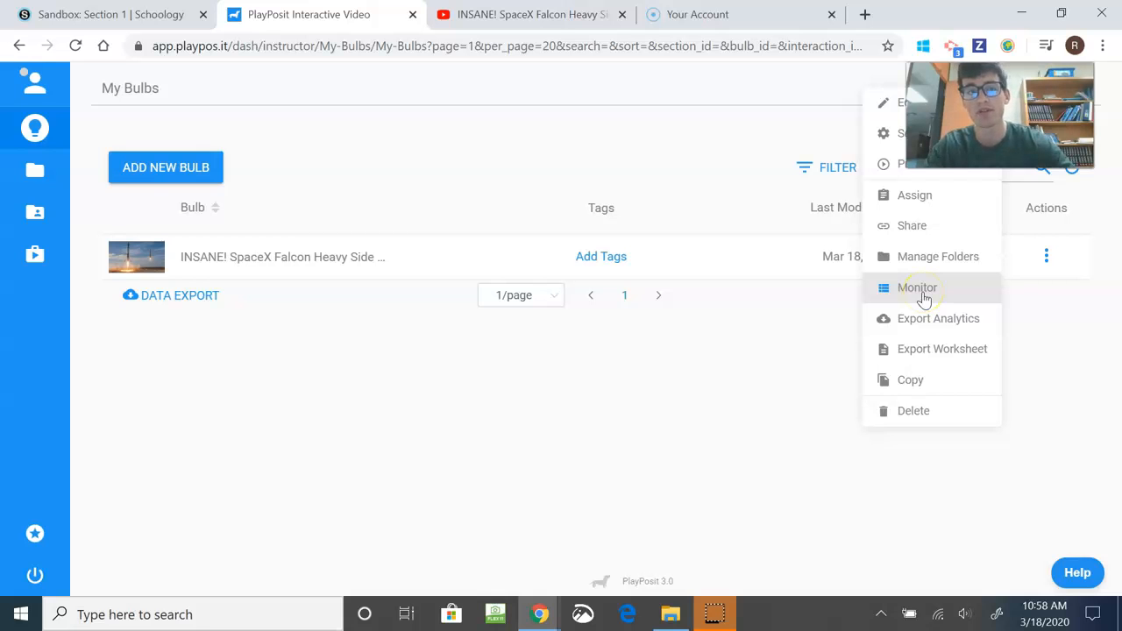
{"action": "left_click", "coordinate": [122, 16]}
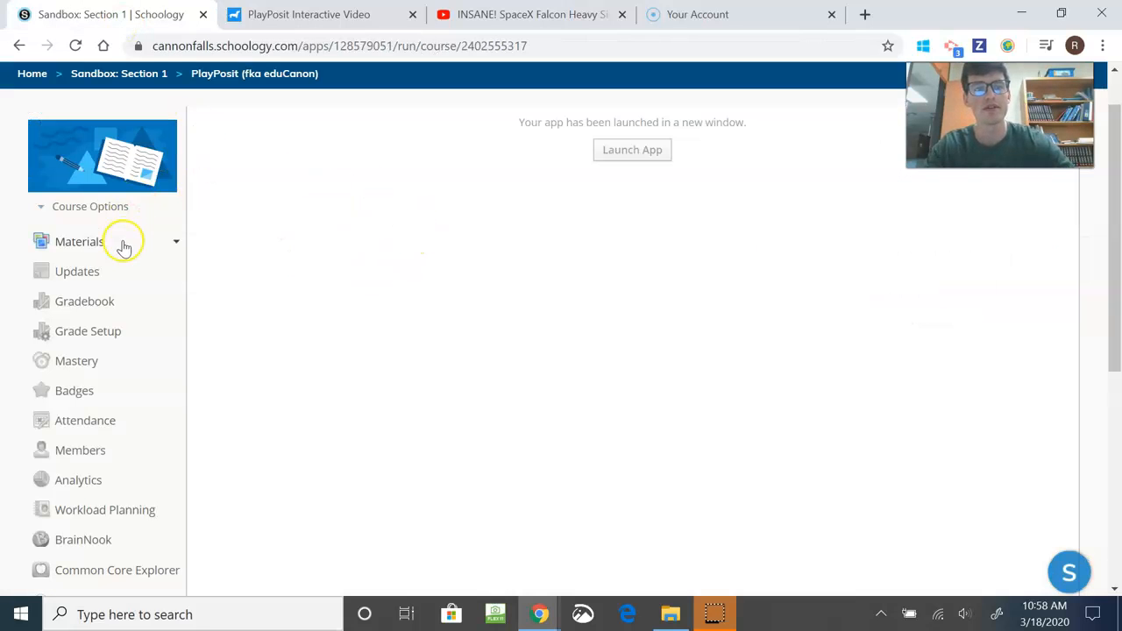
{"action": "left_click", "coordinate": [307, 14]}
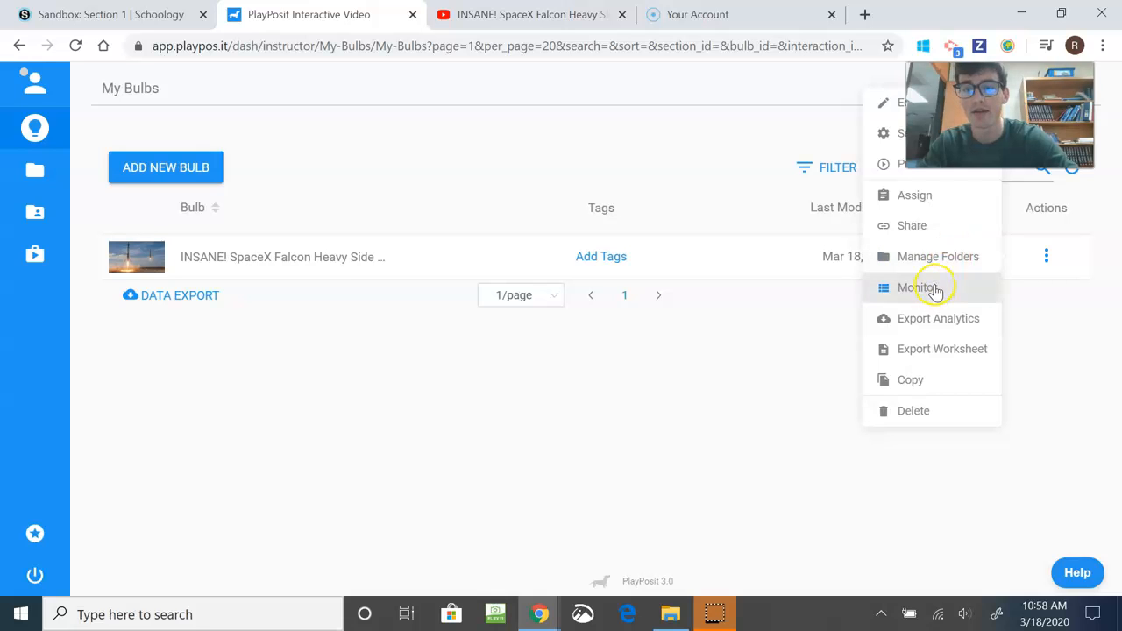
- Open the bulb's settings and enter the learning objective "Humans can control objects through code."
{"action": "left_click", "coordinate": [890, 140]}
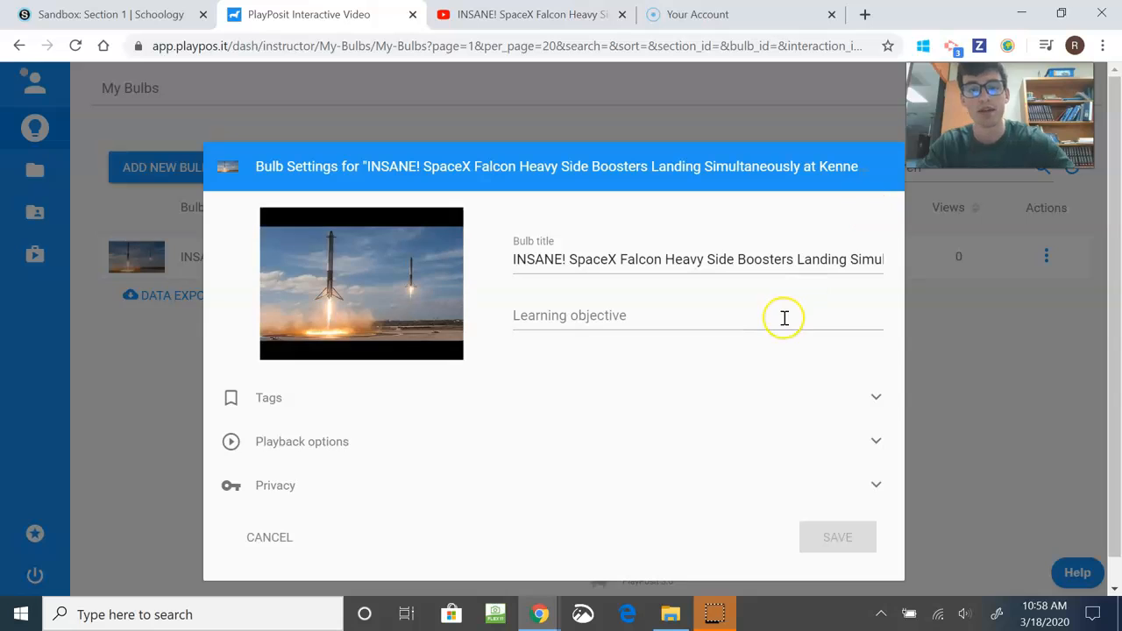
{"action": "left_click", "coordinate": [655, 324]}
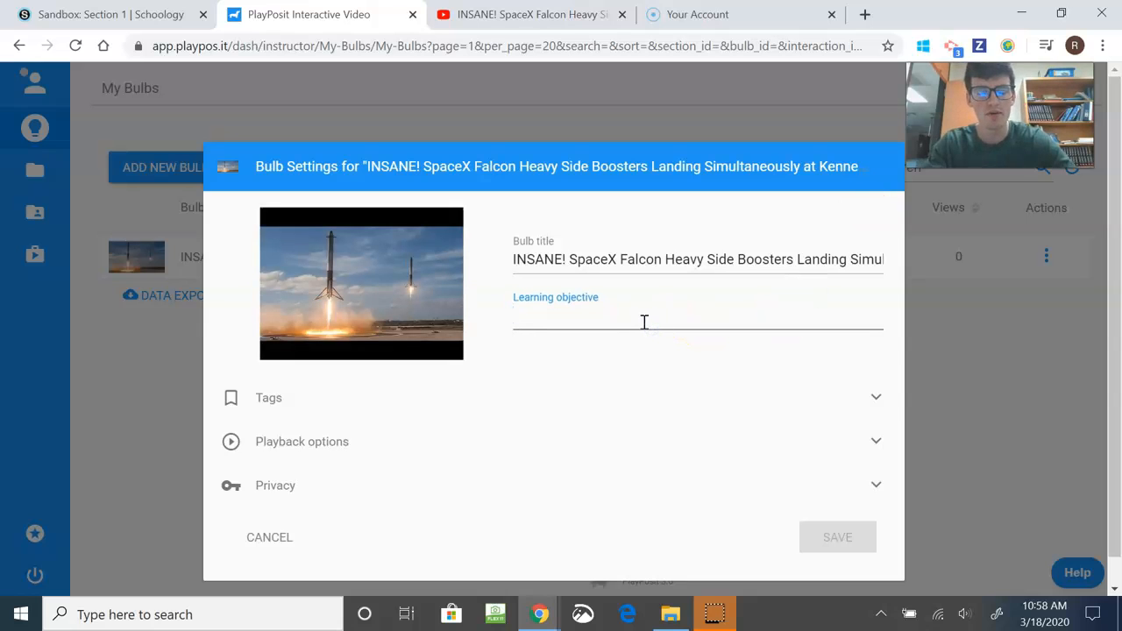
{"action": "key", "text": "Caps_Lock"}
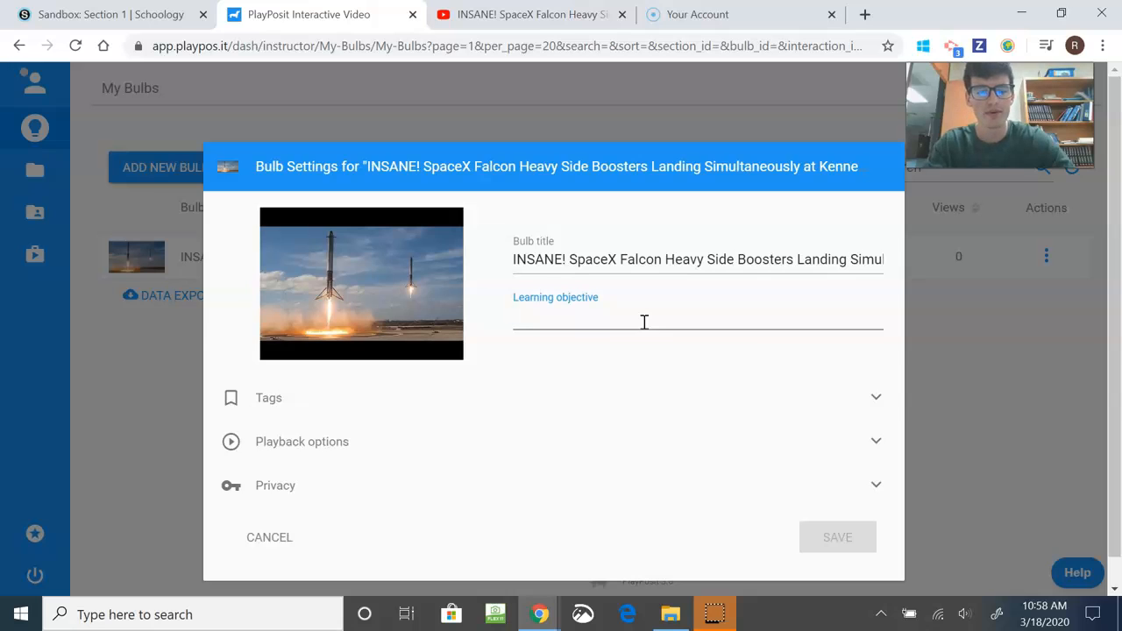
{"action": "type", "text": "H"}
{"action": "key", "text": "Caps_Lock"}
{"action": "type", "text": "umans"}
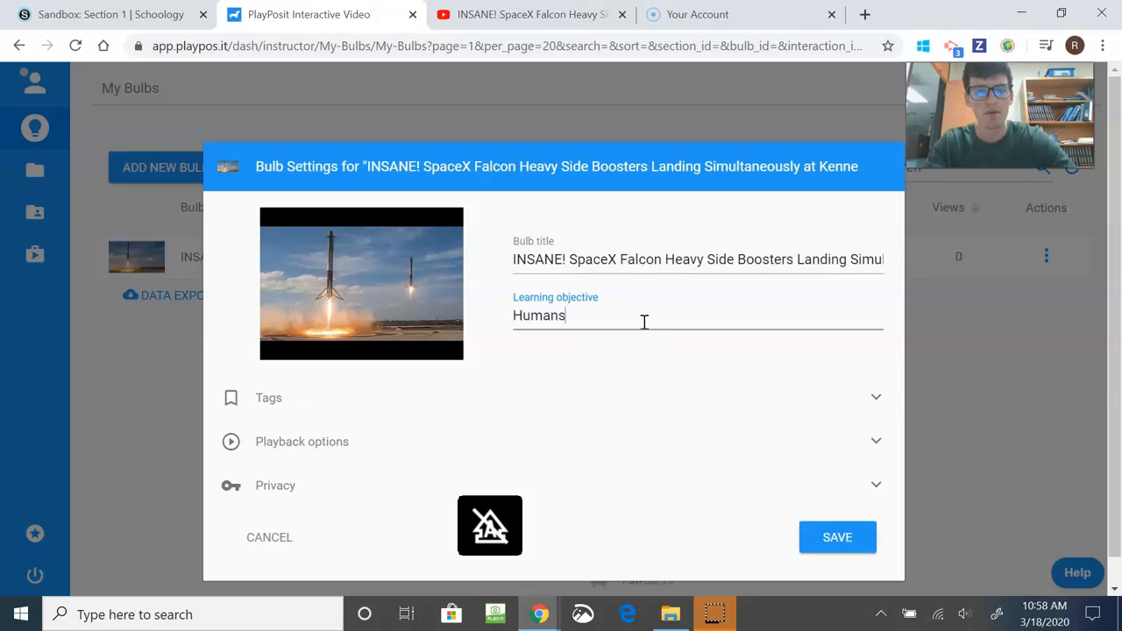
{"action": "type", "text": " can cont"}
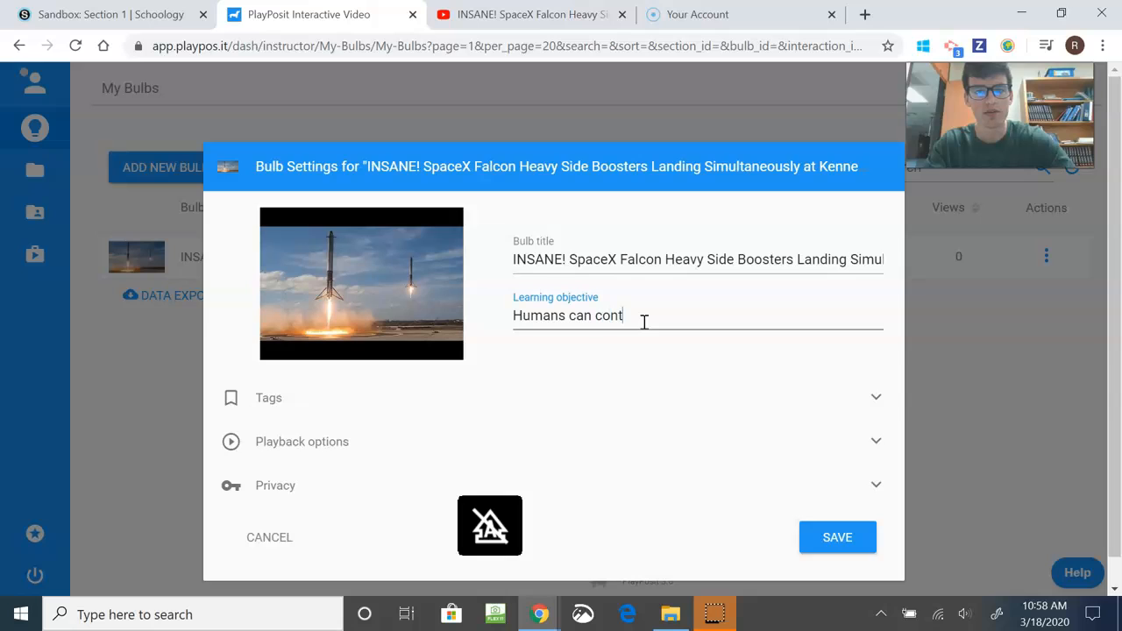
{"action": "type", "text": "rol objects through code."}
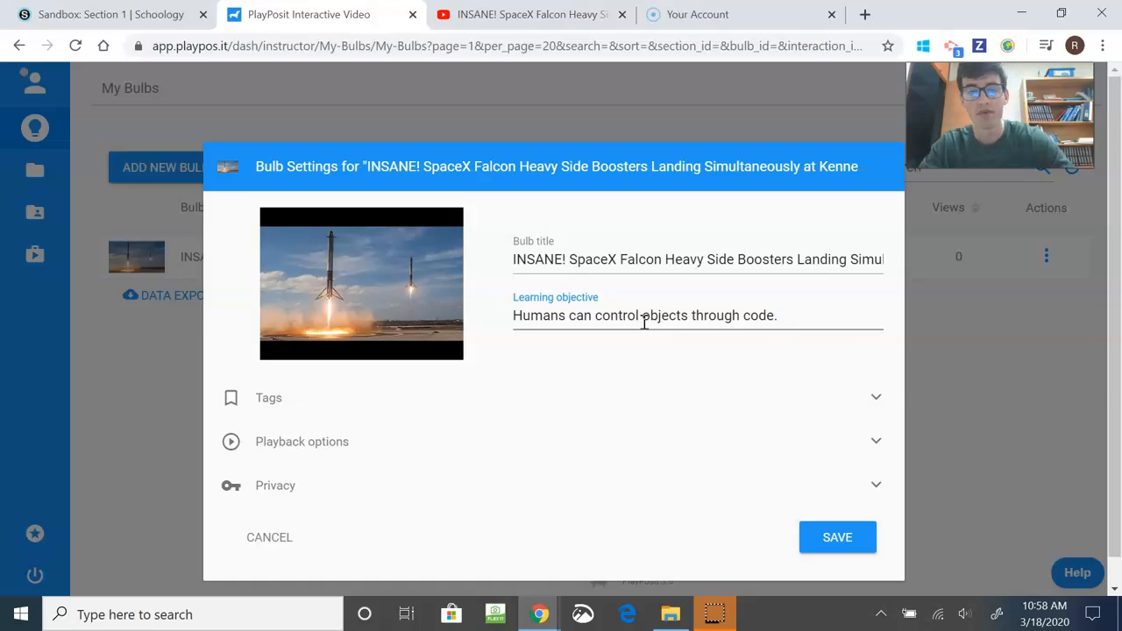
{"action": "scroll", "coordinate": [684, 360], "scroll_direction": "down", "scroll_amount": 1}
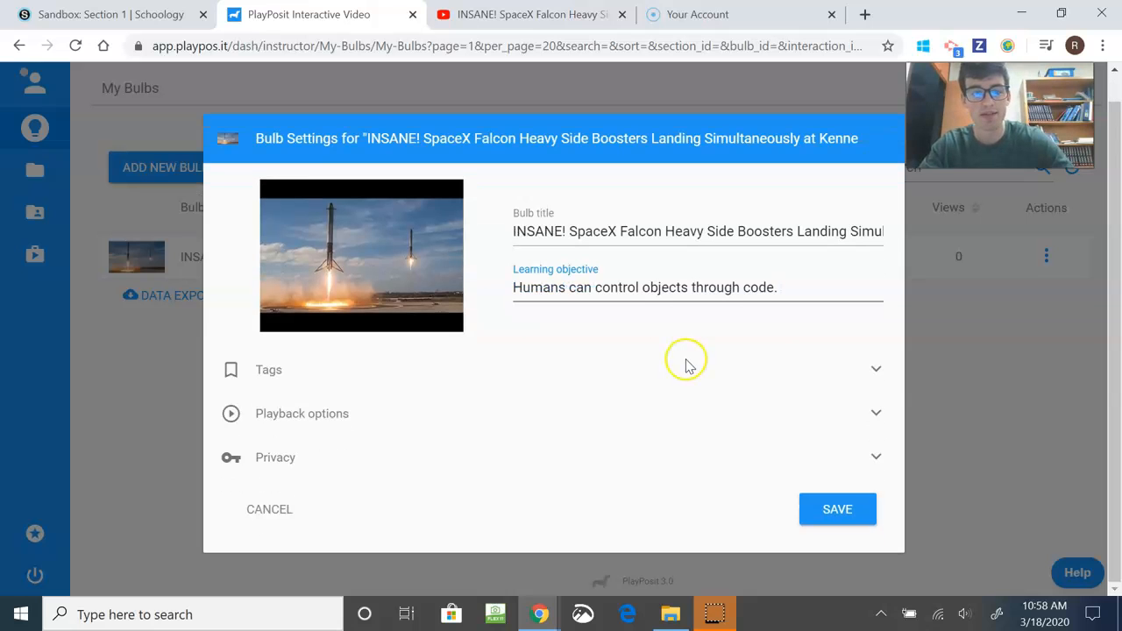
- Allow learners to rewind, applied to all existing interactions, to fast forward, and to retake the bulb upon completion, and save the settings
{"action": "left_click", "coordinate": [873, 421]}
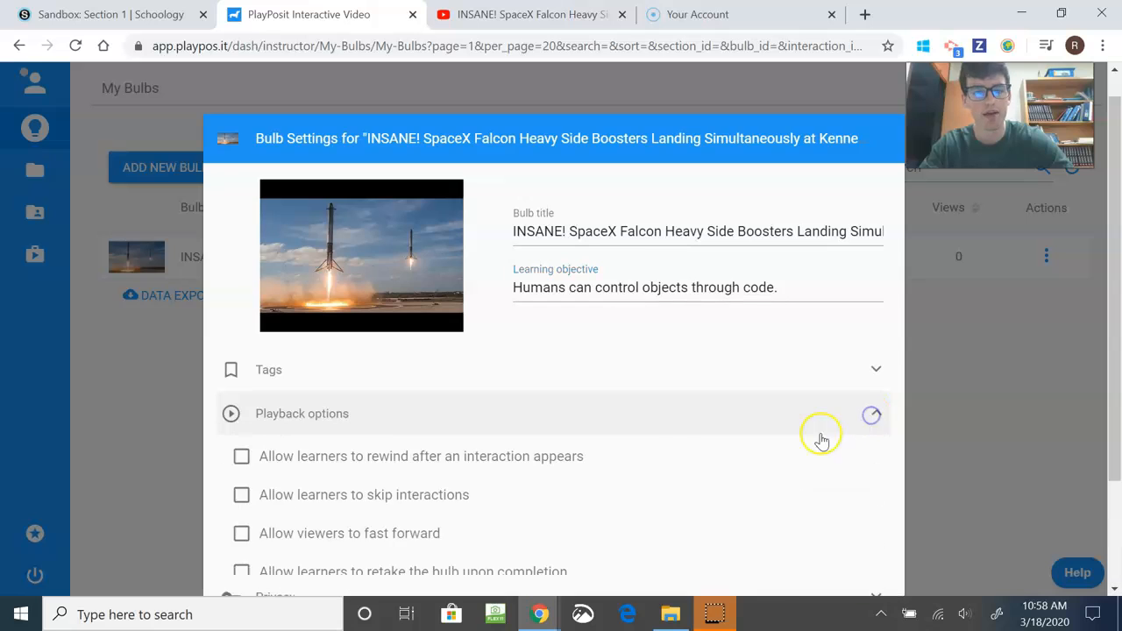
{"action": "scroll", "coordinate": [682, 420], "scroll_direction": "down", "scroll_amount": 3}
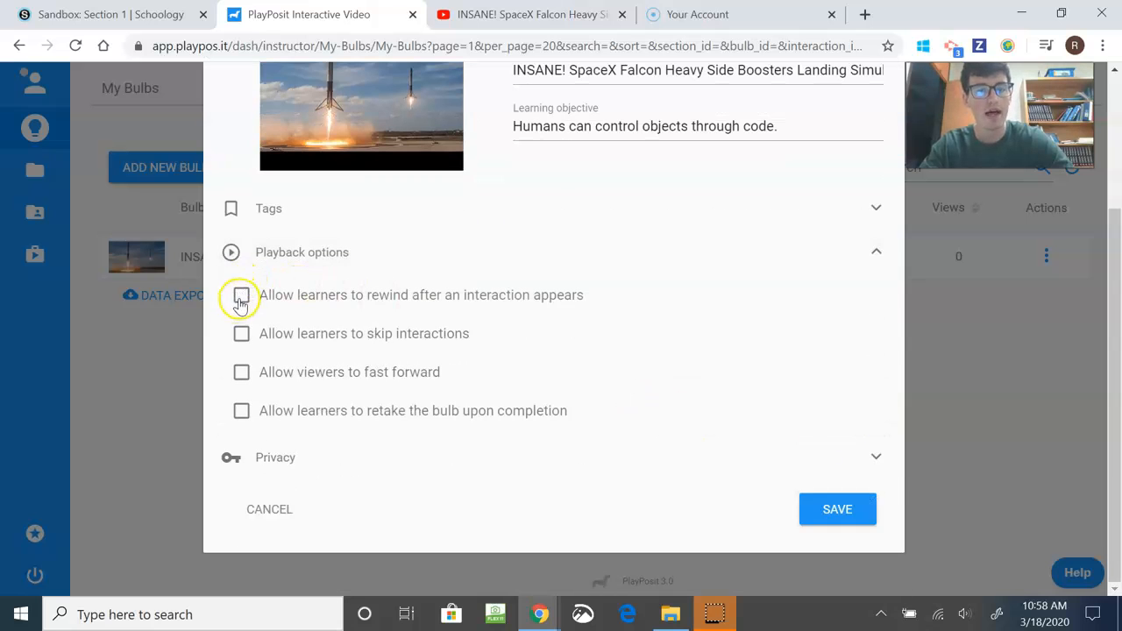
{"action": "left_click", "coordinate": [242, 298]}
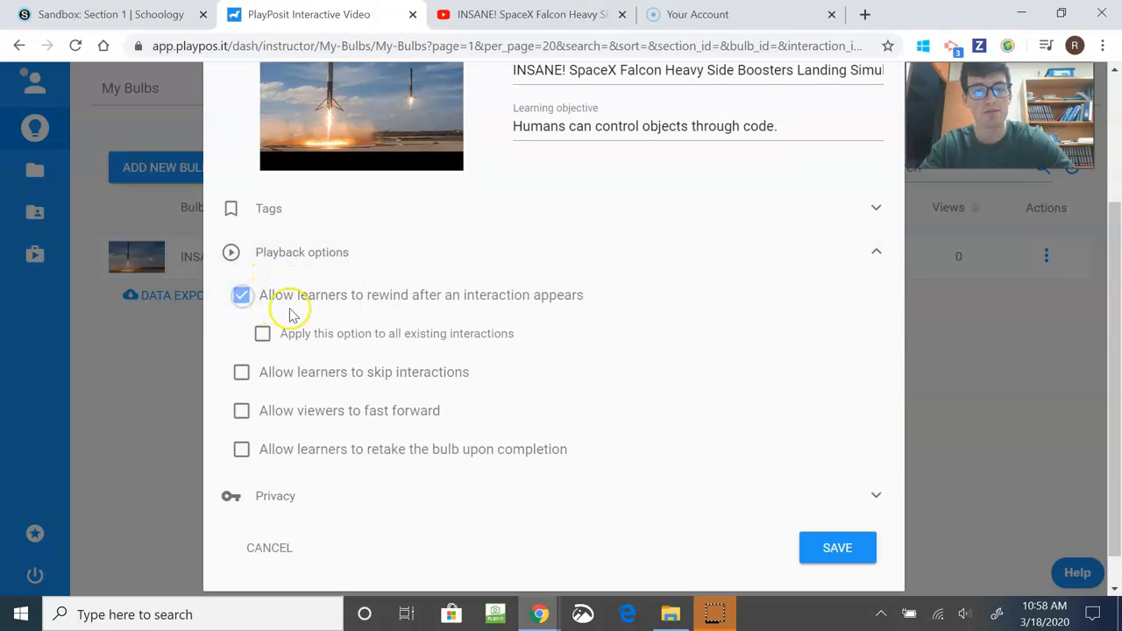
{"action": "left_click", "coordinate": [265, 335]}
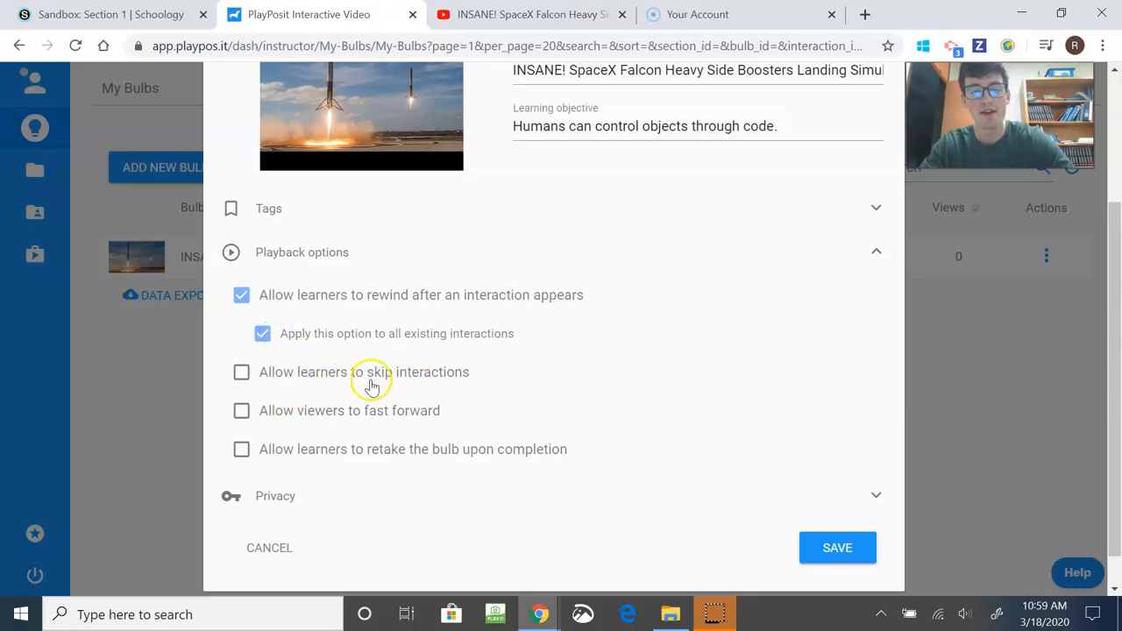
{"action": "left_click", "coordinate": [241, 412]}
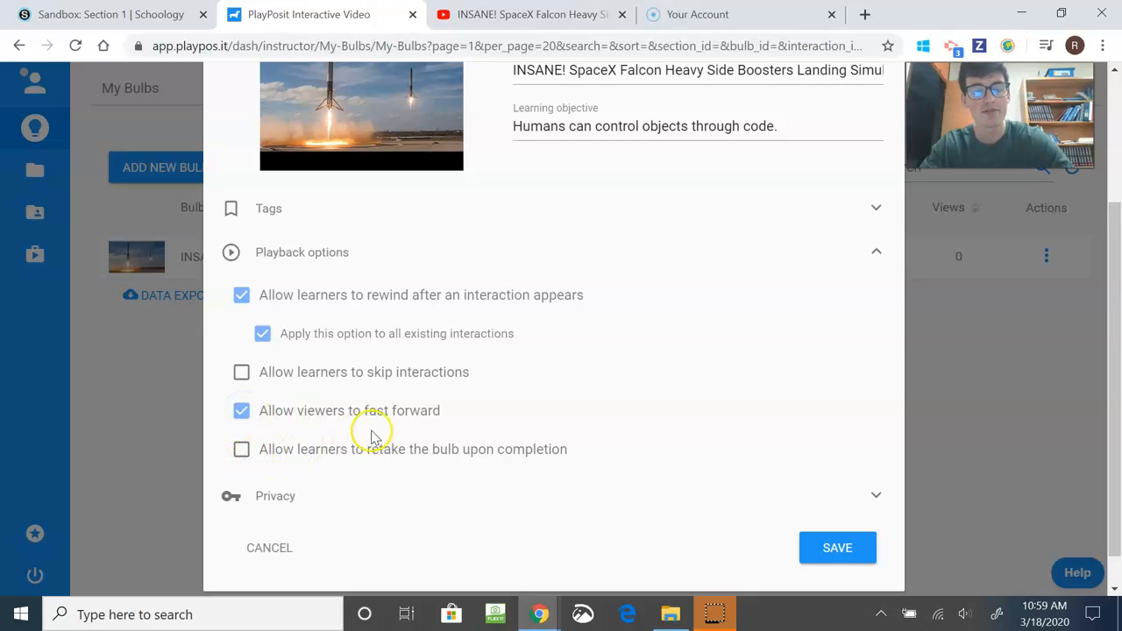
{"action": "left_click", "coordinate": [242, 450]}
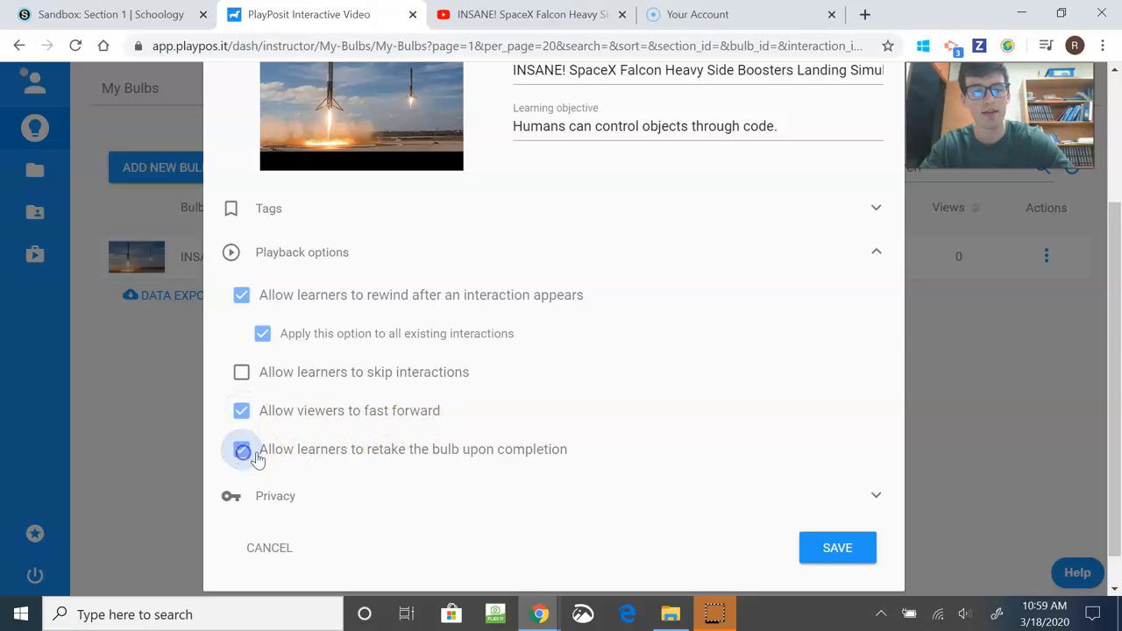
{"action": "scroll", "coordinate": [606, 392], "scroll_direction": "down", "scroll_amount": 1}
{"action": "left_click", "coordinate": [822, 509]}
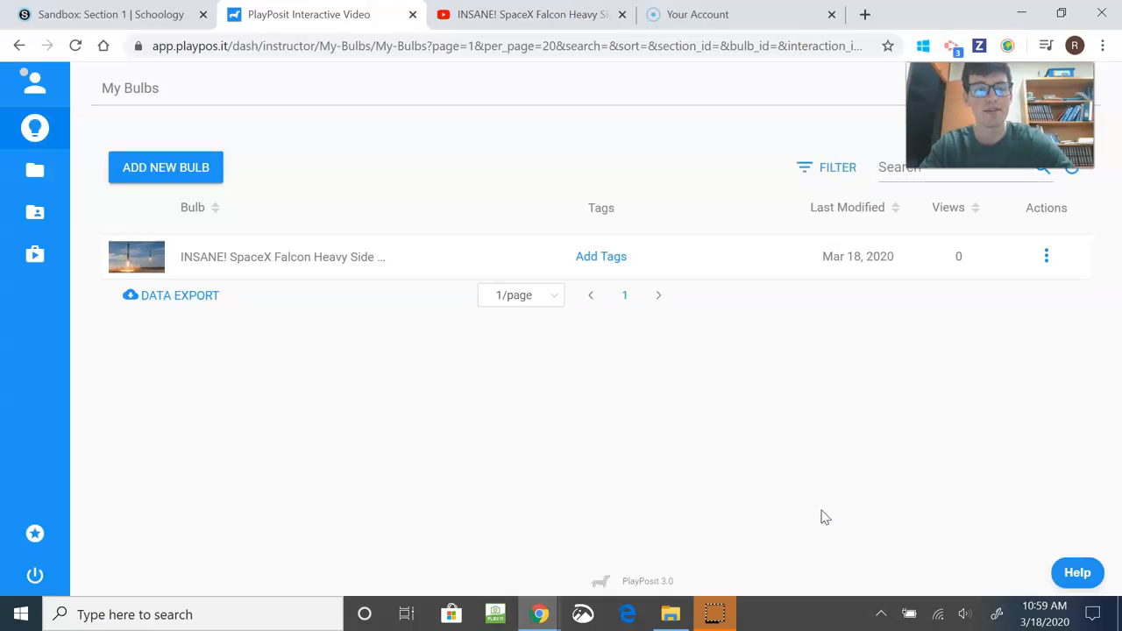
{"action": "left_click", "coordinate": [917, 399]}
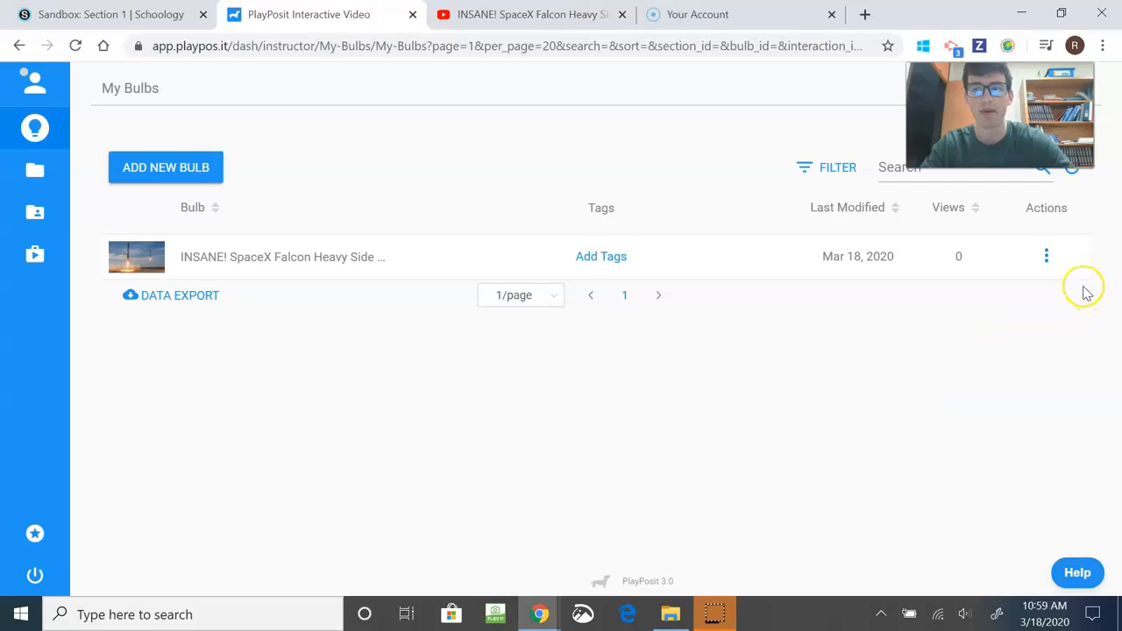
- Assign the bulb to Sandbox:Section 1 with a due date of 03/18/2020 at 11:00 PM
{"action": "left_click", "coordinate": [1046, 256]}
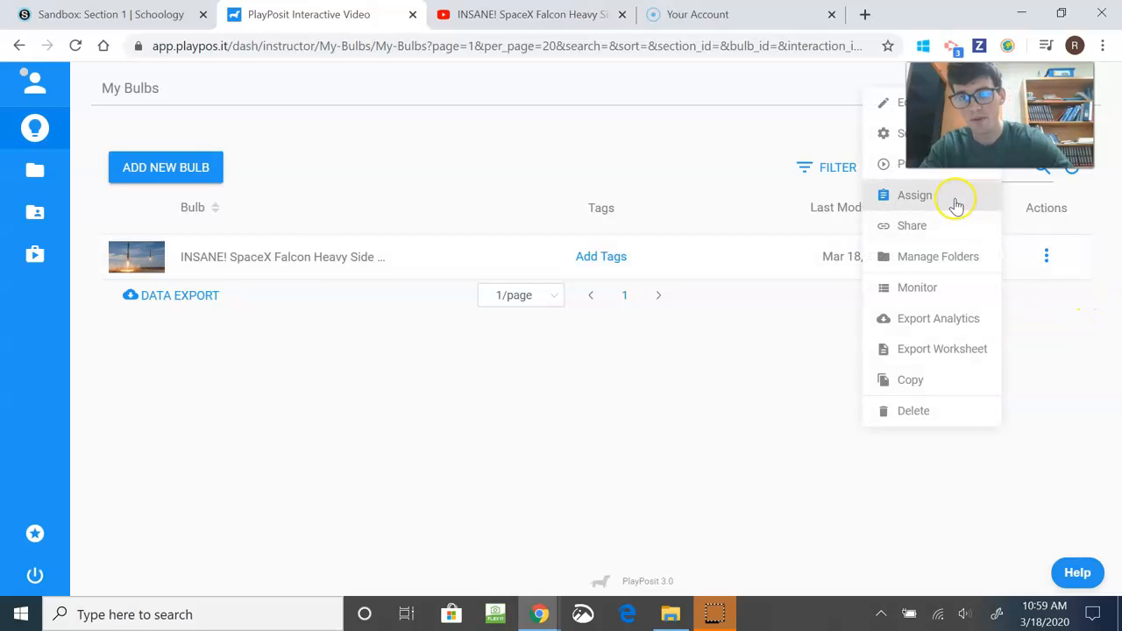
{"action": "left_click", "coordinate": [916, 196]}
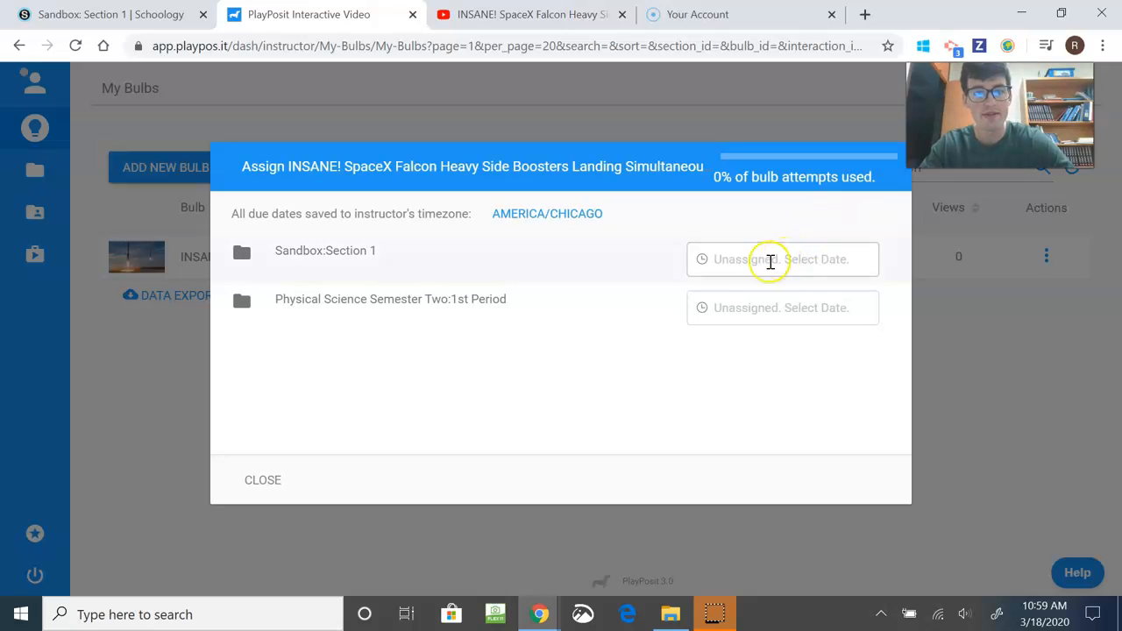
{"action": "left_click", "coordinate": [742, 262]}
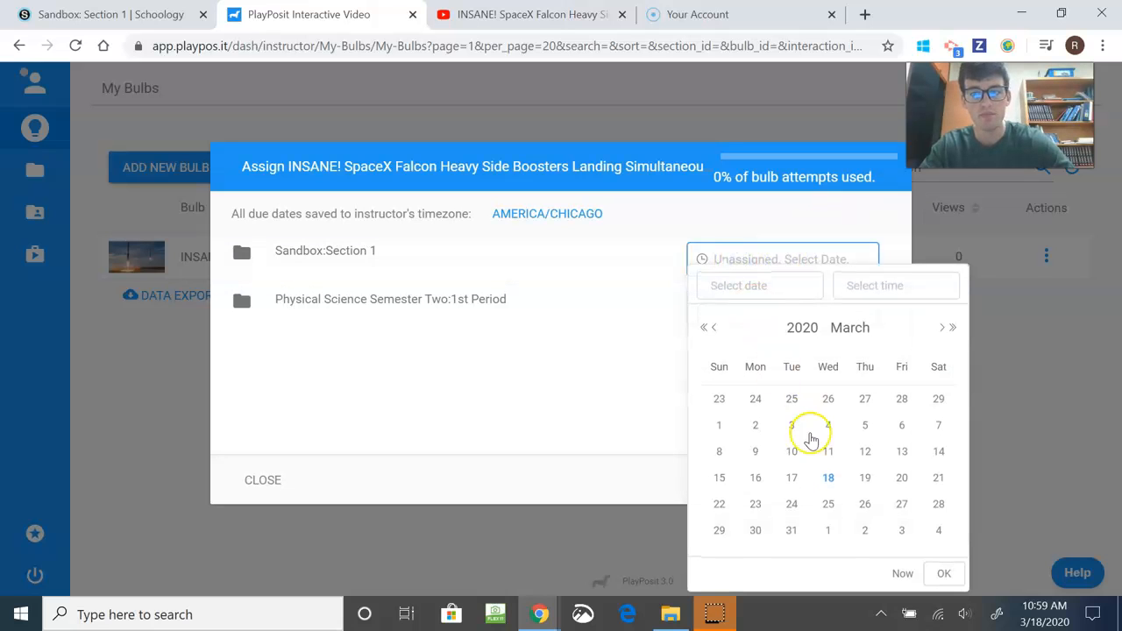
{"action": "left_click", "coordinate": [829, 478]}
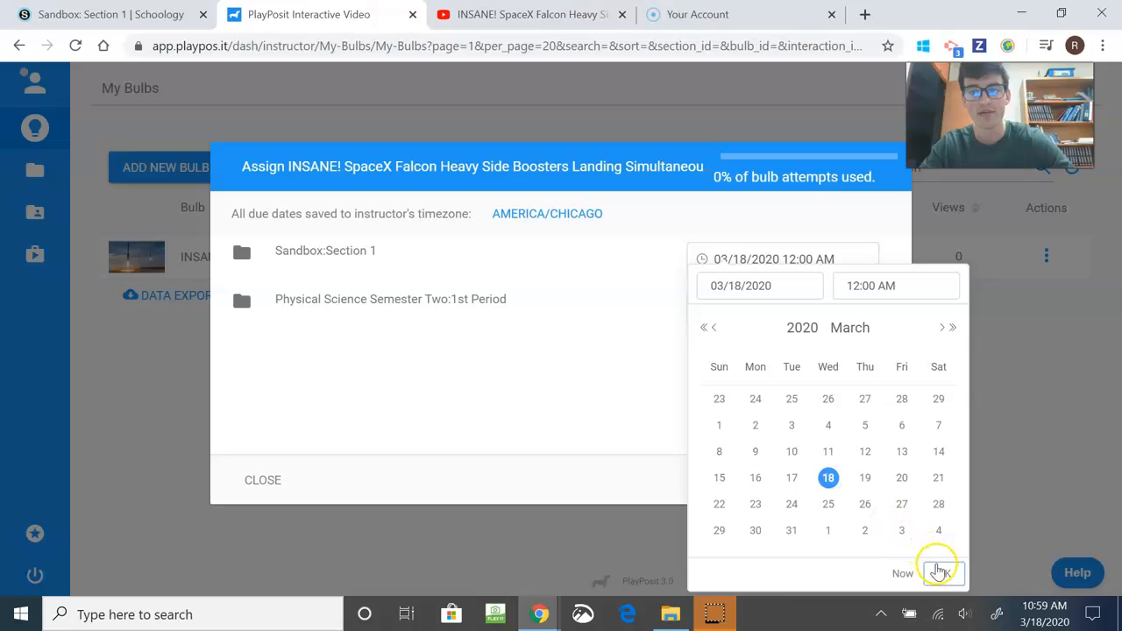
{"action": "left_click", "coordinate": [860, 285]}
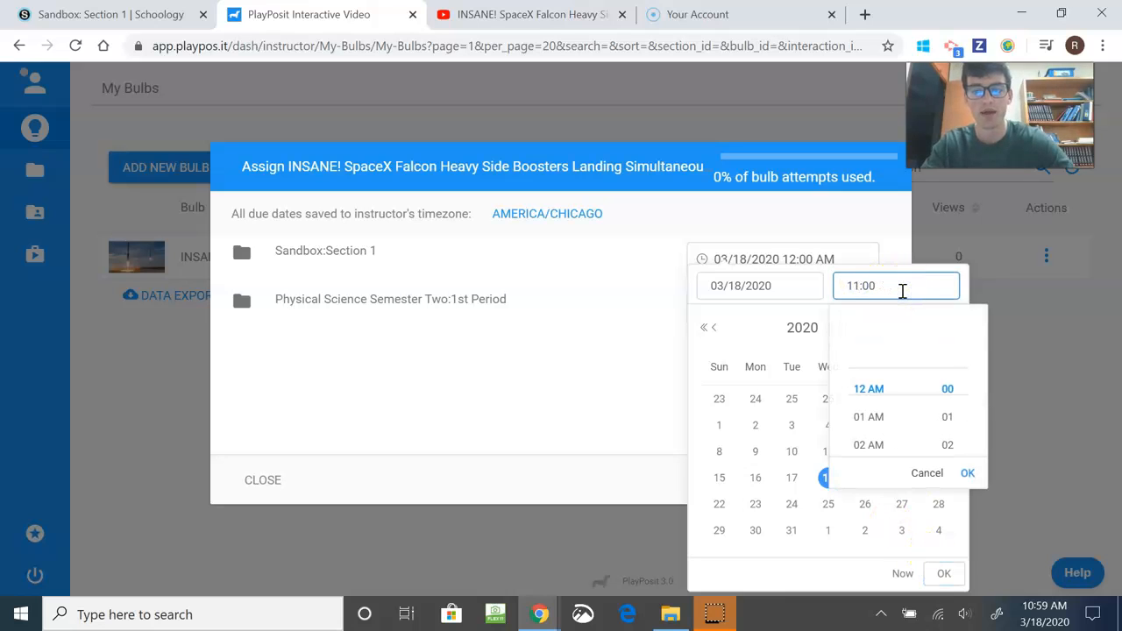
{"action": "type", "text": "11:00 pm"}
{"action": "left_click", "coordinate": [967, 473]}
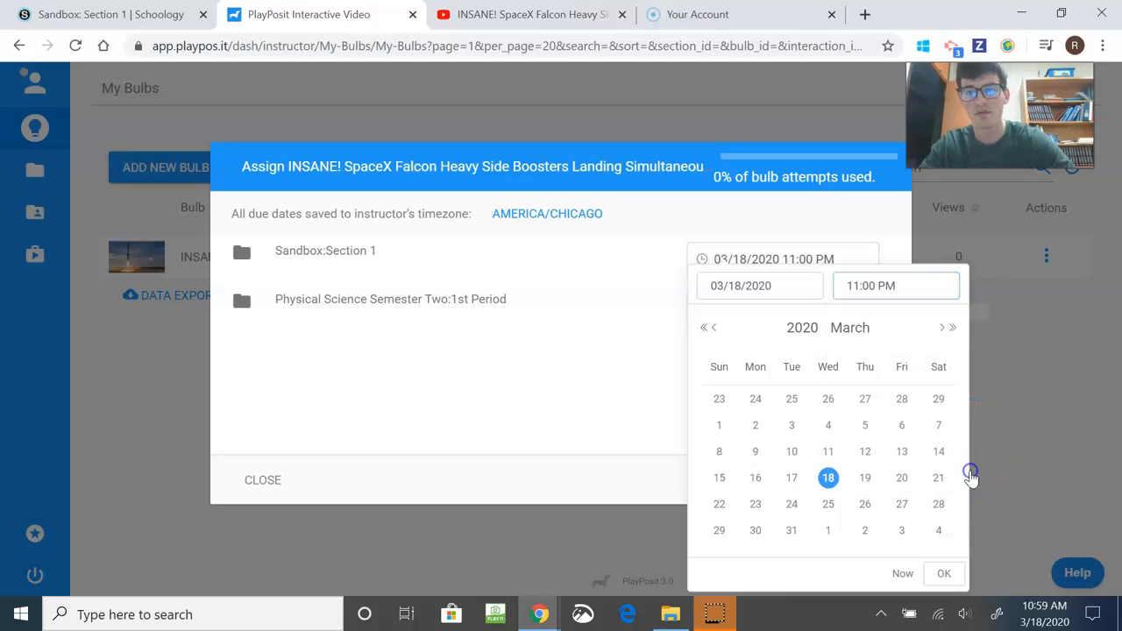
{"action": "left_click", "coordinate": [943, 574]}
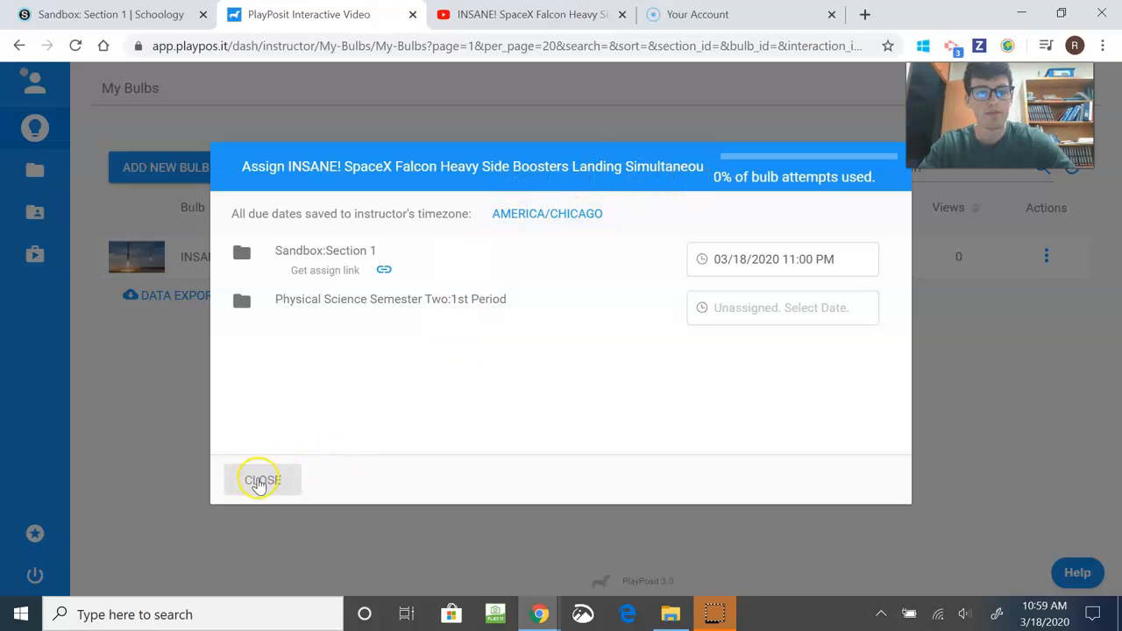
- Get the bulb's assign link for Sandbox:Section 1 and copy its full URL
{"action": "left_click", "coordinate": [383, 272]}
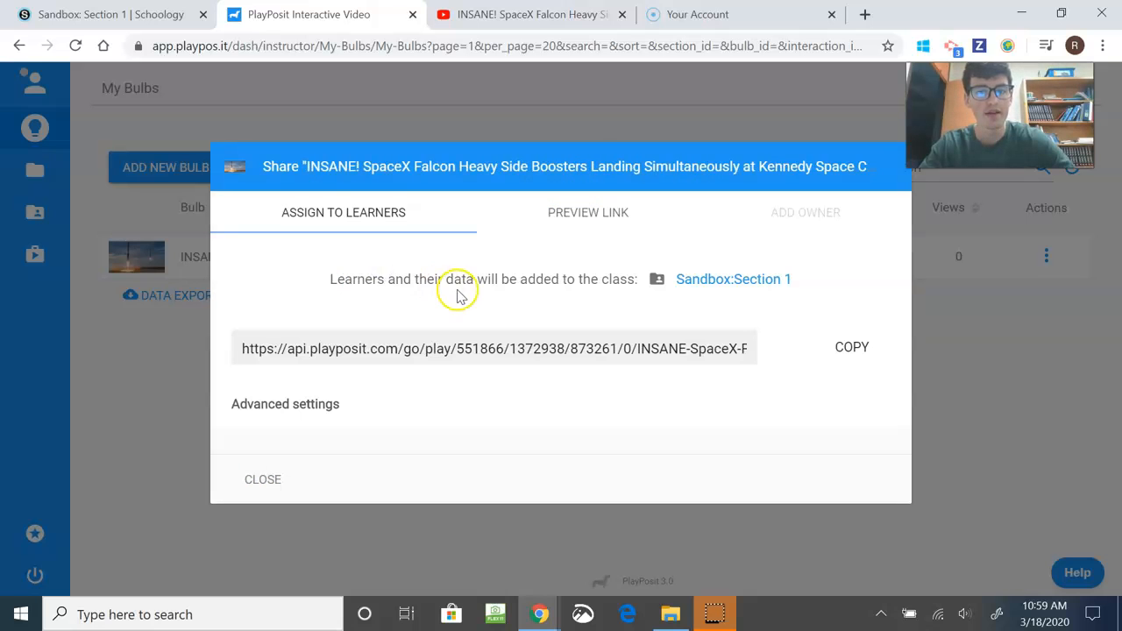
{"action": "left_click", "coordinate": [852, 346]}
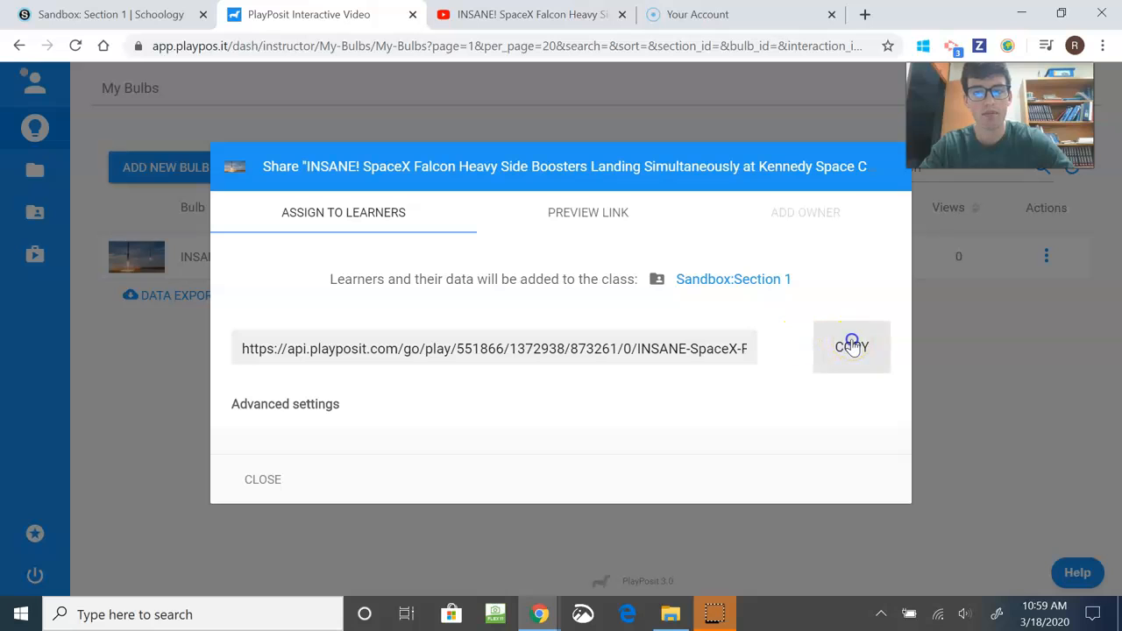
{"action": "left_click", "coordinate": [546, 349]}
{"action": "triple_click", "coordinate": [546, 349]}
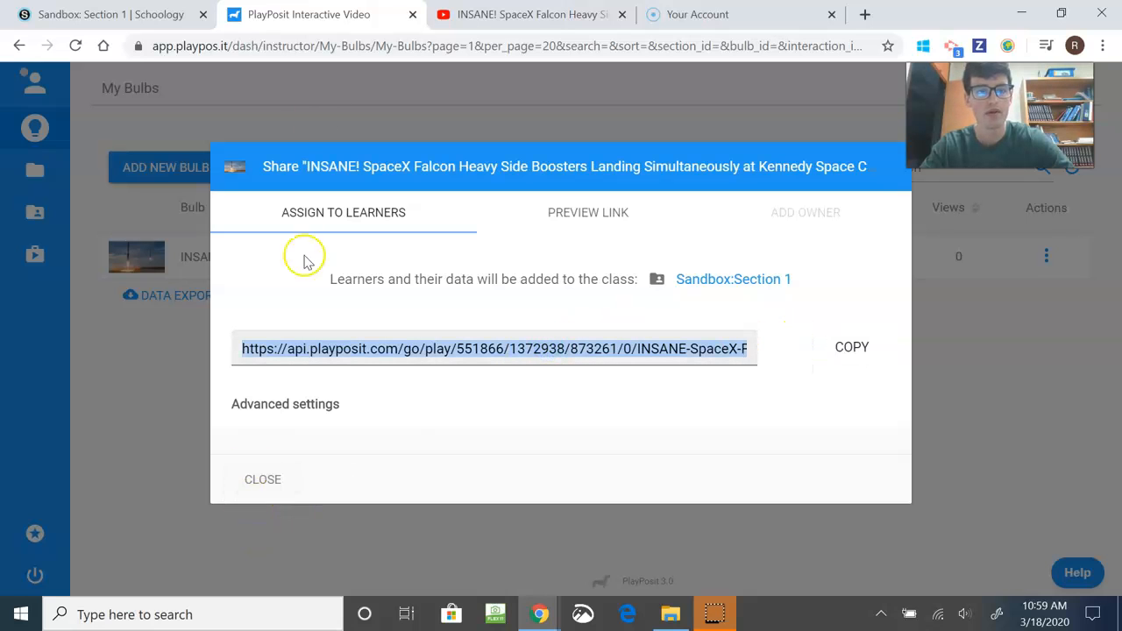
- Switch to Schoology and open the 3/18/2020 folder inside the Sandbox course's B.O.L.D. Folder
{"action": "left_click", "coordinate": [123, 14]}
{"action": "left_click", "coordinate": [87, 297]}
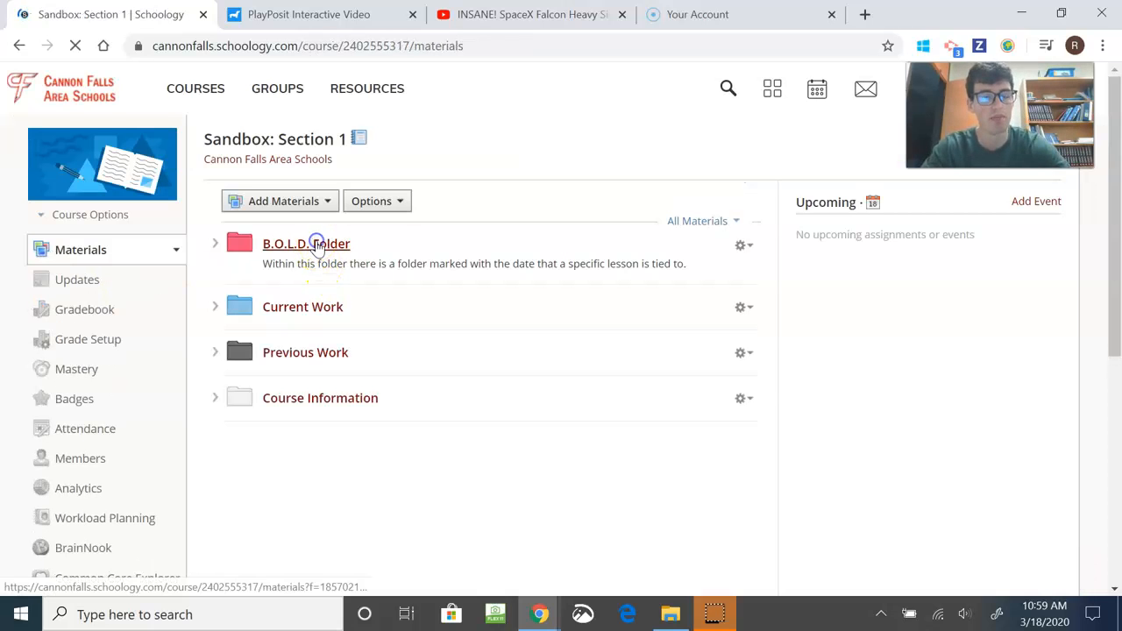
{"action": "left_click", "coordinate": [317, 245]}
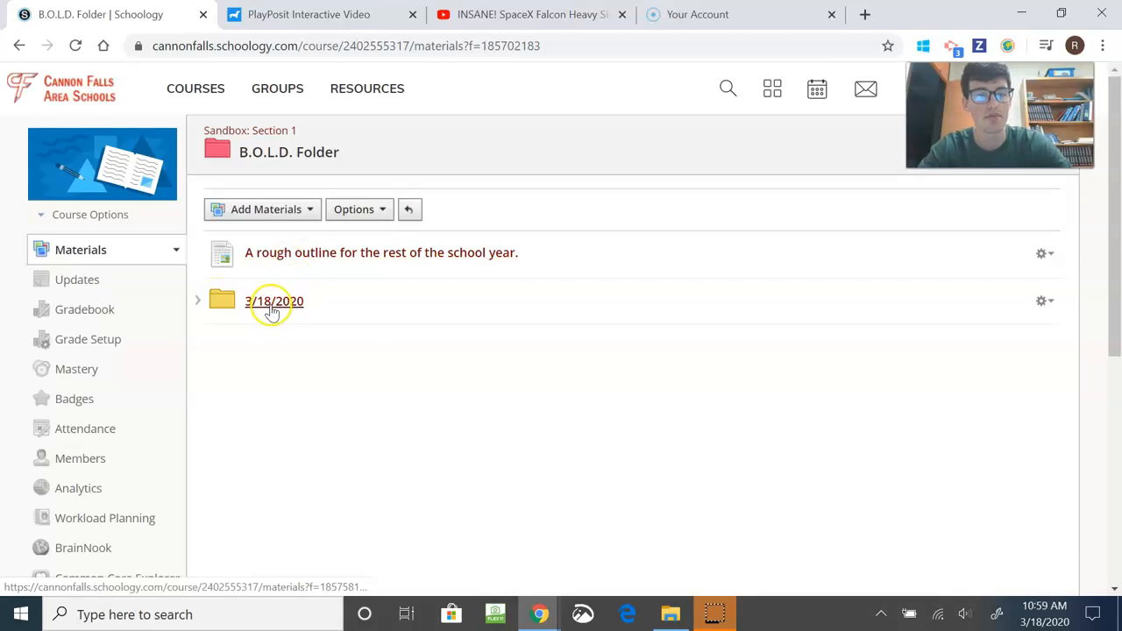
{"action": "left_click", "coordinate": [272, 307]}
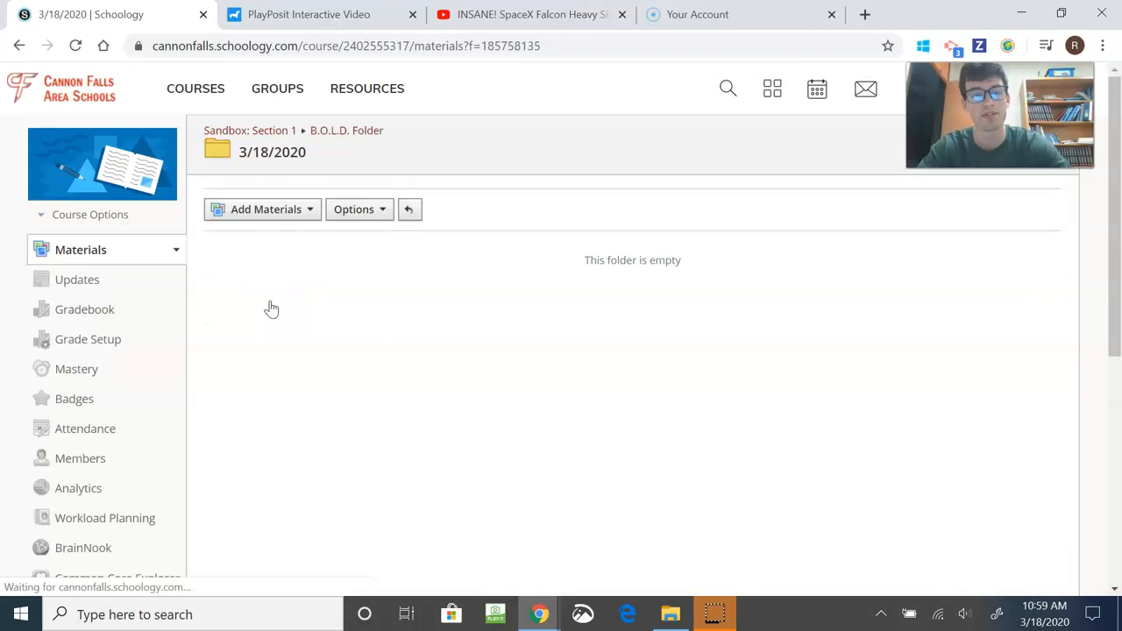
{"action": "left_click", "coordinate": [280, 205]}
{"action": "left_click", "coordinate": [291, 214]}
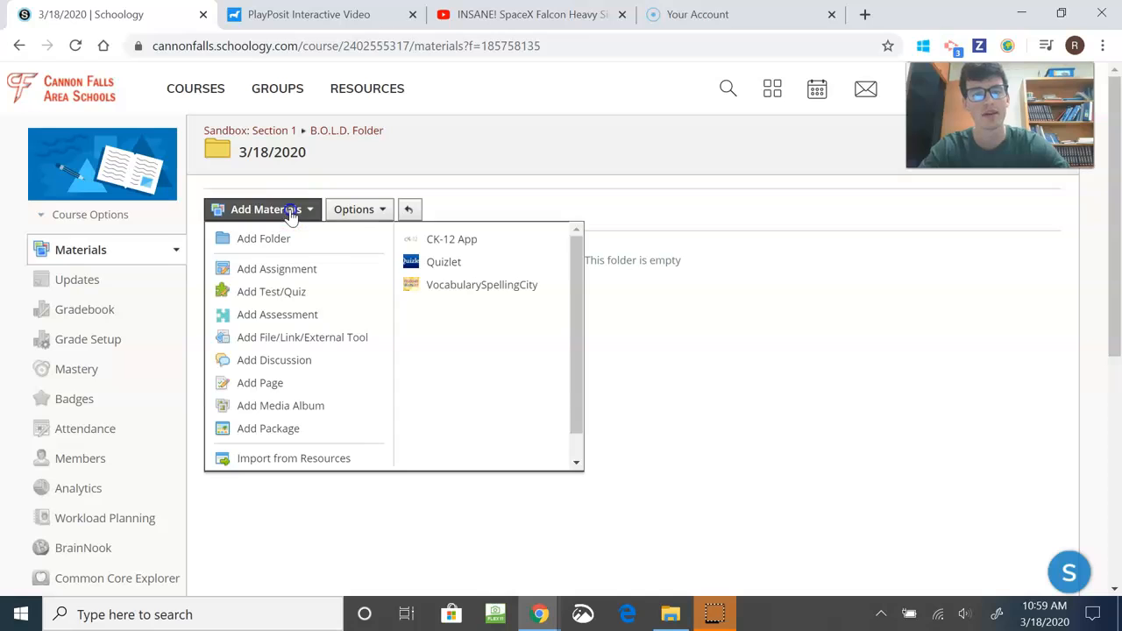
{"action": "left_click", "coordinate": [295, 345]}
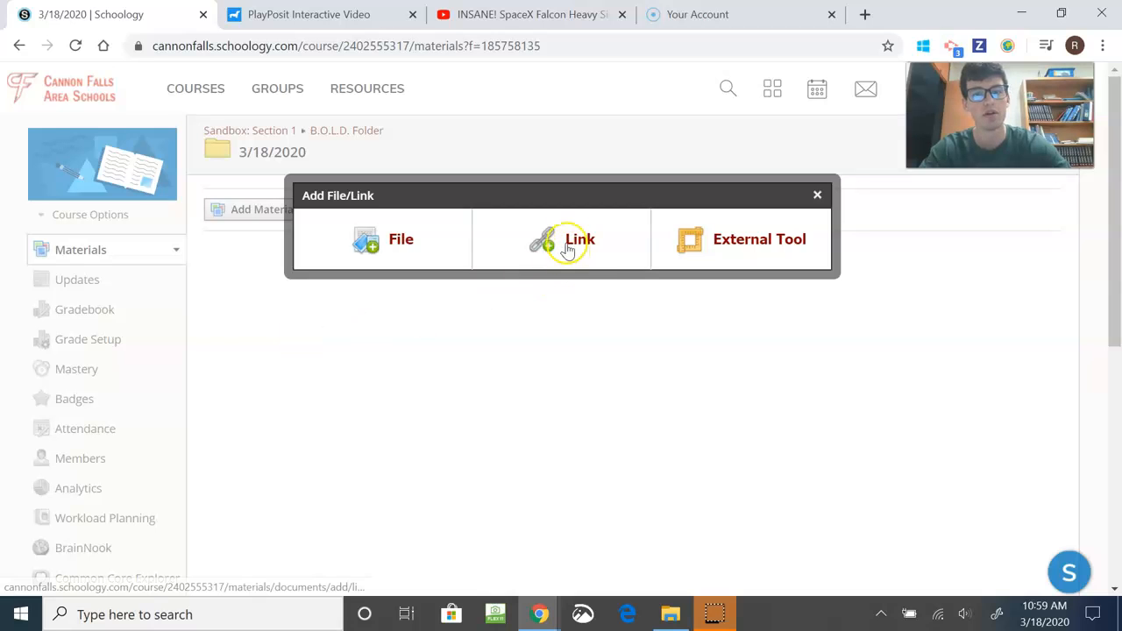
{"action": "left_click", "coordinate": [817, 194]}
{"action": "left_click", "coordinate": [307, 211]}
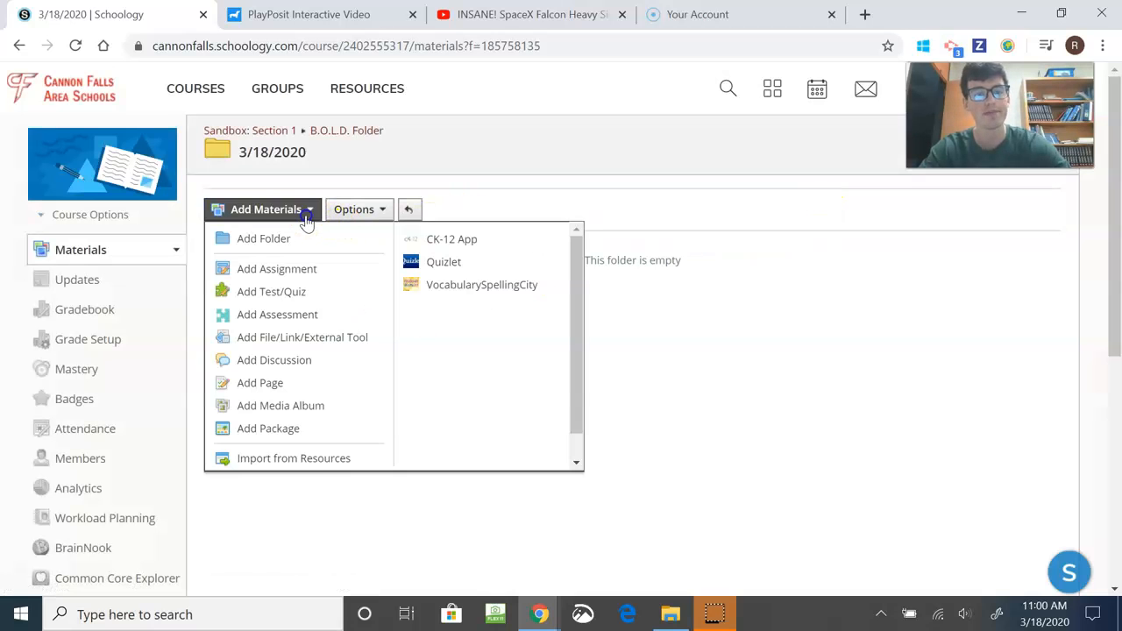
{"action": "left_click", "coordinate": [323, 462]}
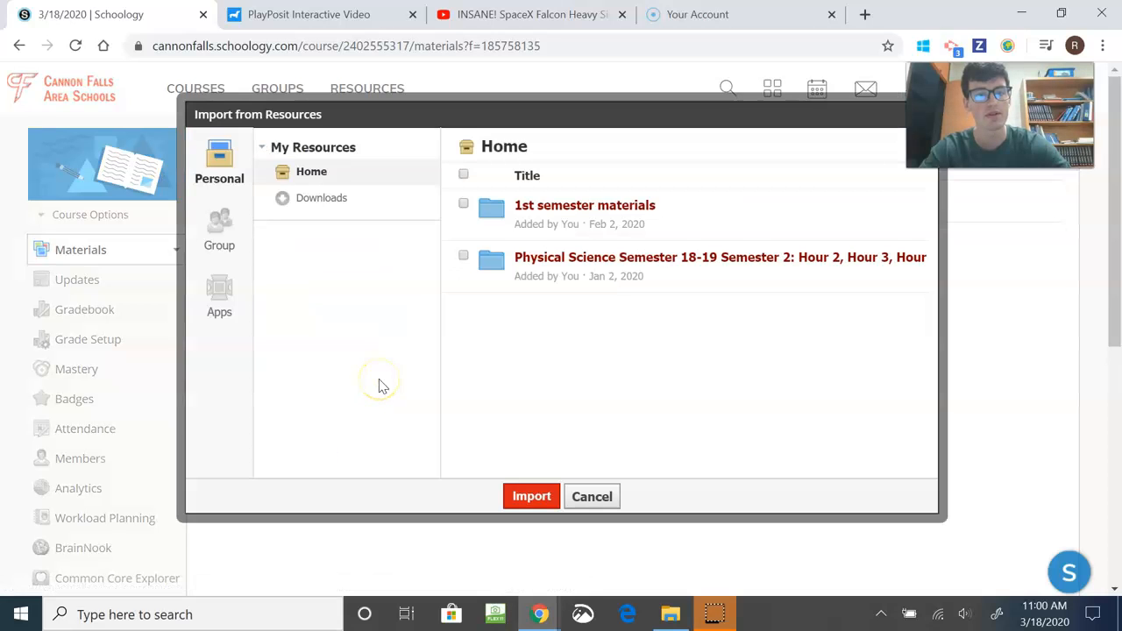
{"action": "left_click", "coordinate": [219, 288]}
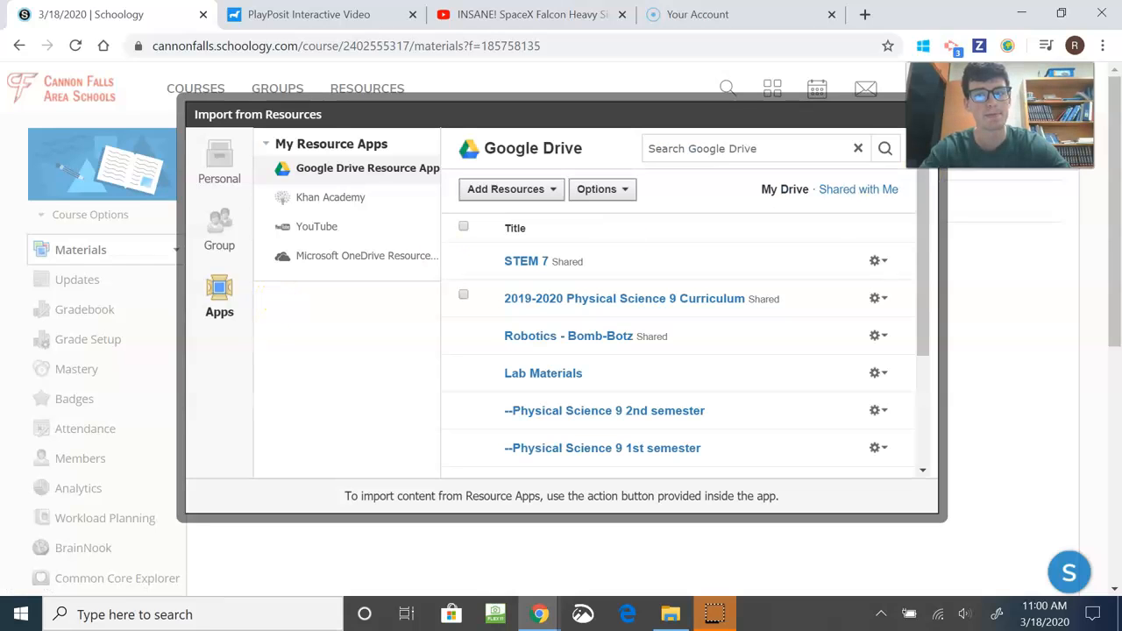
{"action": "left_click_drag", "start_coordinate": [975, 105], "coordinate": [996, 192]}
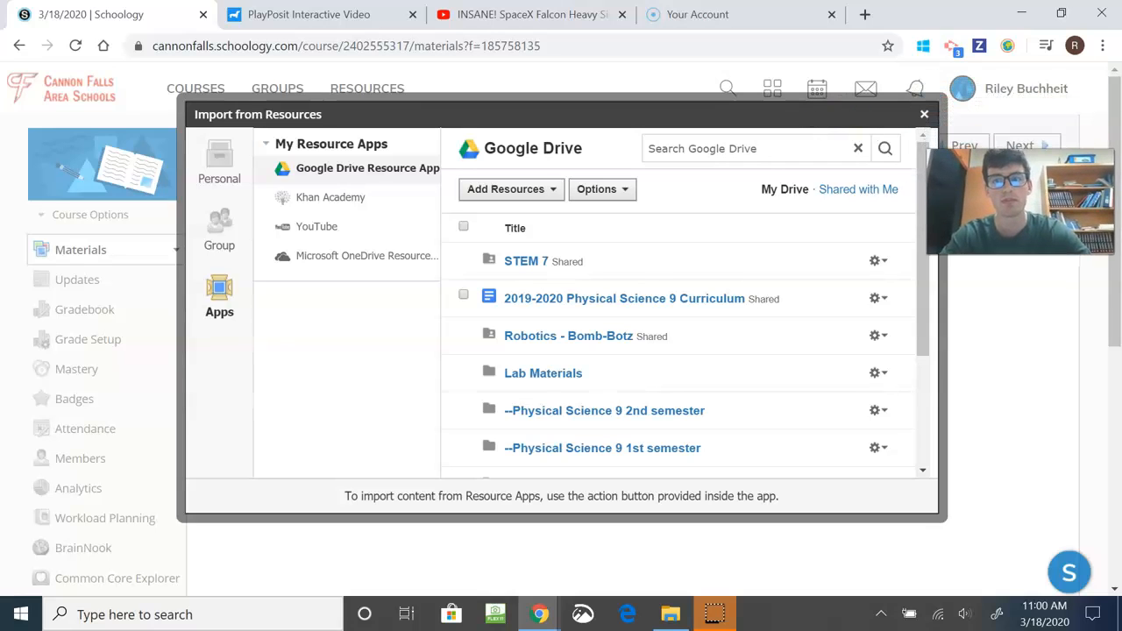
{"action": "left_click", "coordinate": [925, 115]}
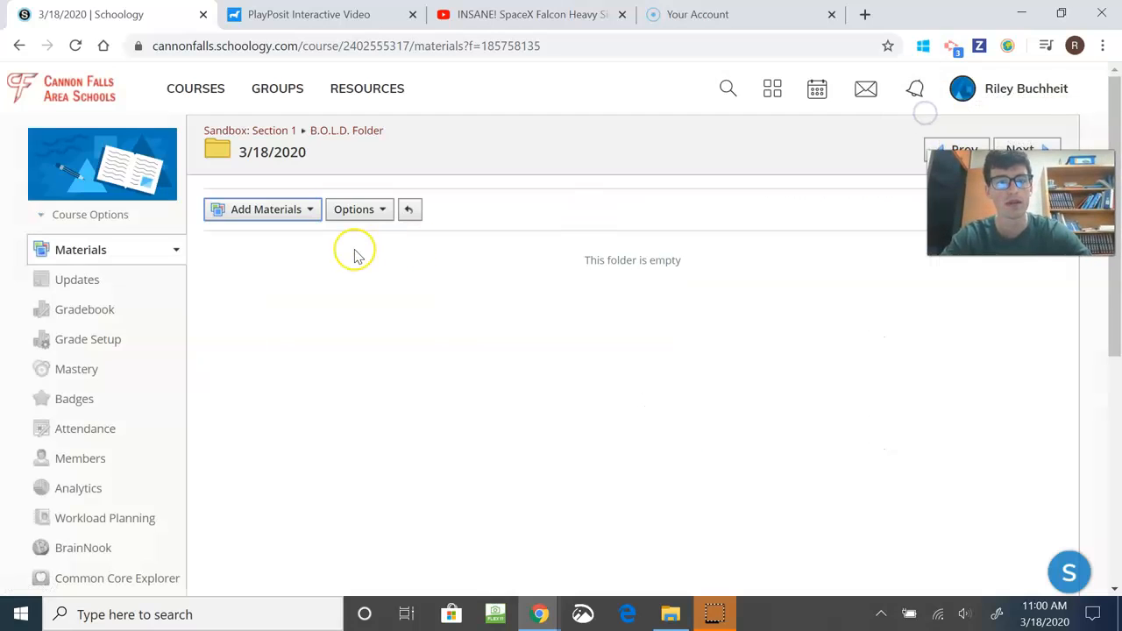
- Add the copied bulb URL to the 3/18/2020 folder as a link titled "PlayPosit" and open the new link
{"action": "left_click", "coordinate": [306, 211]}
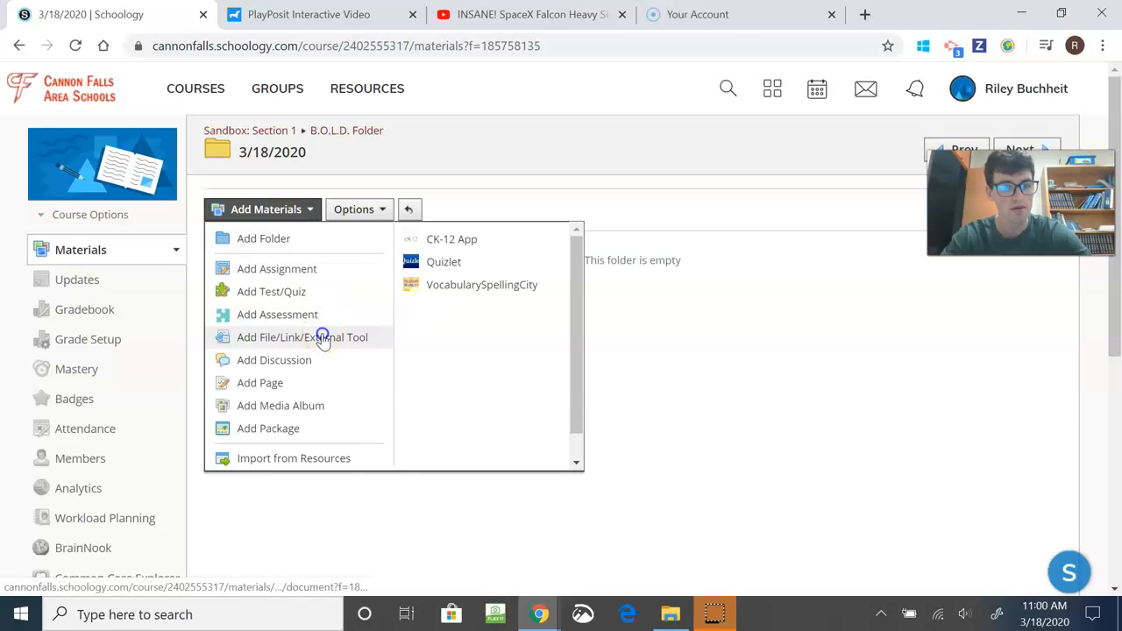
{"action": "left_click", "coordinate": [323, 337]}
{"action": "left_click", "coordinate": [589, 243]}
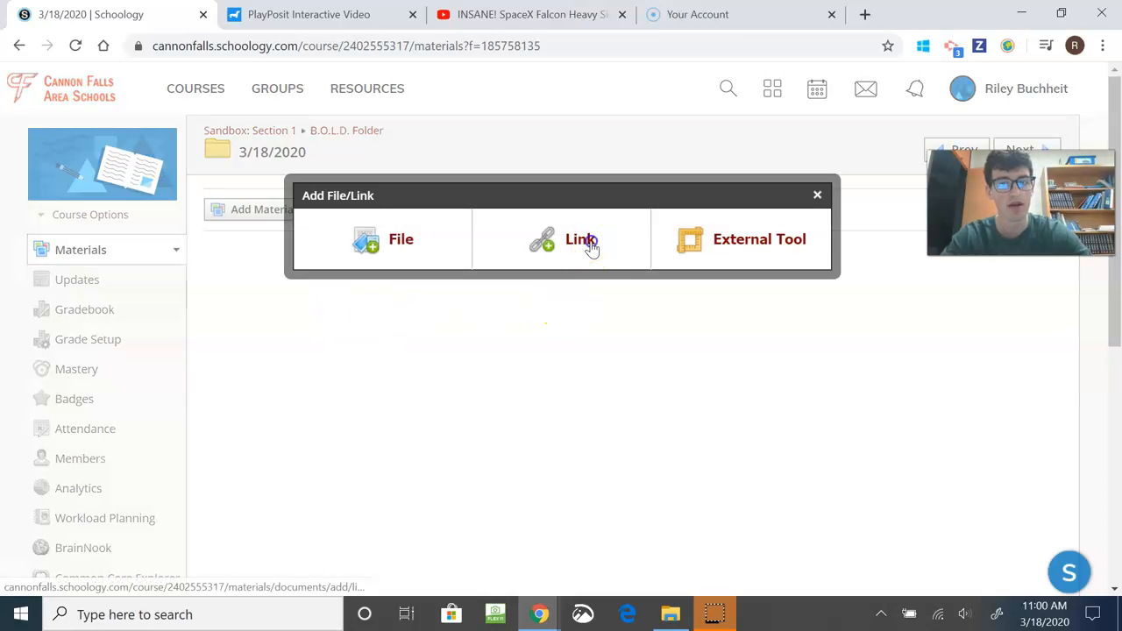
{"action": "left_click", "coordinate": [540, 205]}
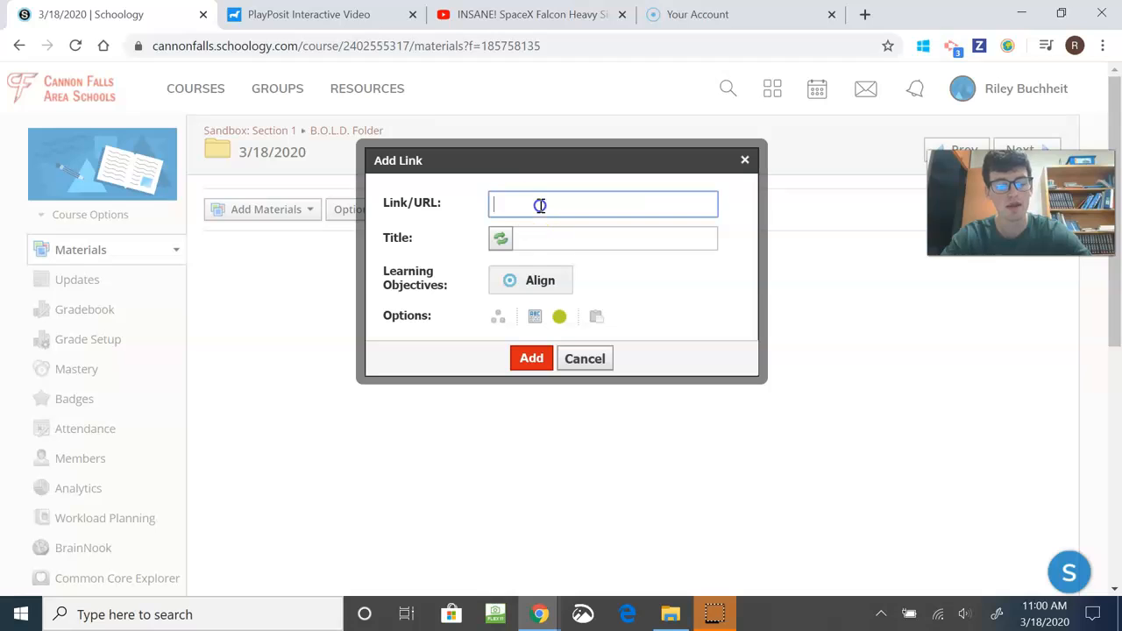
{"action": "key", "text": "ctrl+v"}
{"action": "left_click", "coordinate": [546, 232]}
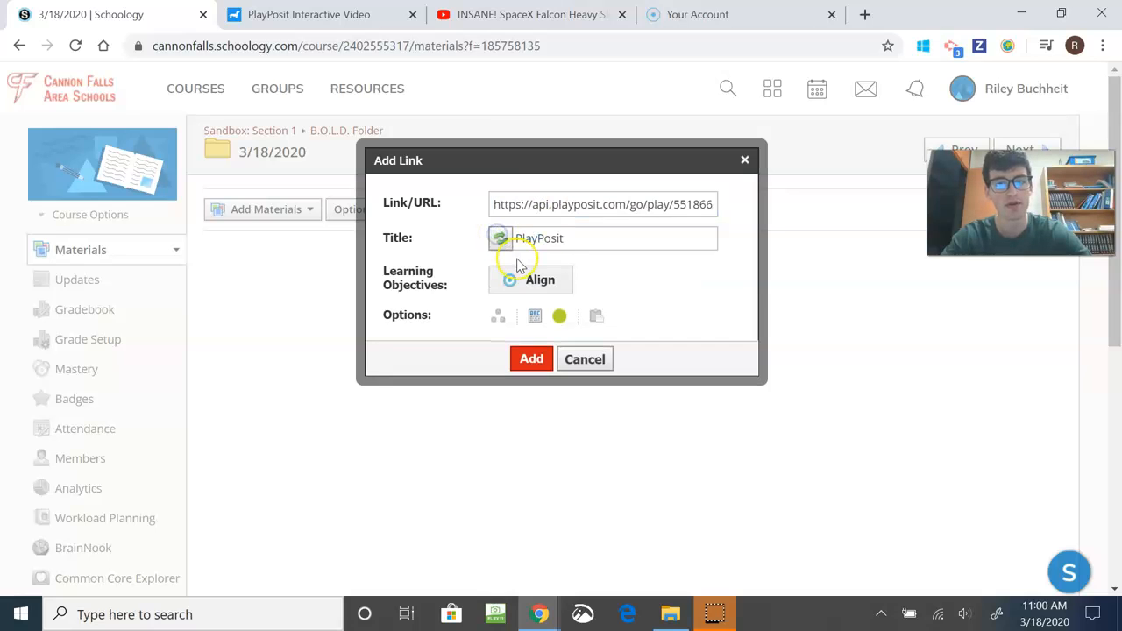
{"action": "left_click", "coordinate": [544, 362]}
{"action": "left_click", "coordinate": [604, 232]}
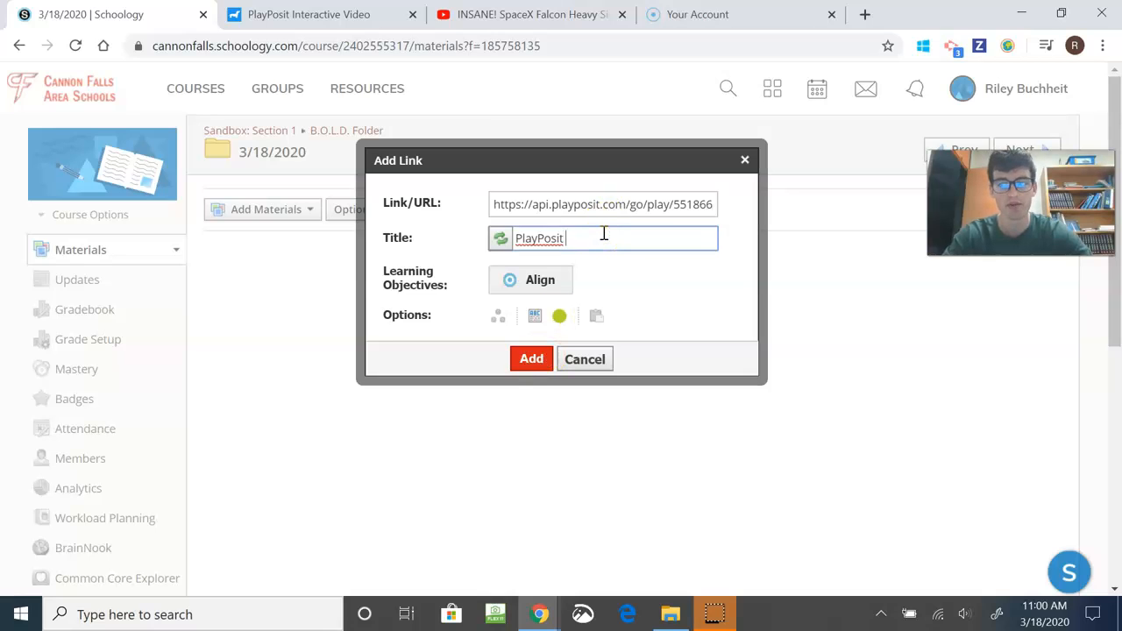
{"action": "left_click", "coordinate": [529, 358]}
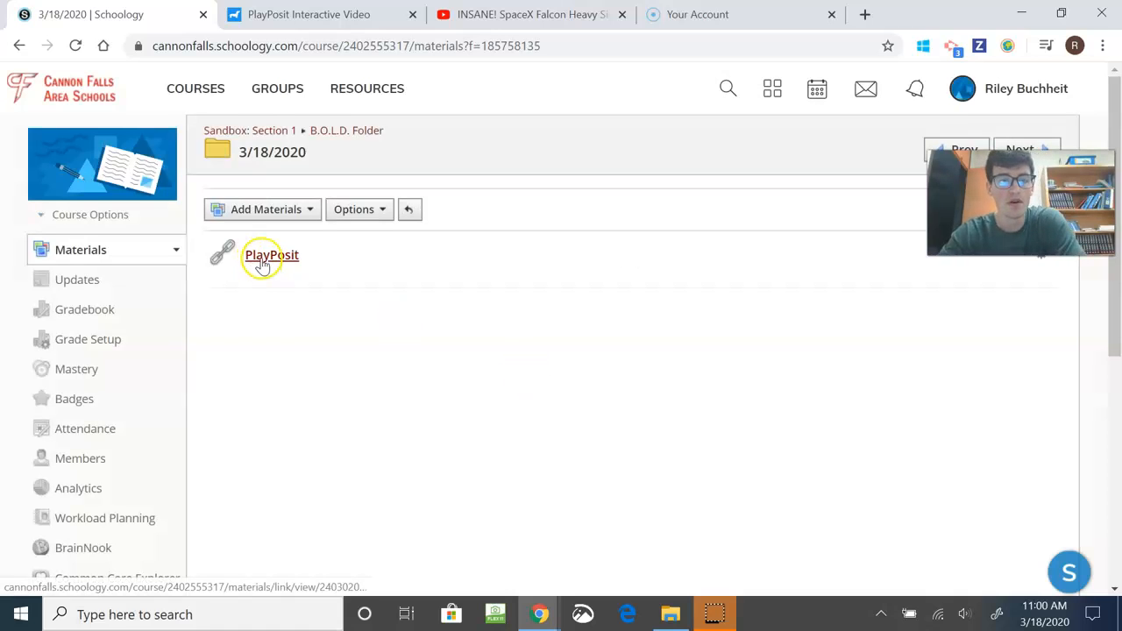
{"action": "left_click", "coordinate": [262, 267]}
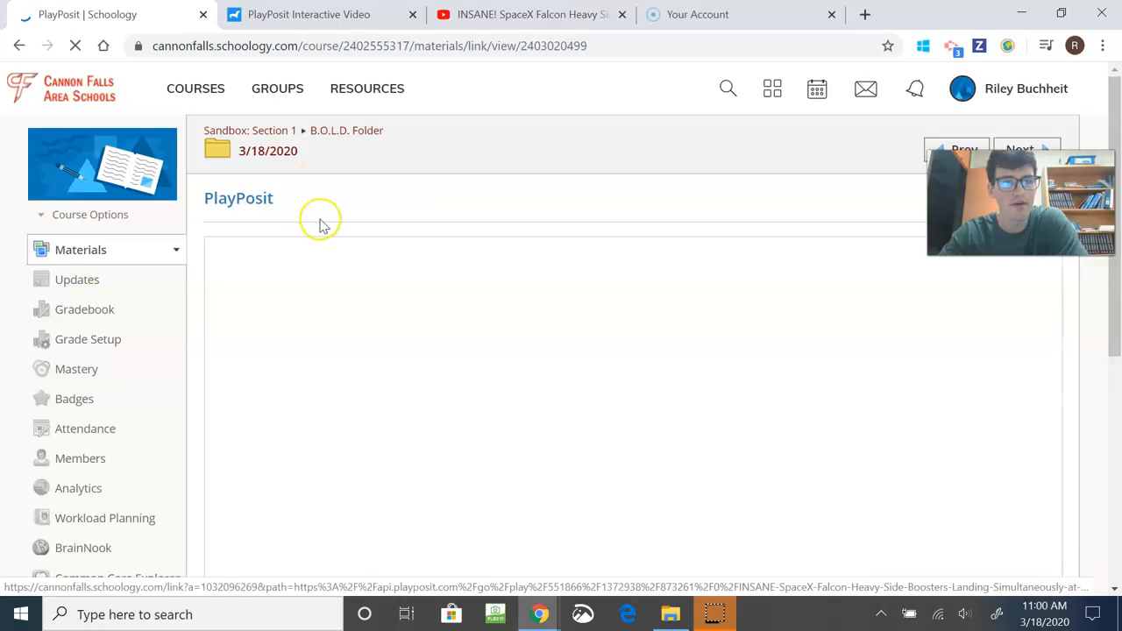
- Begin the embedded PlayPosit lesson and play its video up to the first question
{"action": "scroll", "coordinate": [320, 224], "scroll_direction": "down", "scroll_amount": 1}
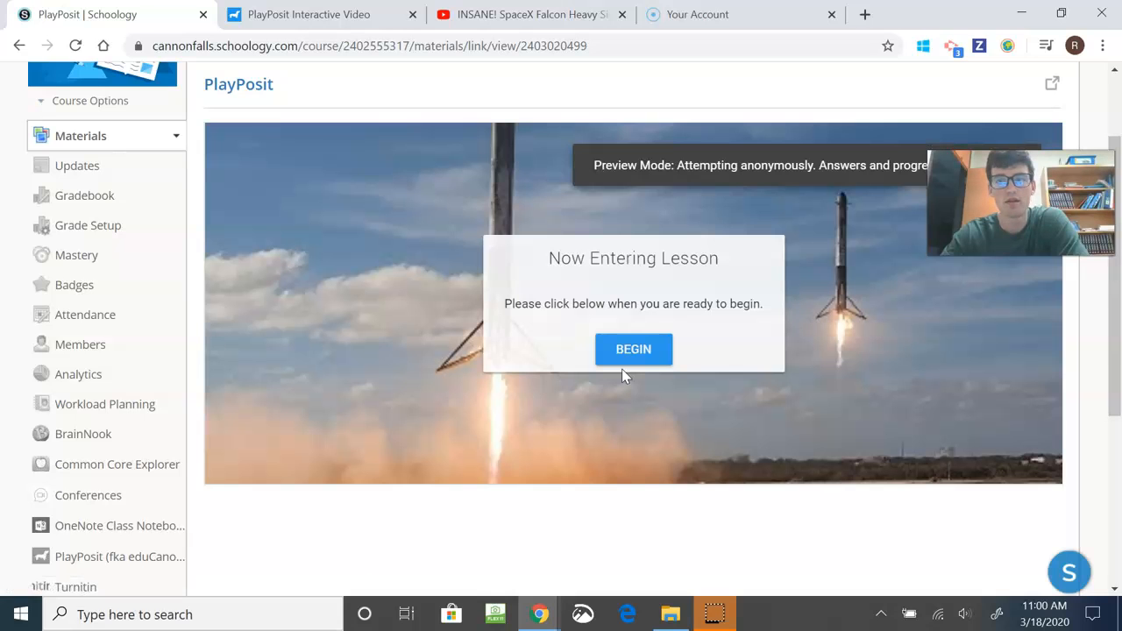
{"action": "left_click", "coordinate": [635, 344]}
{"action": "left_click", "coordinate": [636, 344]}
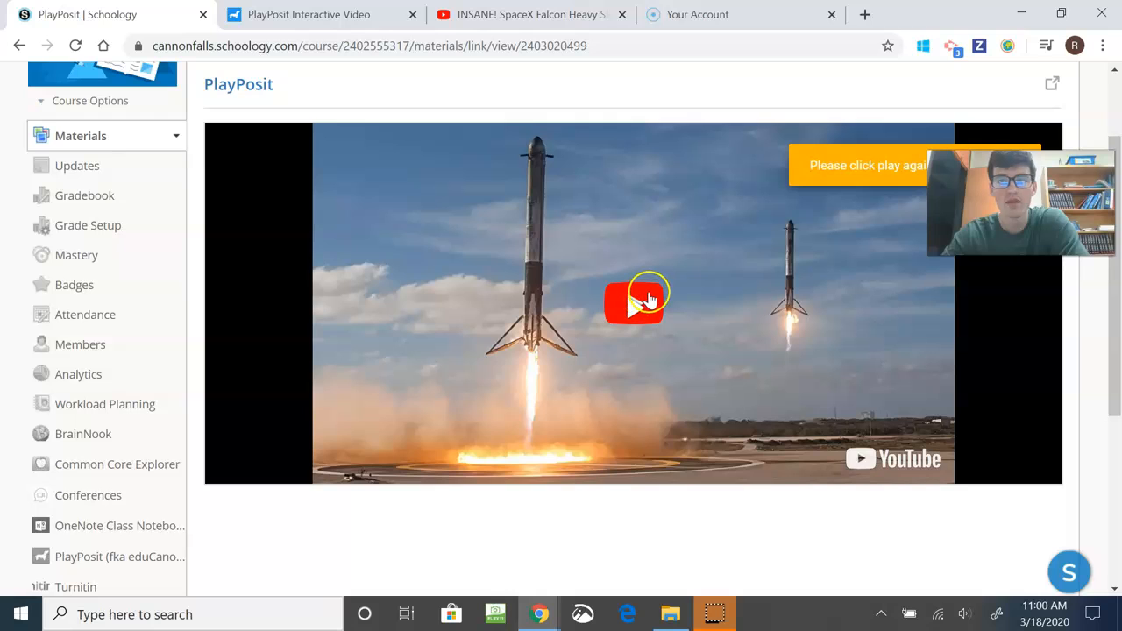
{"action": "left_click", "coordinate": [640, 302]}
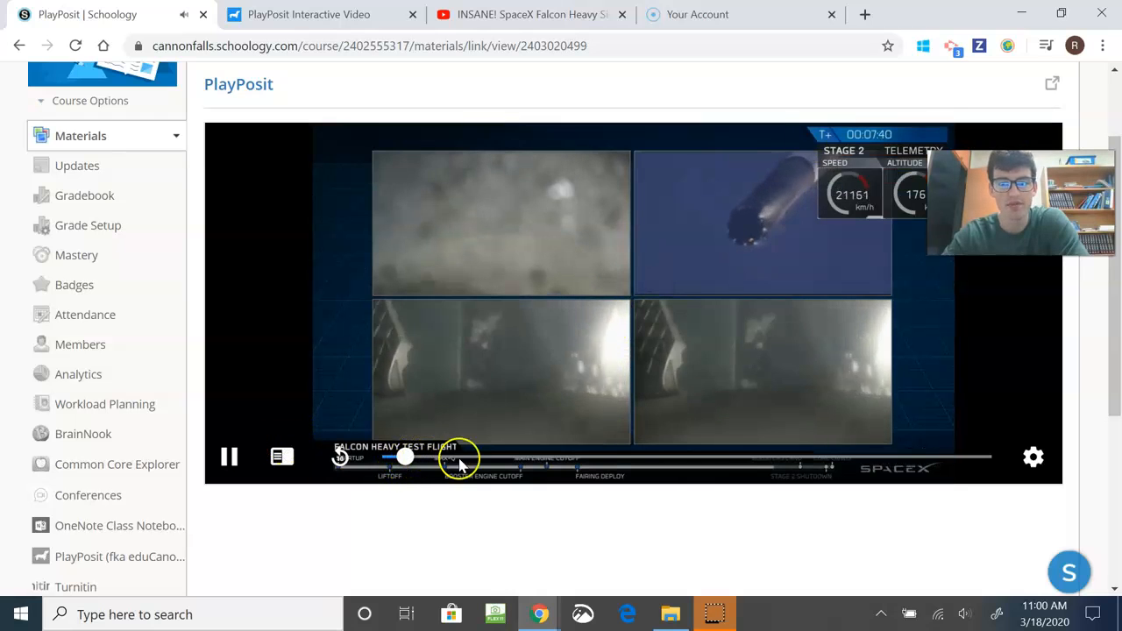
{"action": "left_click", "coordinate": [474, 376]}
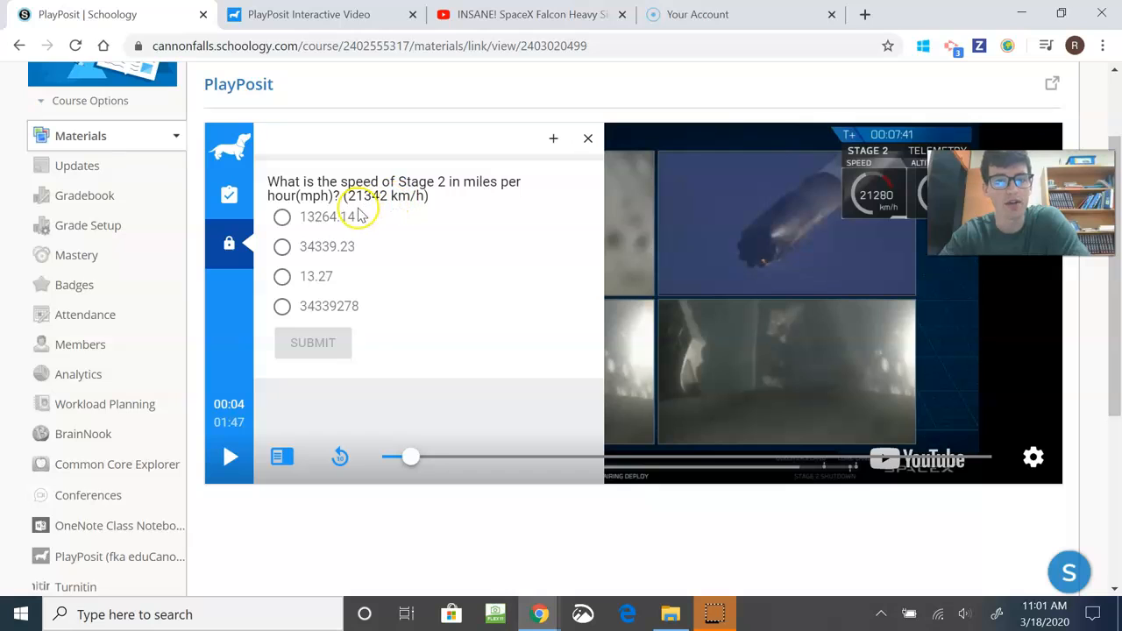
- Answer the Stage 2 speed question with 13264.14, submit it, and continue the lesson
{"action": "left_click", "coordinate": [284, 221]}
{"action": "left_click", "coordinate": [309, 344]}
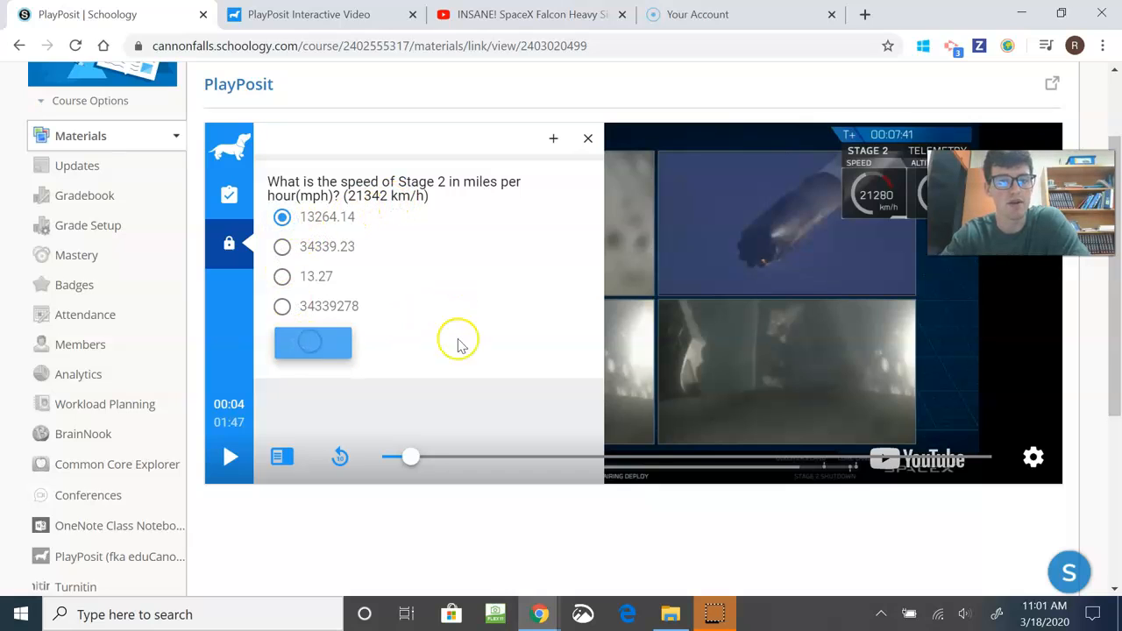
{"action": "left_click", "coordinate": [524, 373]}
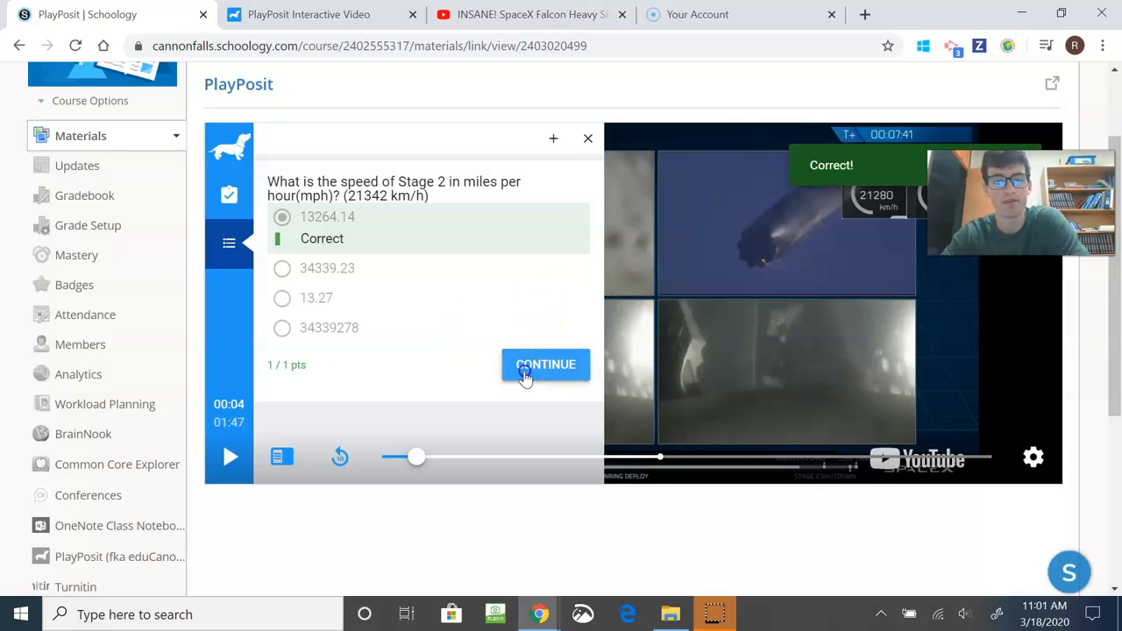
- Skip to the side boosters question, submit the answer 2, continue the video, and close the review pane
{"action": "left_click", "coordinate": [664, 458]}
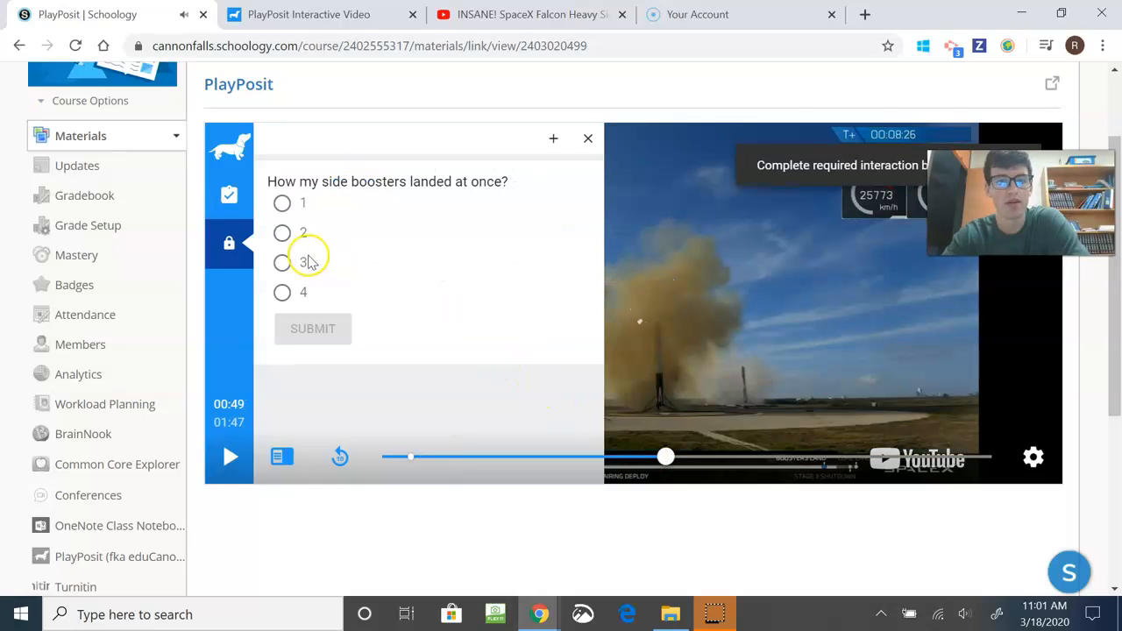
{"action": "left_click", "coordinate": [282, 233]}
{"action": "left_click", "coordinate": [313, 331]}
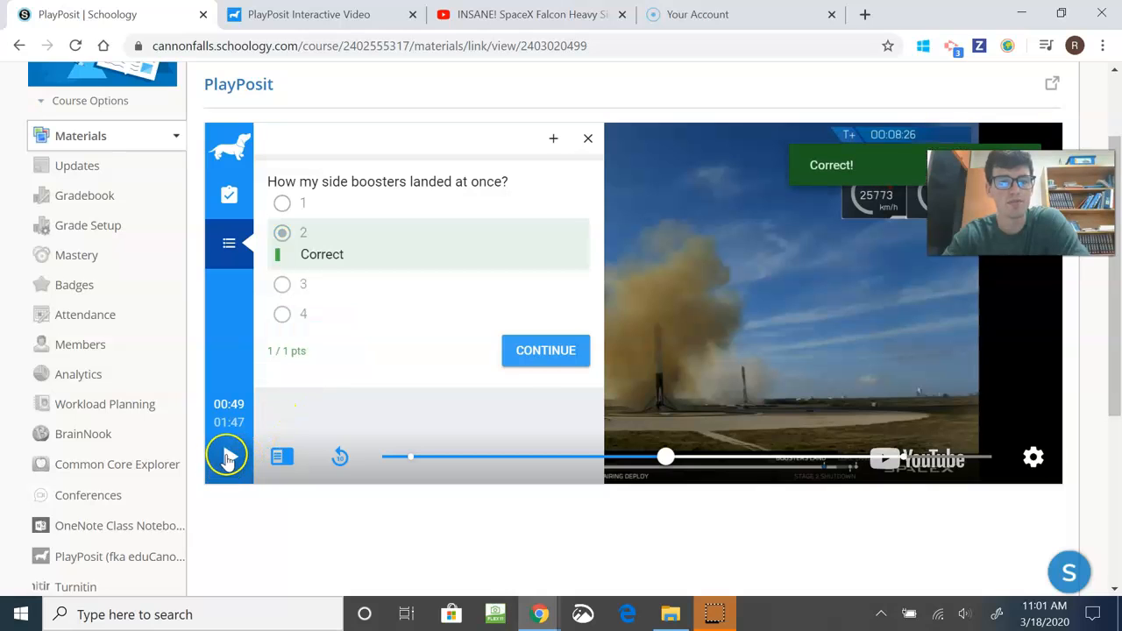
{"action": "left_click", "coordinate": [538, 362]}
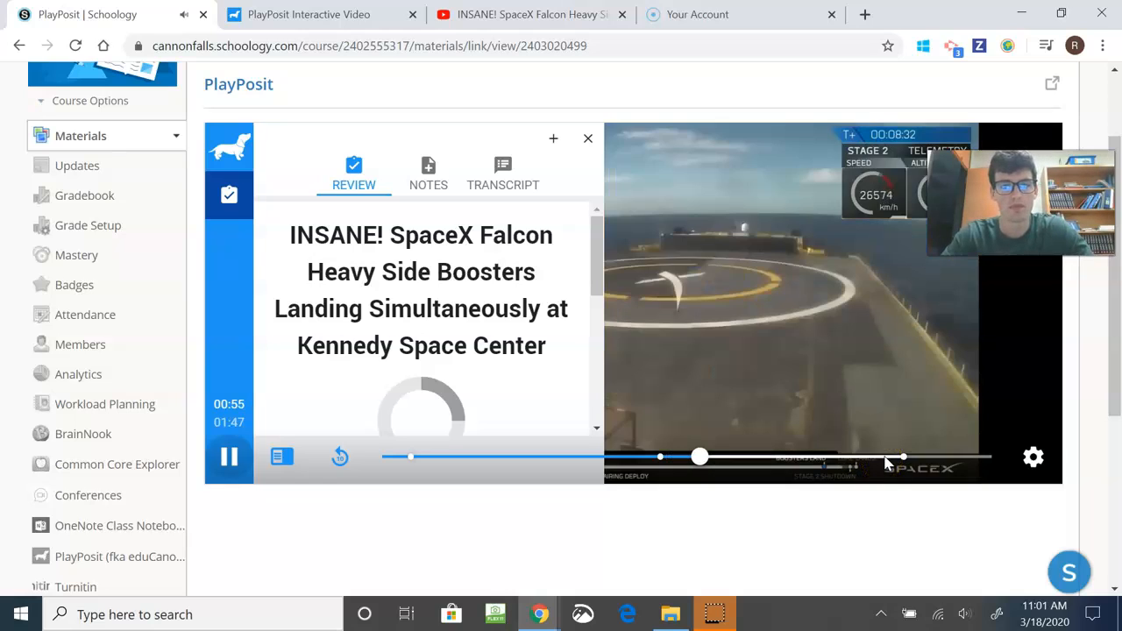
{"action": "left_click", "coordinate": [589, 141]}
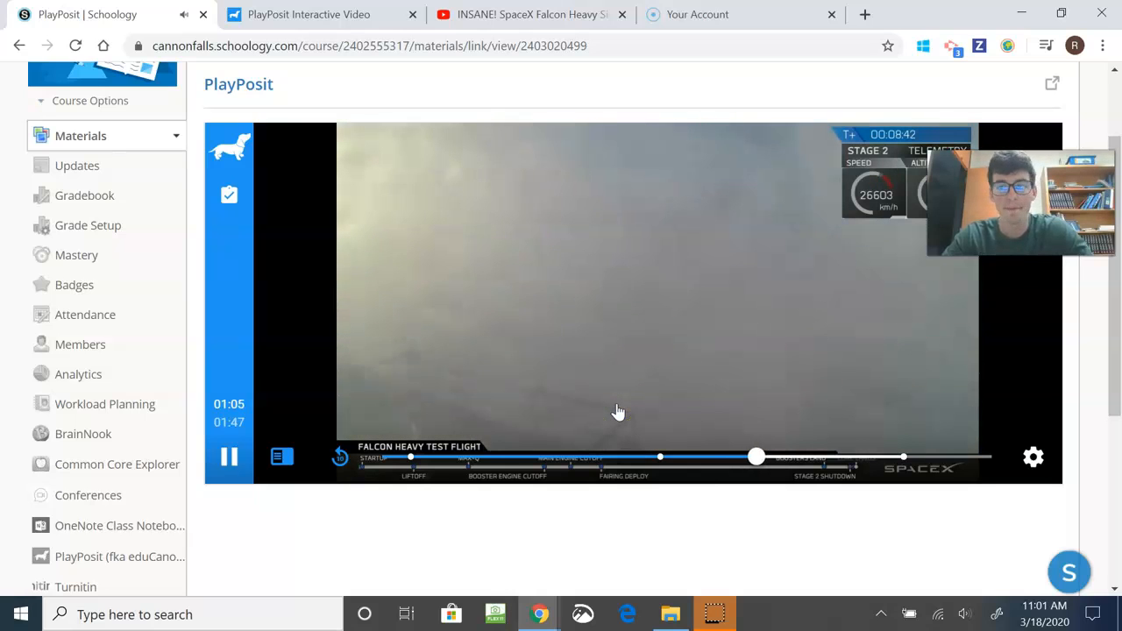
- Skip to the camera signal question, submit the answer "vibrations from the rocket", and continue the video
{"action": "left_click", "coordinate": [903, 460]}
{"action": "left_click", "coordinate": [719, 393]}
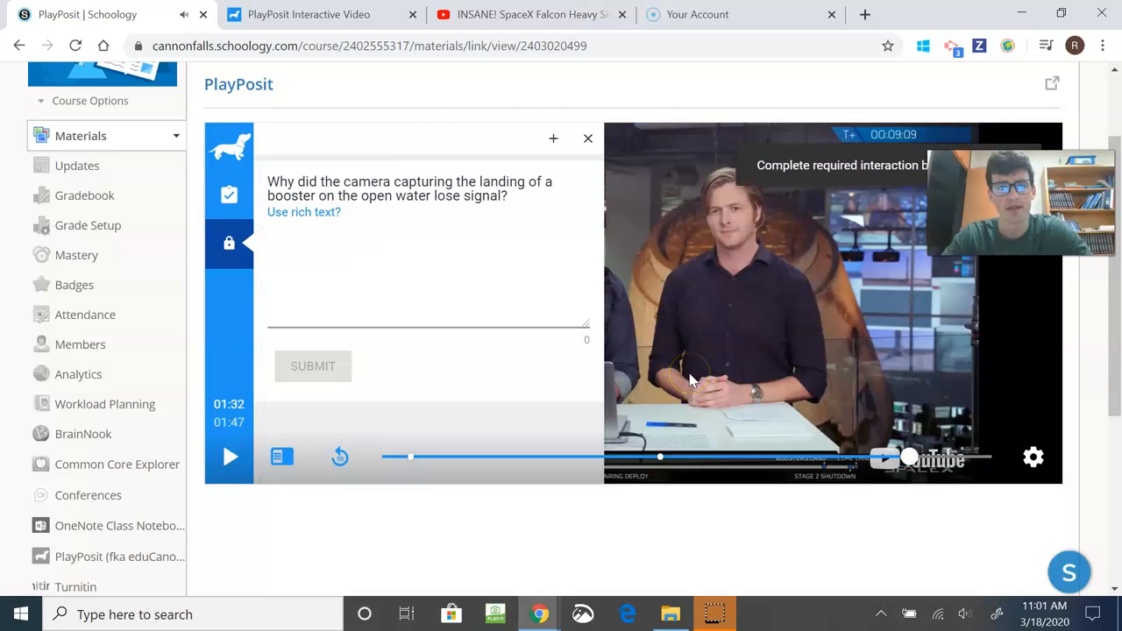
{"action": "left_click", "coordinate": [549, 303]}
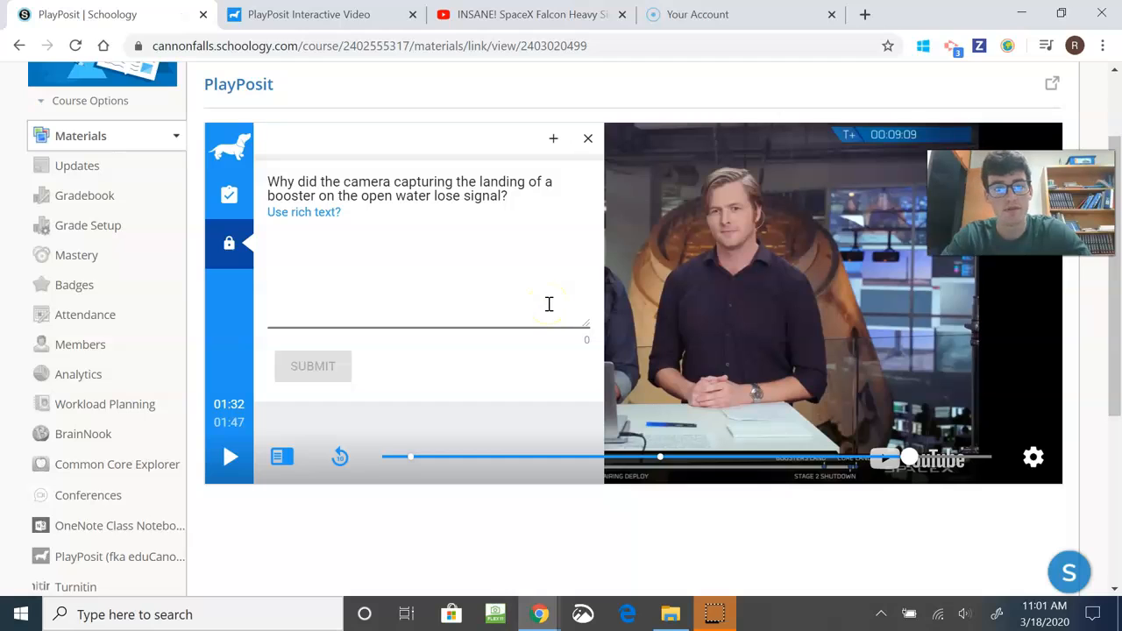
{"action": "left_click", "coordinate": [453, 315]}
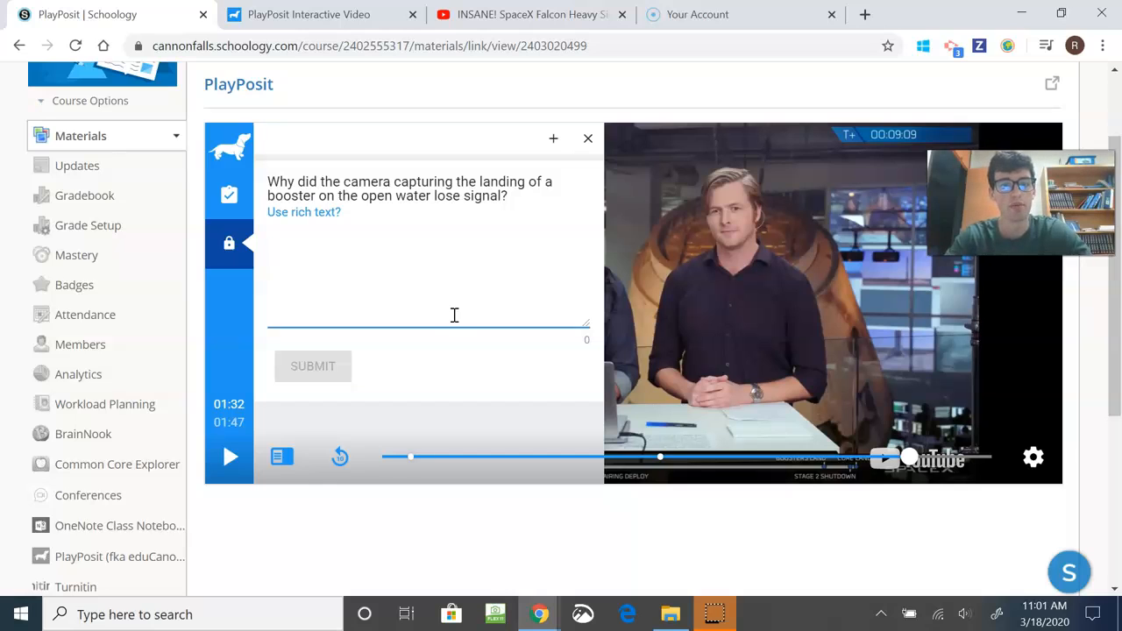
{"action": "type", "text": "vibrations from the rocket"}
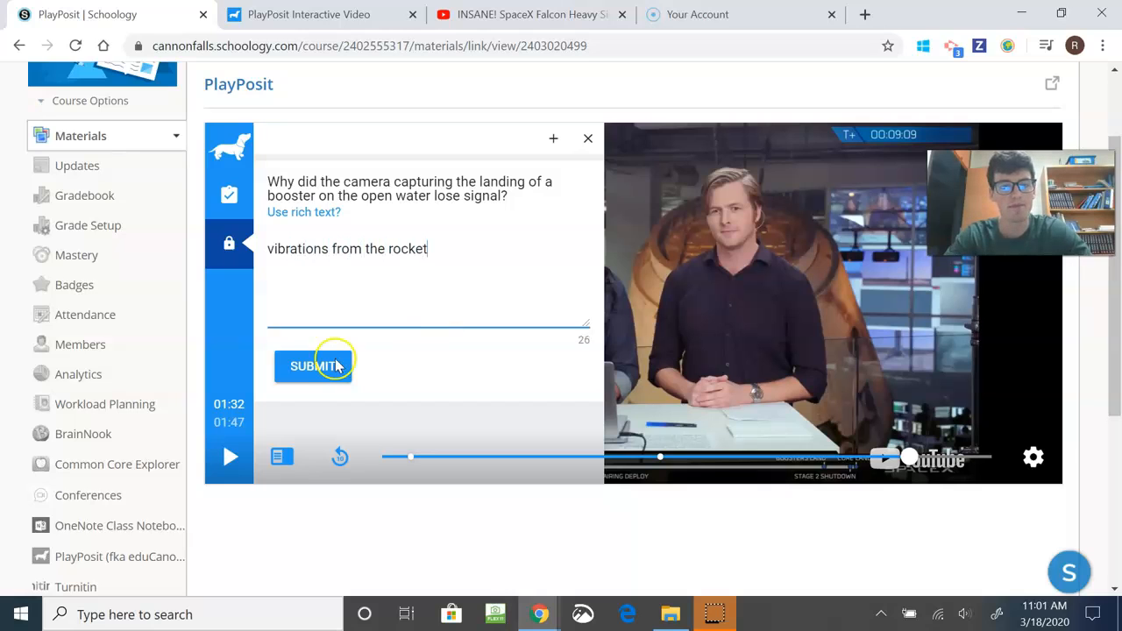
{"action": "left_click", "coordinate": [338, 367]}
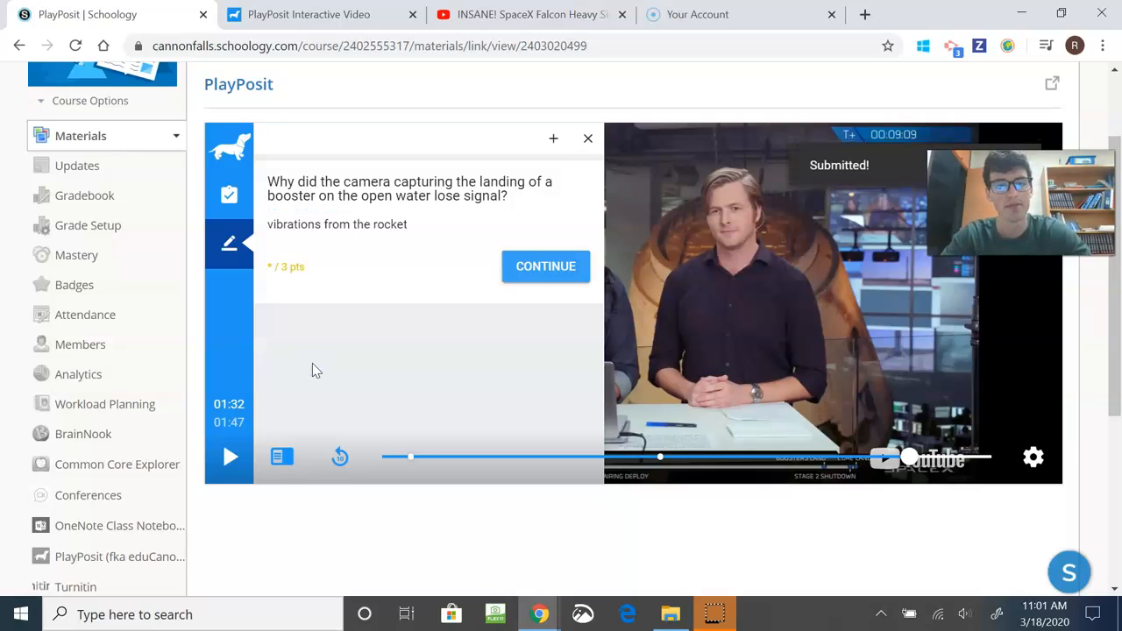
{"action": "left_click", "coordinate": [550, 266]}
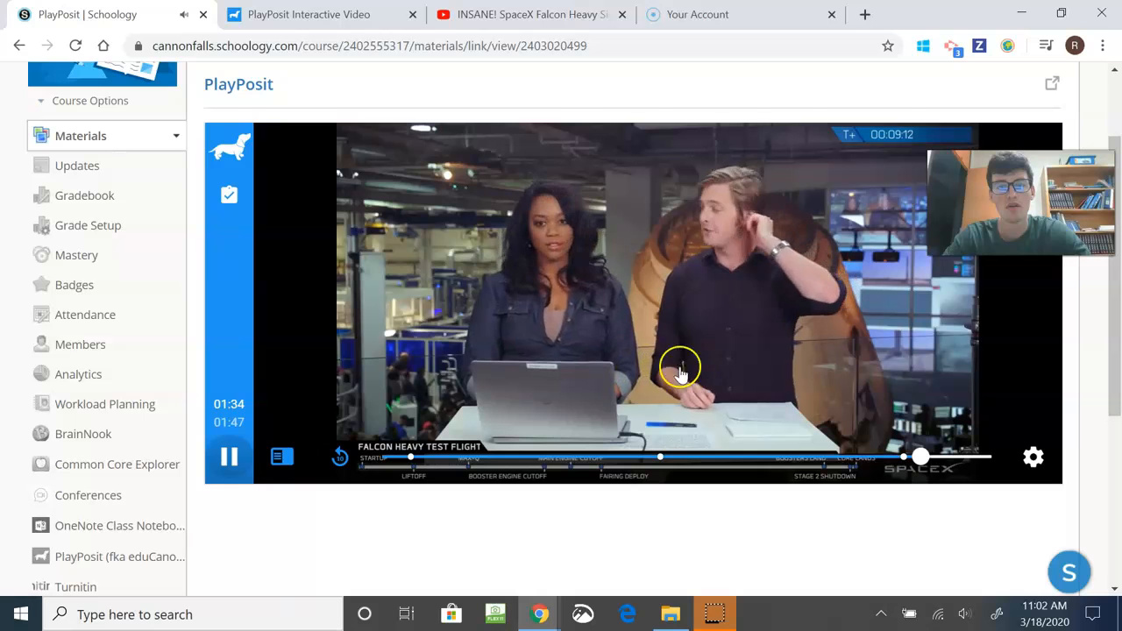
- Pause the lesson video and return to the 3/18/2020 folder
{"action": "left_click", "coordinate": [232, 456]}
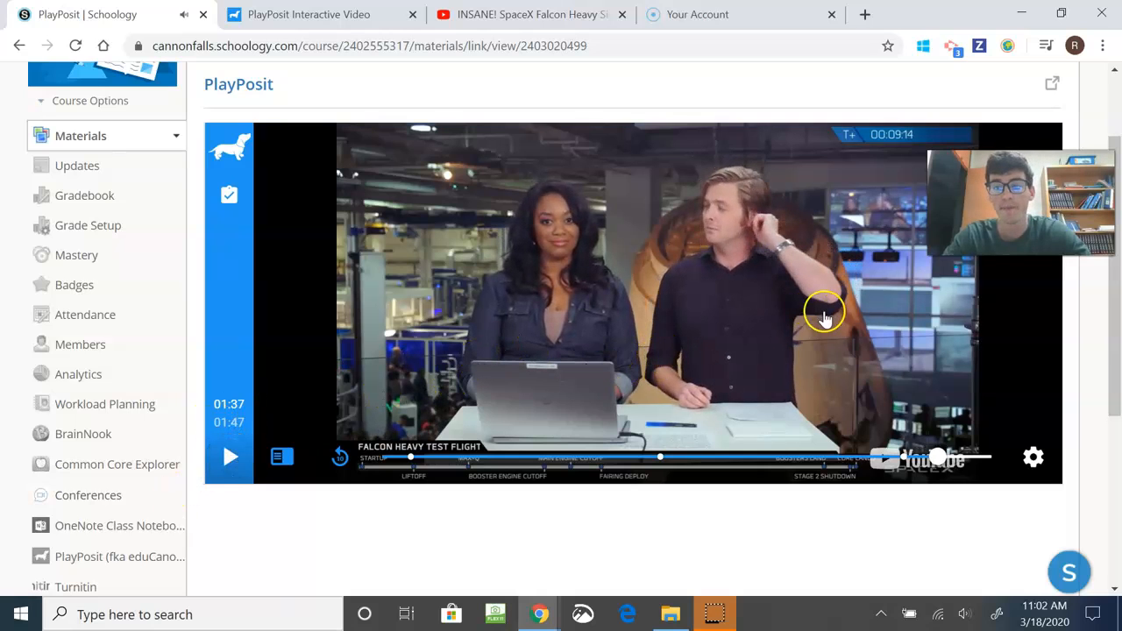
{"action": "scroll", "coordinate": [538, 300], "scroll_direction": "up", "scroll_amount": 1}
{"action": "scroll", "coordinate": [537, 299], "scroll_direction": "up", "scroll_amount": 2}
{"action": "left_click", "coordinate": [282, 154]}
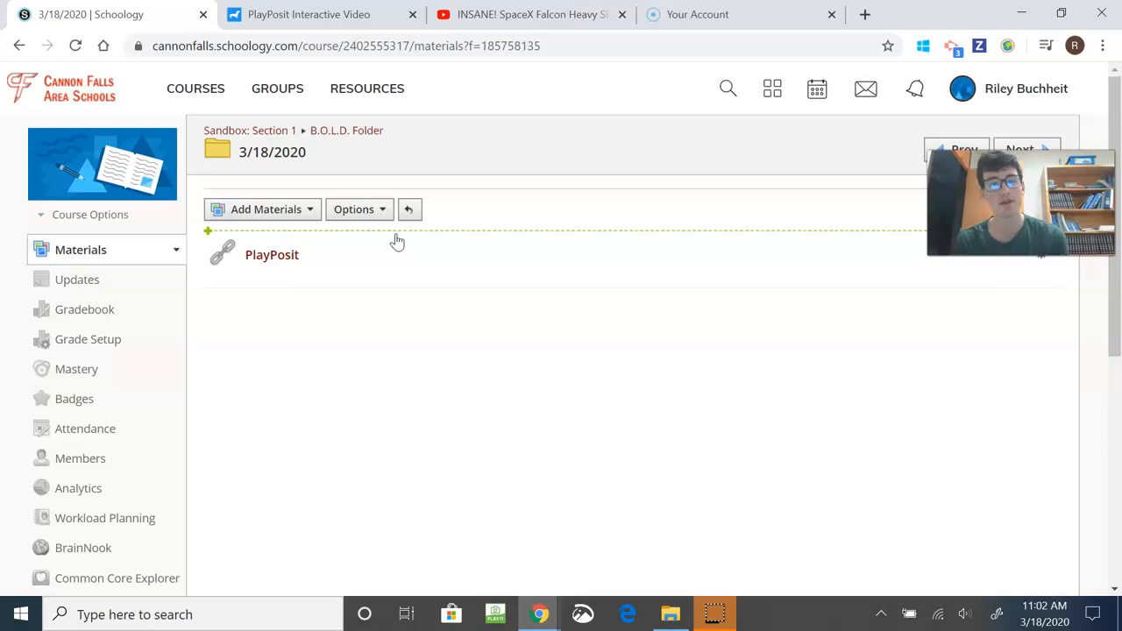
- Switch to PlayPosit and close the bulb's share dialog to return to the My Bulbs list
{"action": "left_click", "coordinate": [309, 11]}
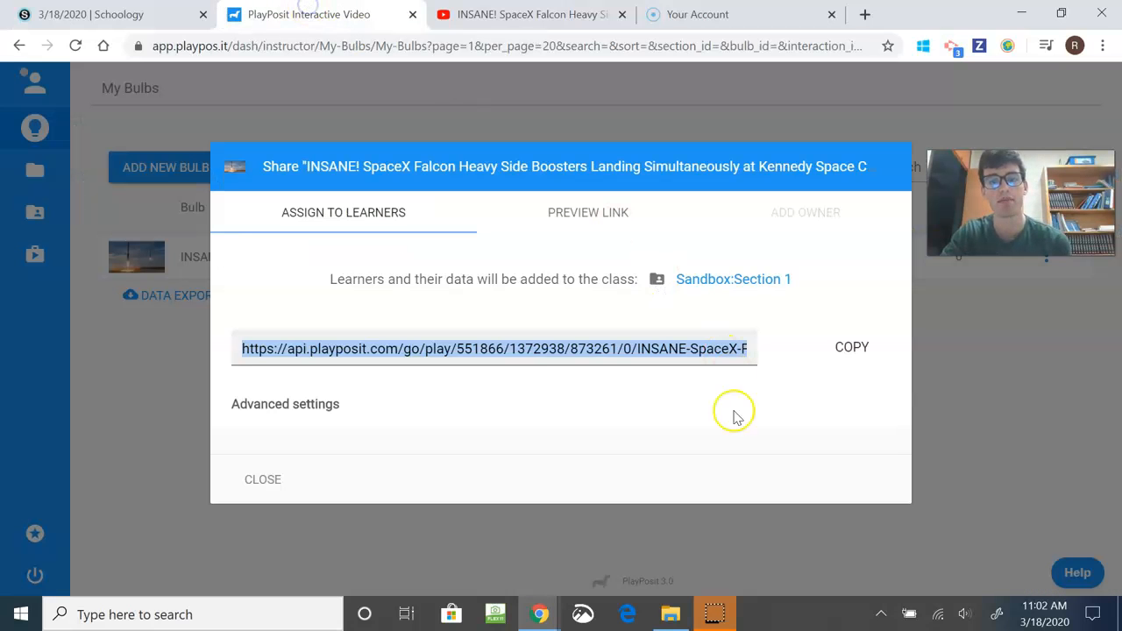
{"action": "left_click", "coordinate": [261, 479]}
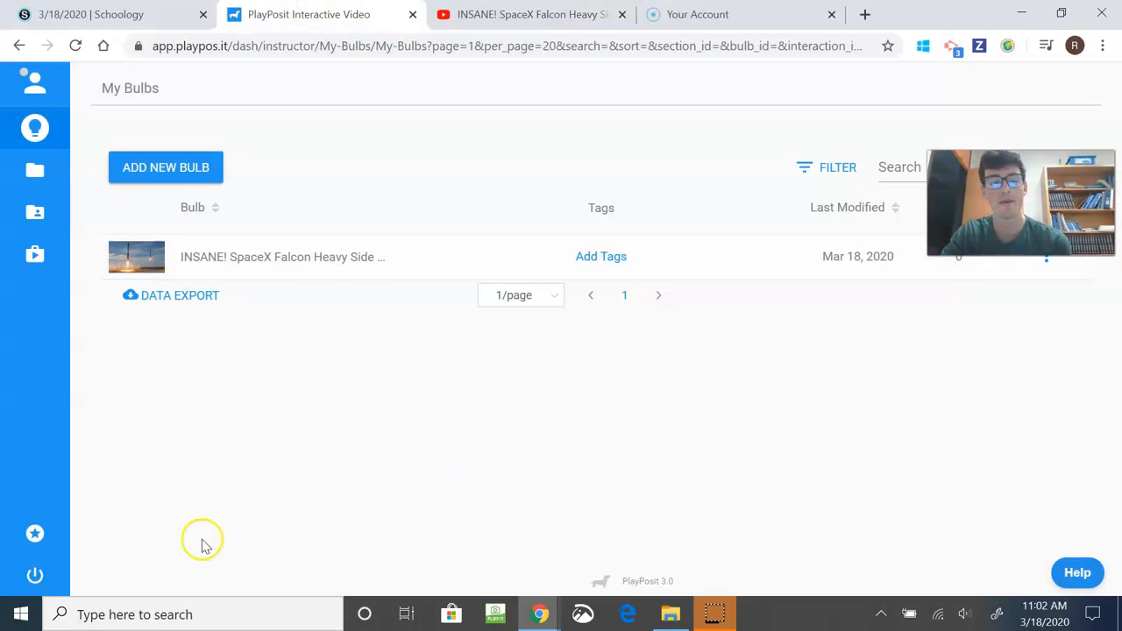